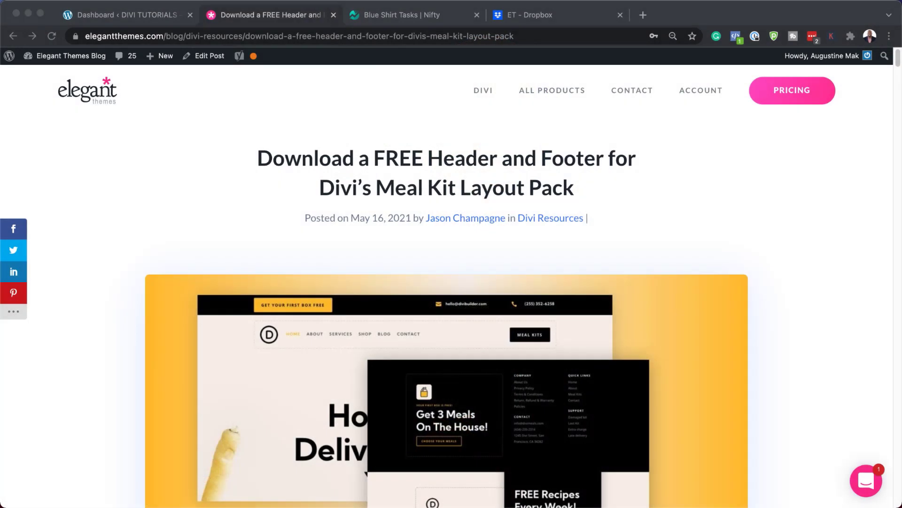
Request the free Meal Kit header and footer template with the subscriber's email address and download the files.
{"action": "scroll", "coordinate": [451, 287], "scroll_direction": "down", "scroll_amount": 10}
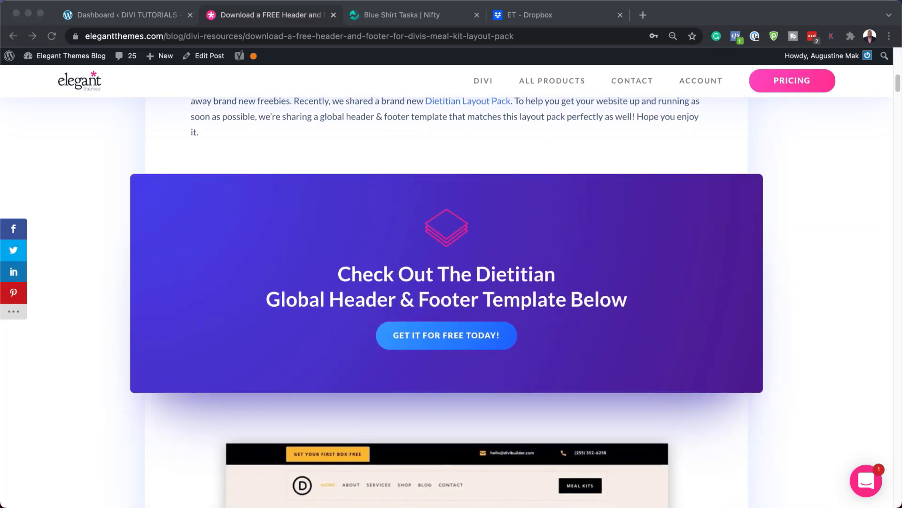
{"action": "left_click", "coordinate": [401, 346]}
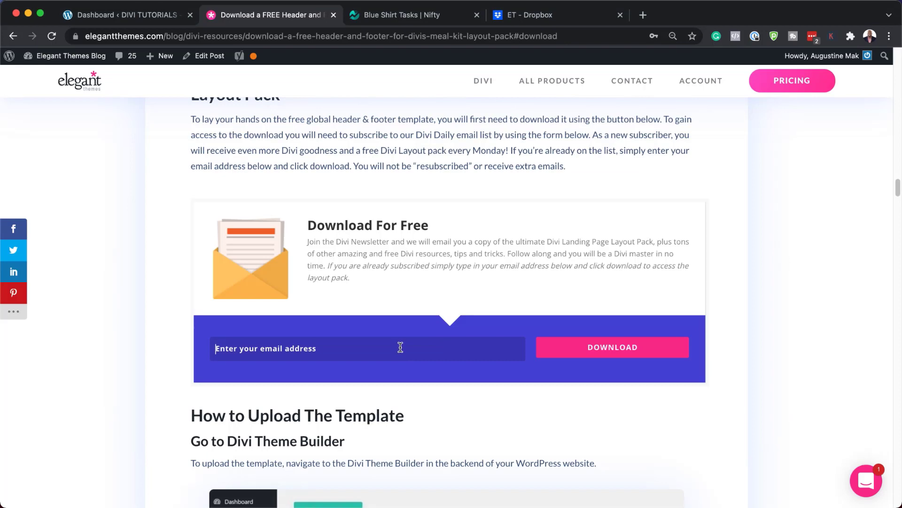
{"action": "key", "text": "super+v"}
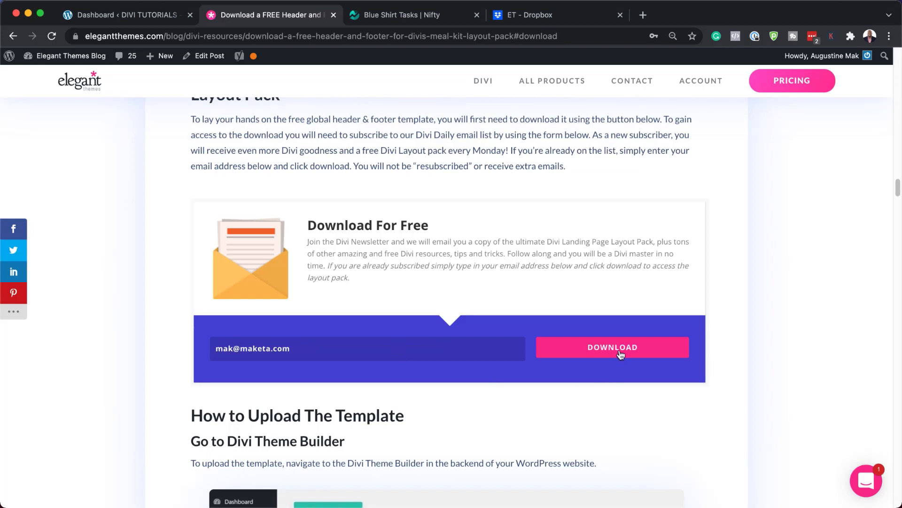
{"action": "left_click", "coordinate": [619, 350]}
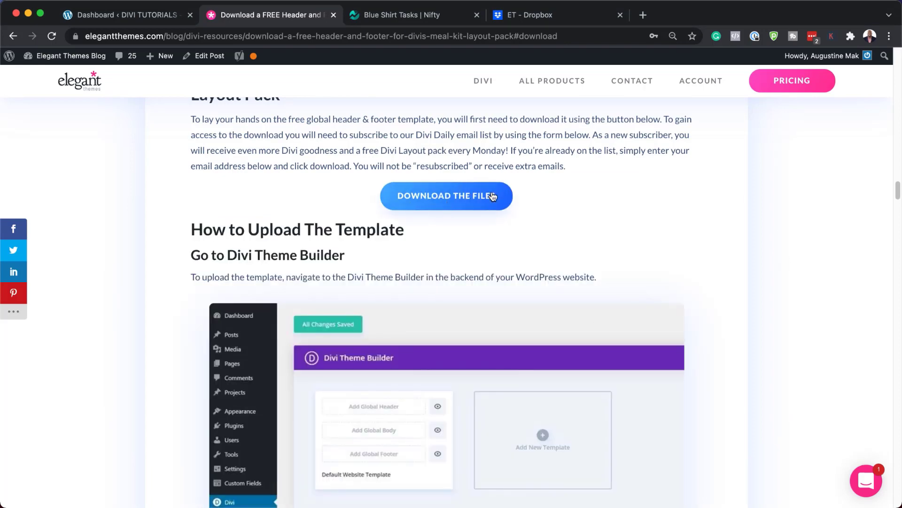
{"action": "left_click", "coordinate": [447, 197]}
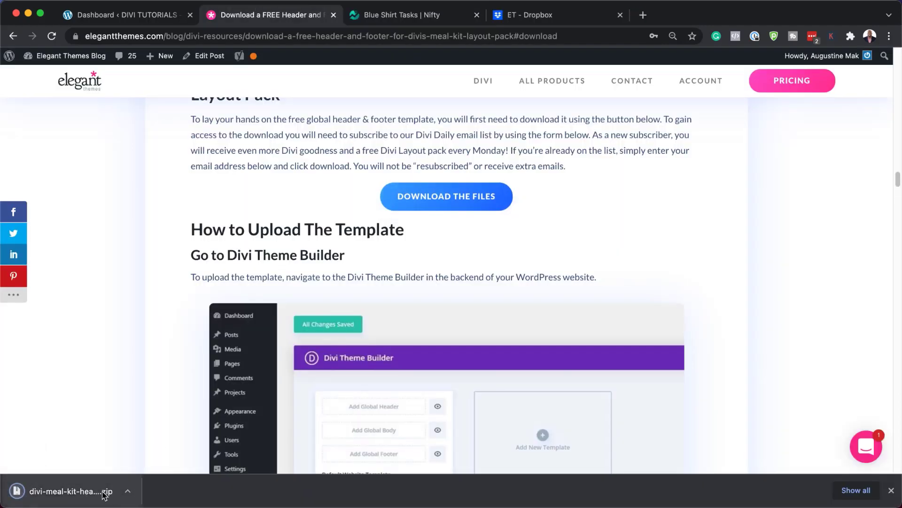
Locate divi-meal-kit-header-footer-template.zip on the Desktop and extract its JSON file, keeping the file window aside.
{"action": "left_click", "coordinate": [128, 494]}
{"action": "left_click", "coordinate": [160, 476]}
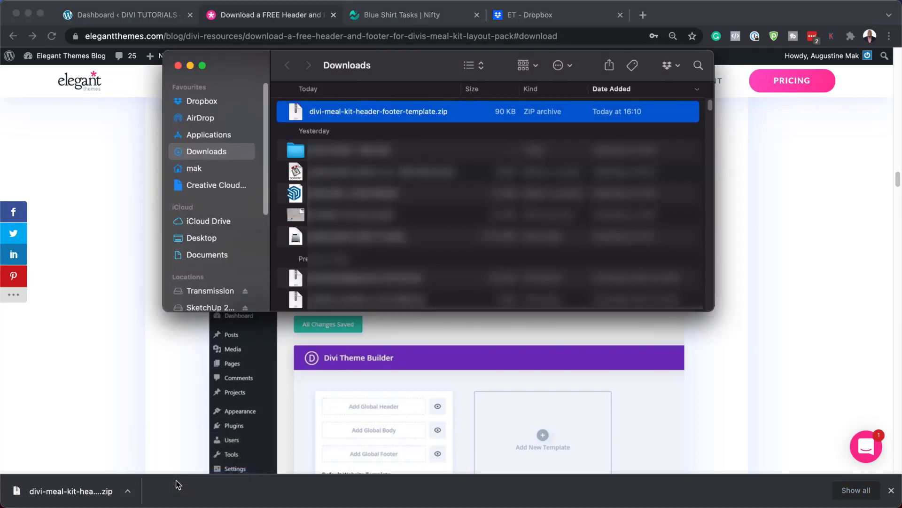
{"action": "left_click", "coordinate": [201, 237]}
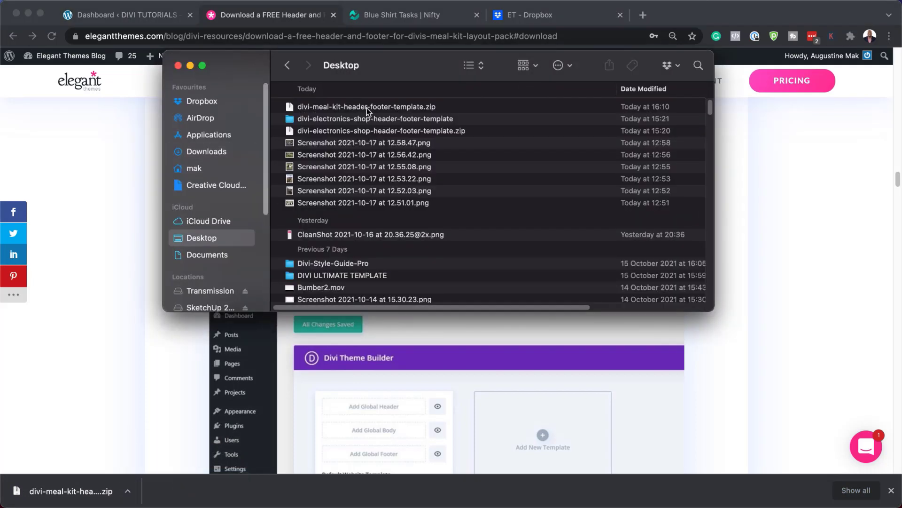
{"action": "left_click", "coordinate": [366, 108]}
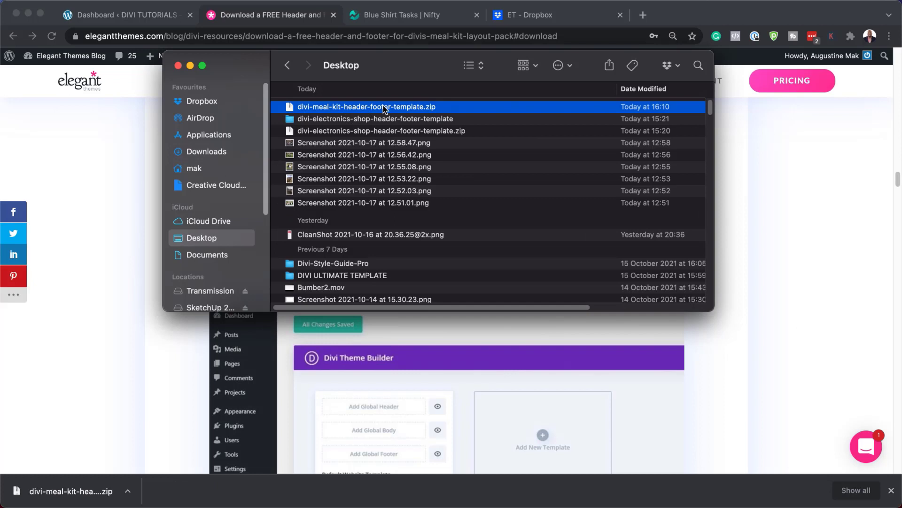
{"action": "double_click", "coordinate": [382, 108]}
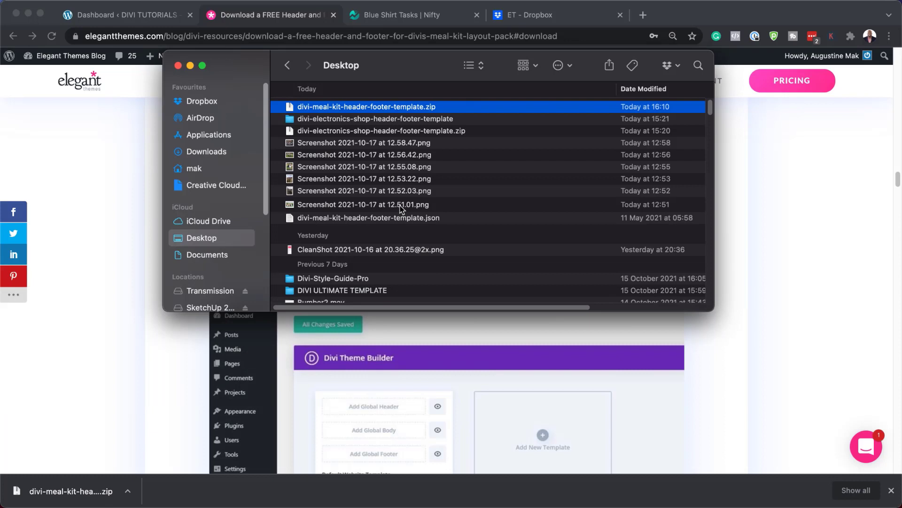
{"action": "left_click", "coordinate": [423, 218]}
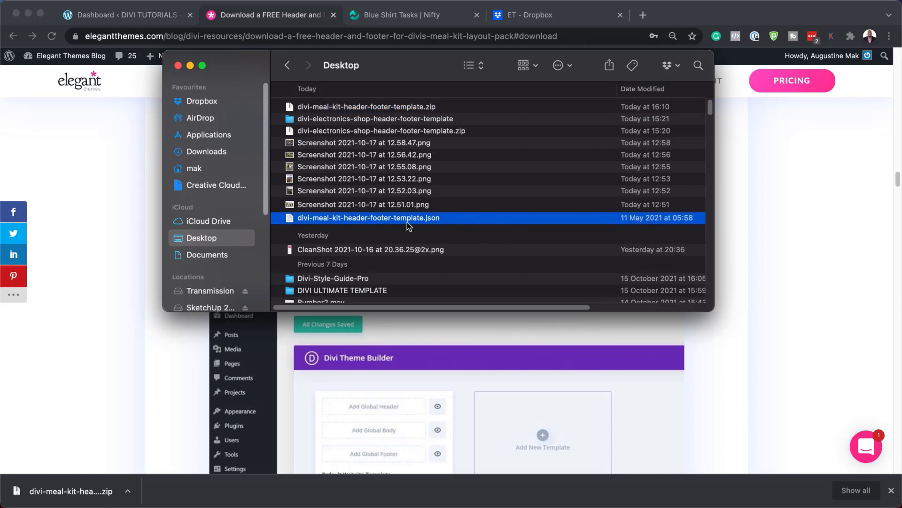
{"action": "double_click", "coordinate": [420, 70]}
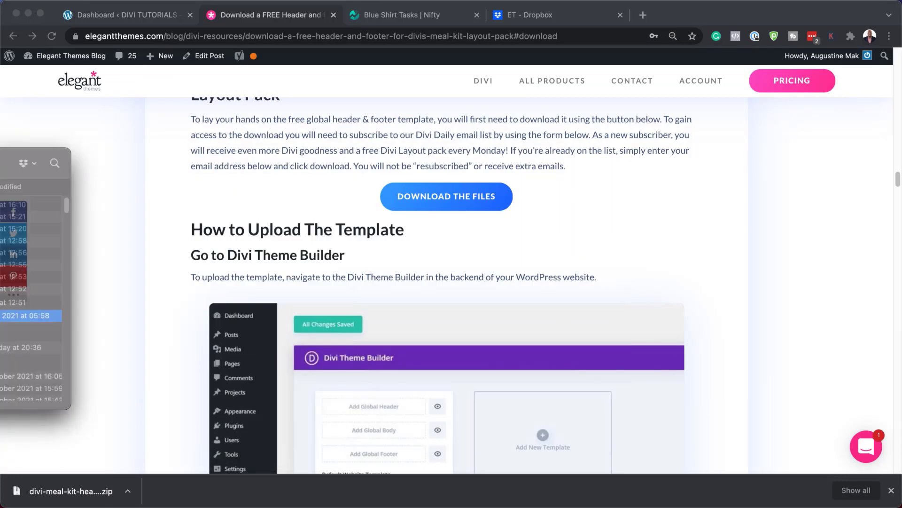
{"action": "left_click", "coordinate": [891, 490]}
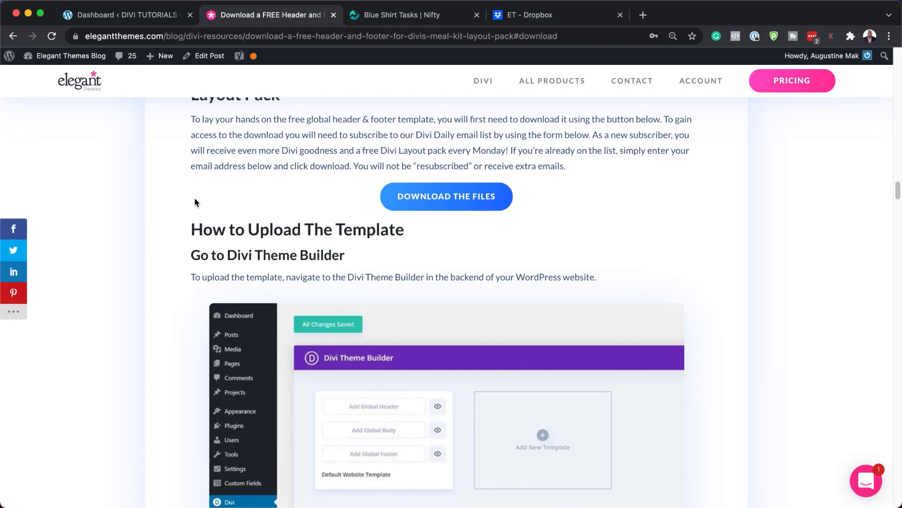
Switch to the DIVI TUTORIALS WordPress dashboard and open the Divi Theme Builder.
{"action": "left_click", "coordinate": [104, 16]}
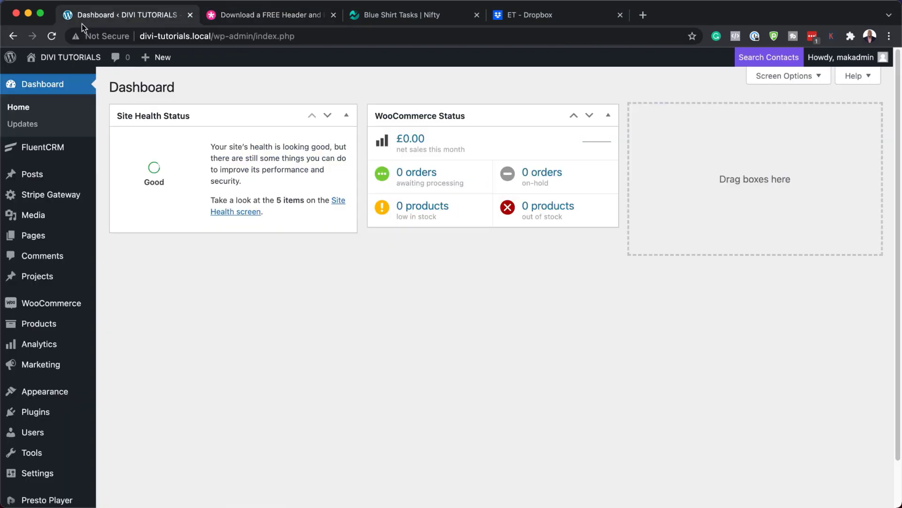
{"action": "mouse_move", "coordinate": [72, 146]}
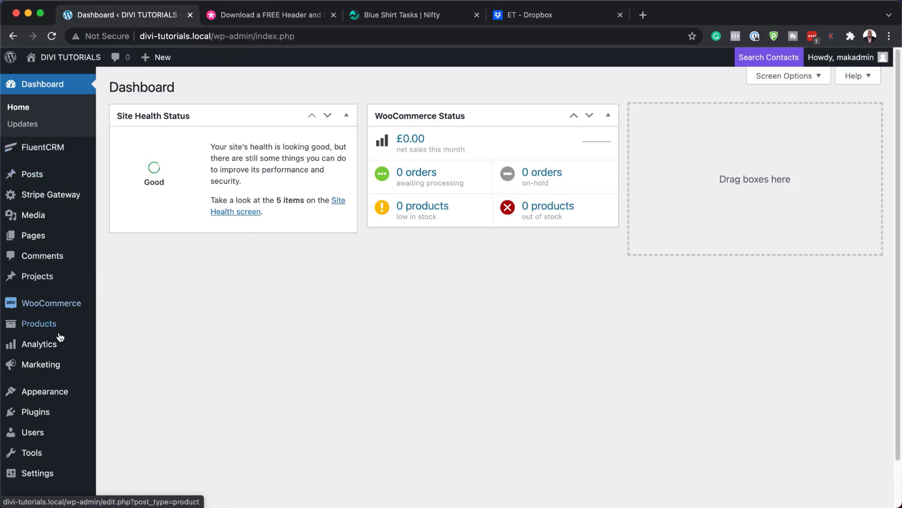
{"action": "scroll", "coordinate": [61, 336], "scroll_direction": "down", "scroll_amount": 2}
{"action": "mouse_move", "coordinate": [29, 471]}
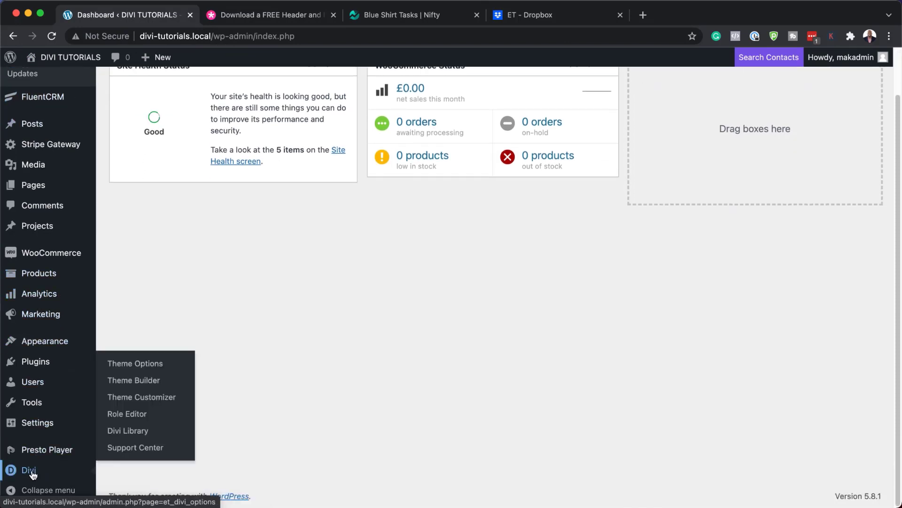
{"action": "left_click", "coordinate": [33, 473]}
{"action": "scroll", "coordinate": [40, 385], "scroll_direction": "down", "scroll_amount": 6}
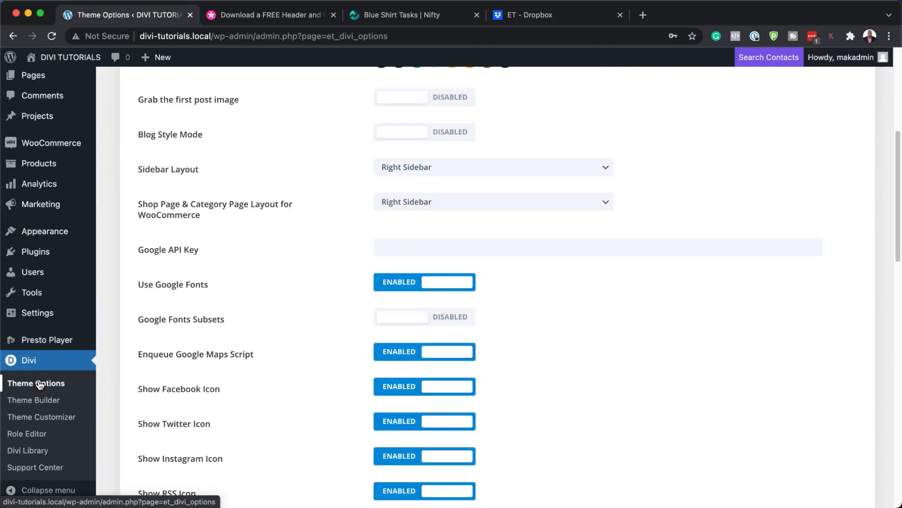
{"action": "left_click", "coordinate": [51, 405]}
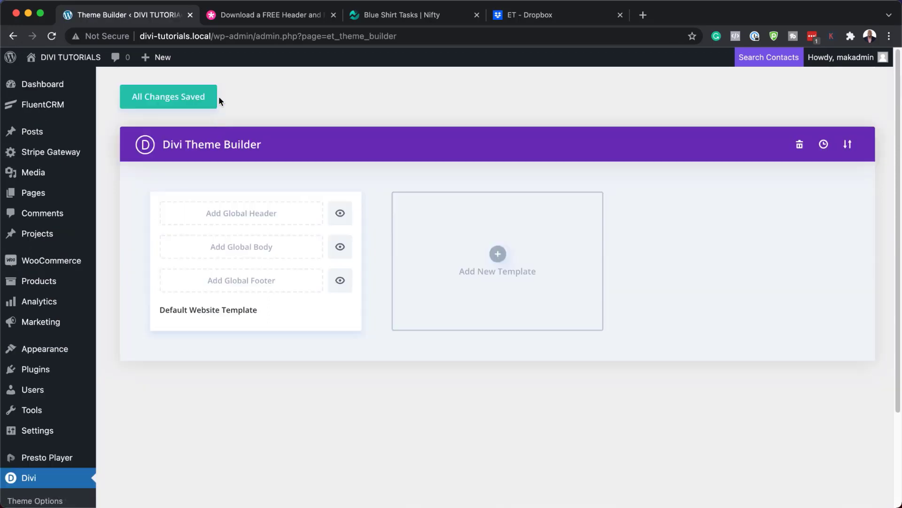
Open the live site in a new browser tab and examine its current header and footer.
{"action": "mouse_move", "coordinate": [66, 54]}
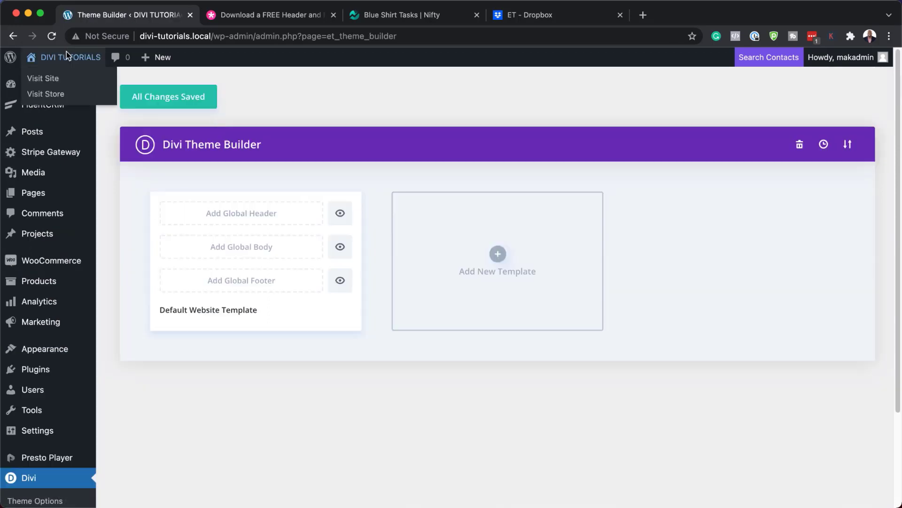
{"action": "left_click", "coordinate": [50, 79], "text": "super"}
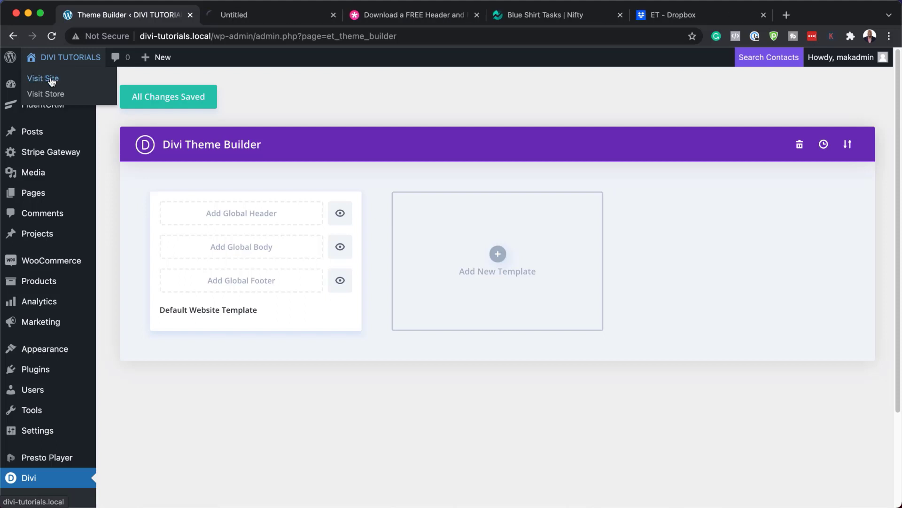
{"action": "left_click", "coordinate": [286, 15]}
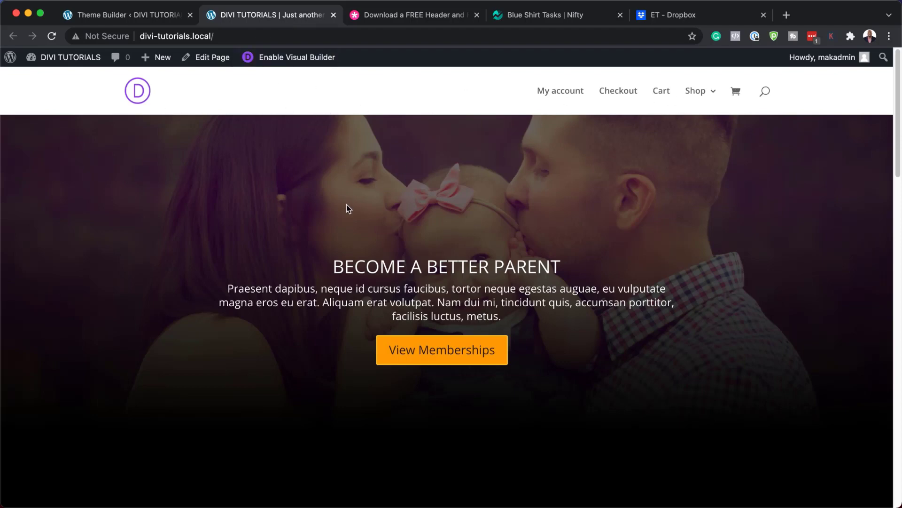
{"action": "scroll", "coordinate": [366, 244], "scroll_direction": "down", "scroll_amount": 15}
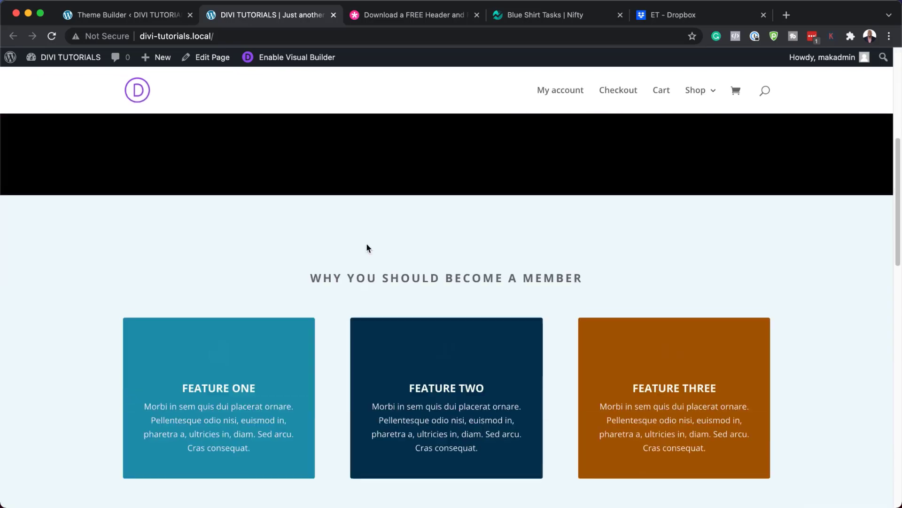
{"action": "scroll", "coordinate": [369, 247], "scroll_direction": "down", "scroll_amount": 6}
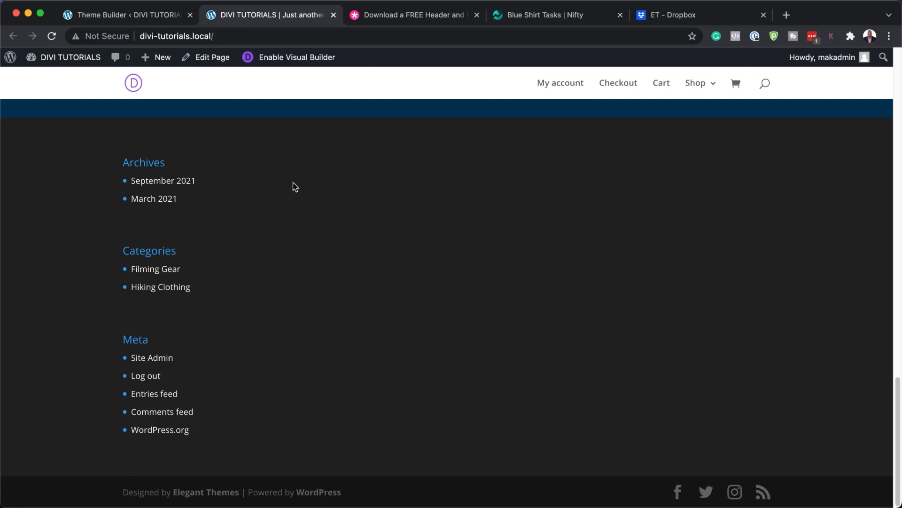
Return to the Theme Builder and open the portability options for importing templates.
{"action": "left_click", "coordinate": [137, 15]}
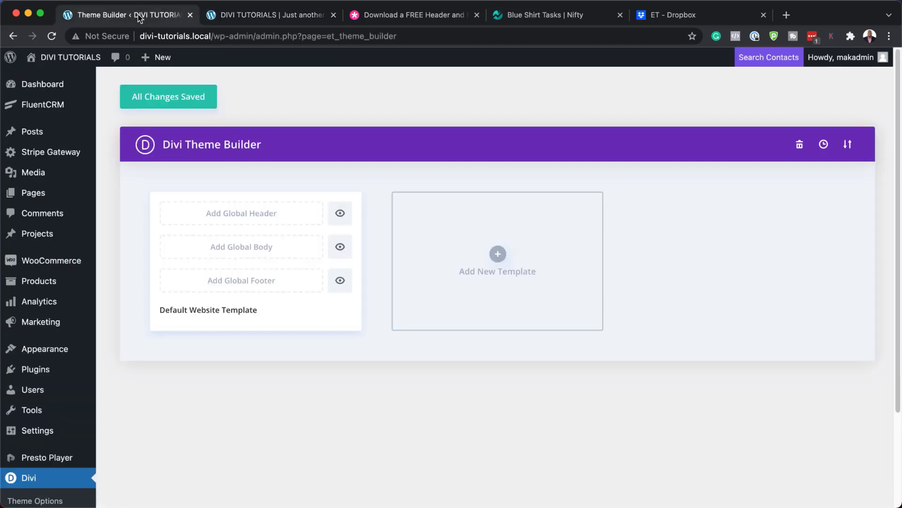
{"action": "left_click", "coordinate": [848, 145]}
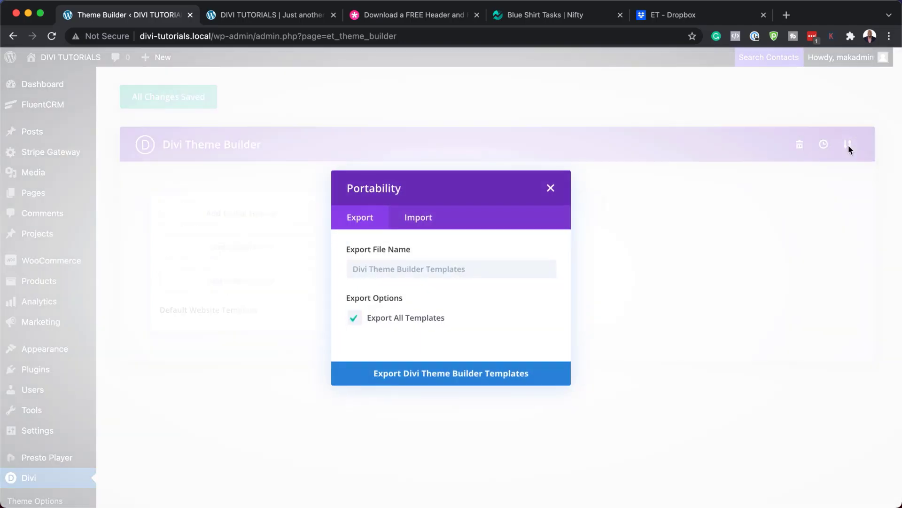
{"action": "left_click", "coordinate": [425, 218]}
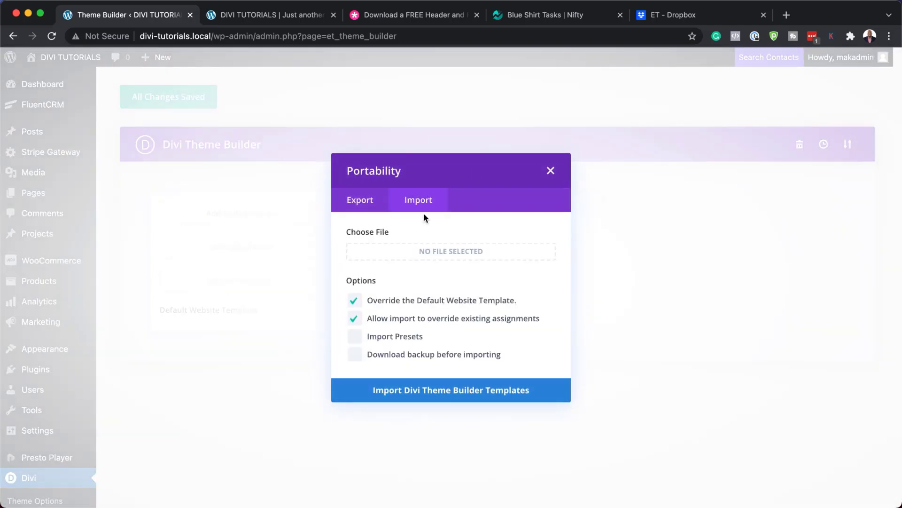
Import divi-meal-kit-header-footer-template.json from the Desktop into the Theme Builder, overriding the default website template, and save the changes.
{"action": "key", "text": "super+Tab"}
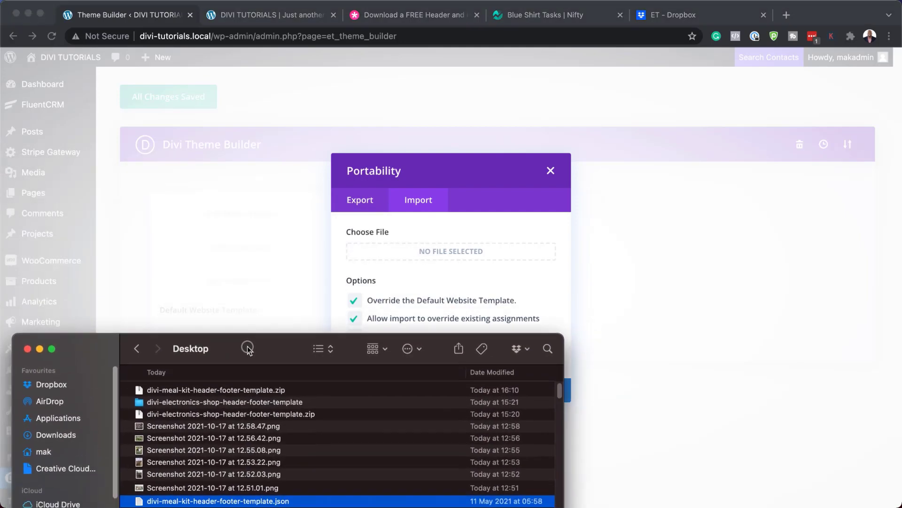
{"action": "left_click_drag", "start_coordinate": [282, 344], "coordinate": [288, 55]}
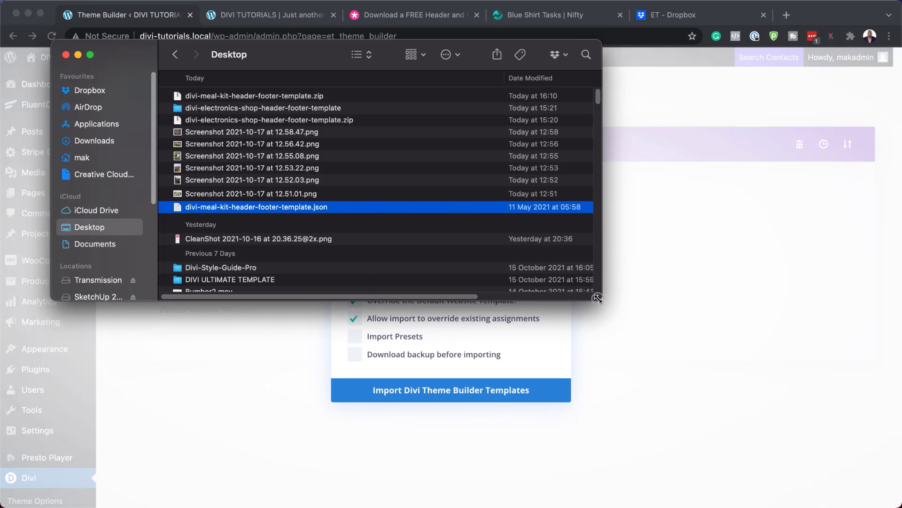
{"action": "left_click_drag", "start_coordinate": [598, 297], "coordinate": [424, 263]}
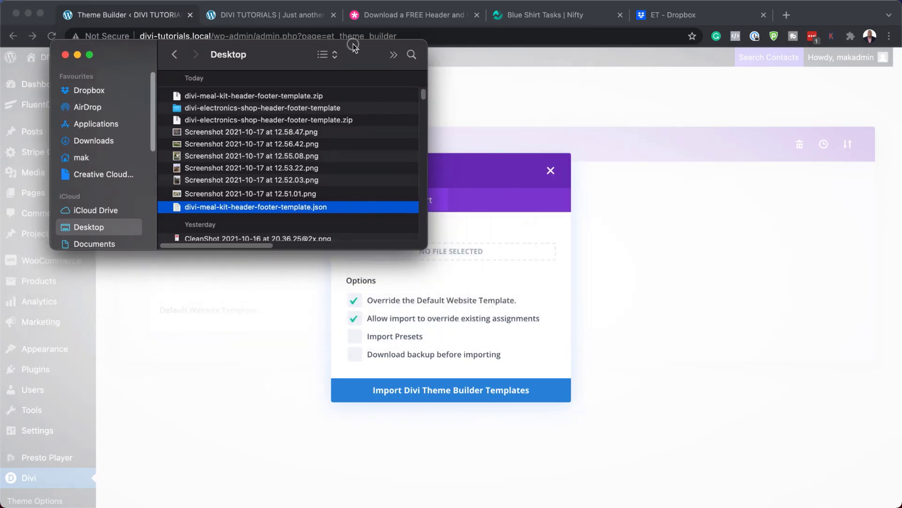
{"action": "left_click_drag", "start_coordinate": [355, 52], "coordinate": [273, 275]}
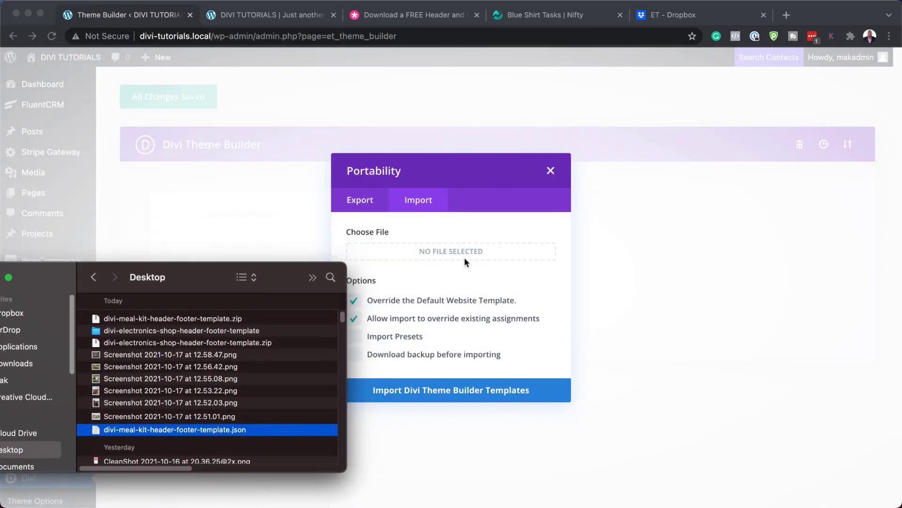
{"action": "left_click_drag", "start_coordinate": [95, 434], "coordinate": [399, 255]}
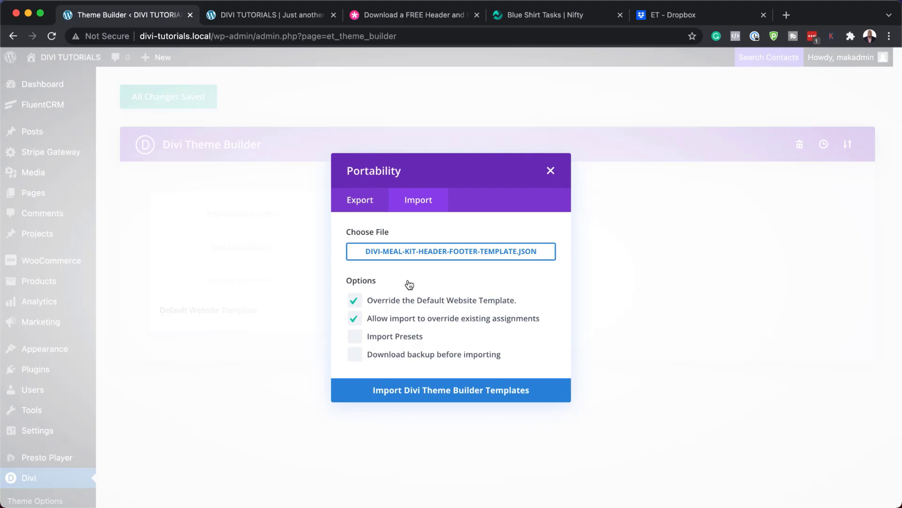
{"action": "left_click", "coordinate": [425, 394]}
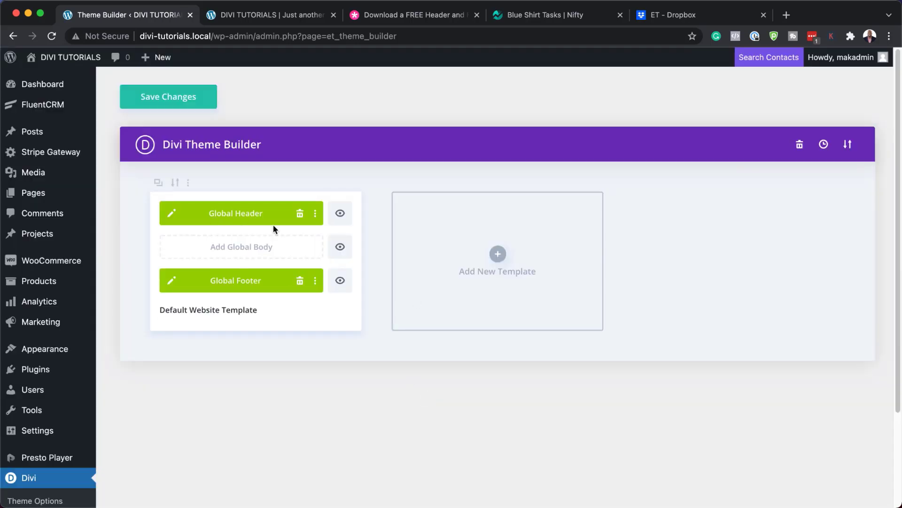
{"action": "left_click", "coordinate": [181, 101]}
Reload the live homepage and check the imported global header and footer.
{"action": "left_click", "coordinate": [255, 18]}
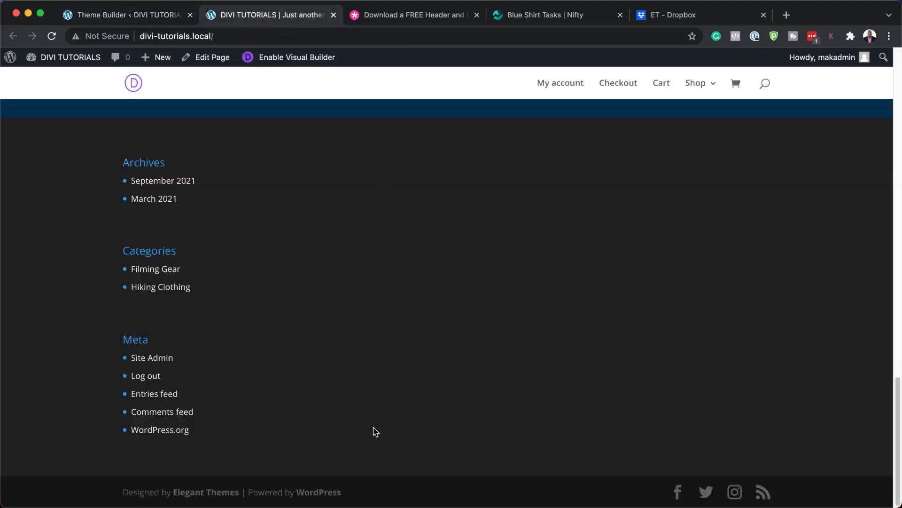
{"action": "key", "text": "super+r"}
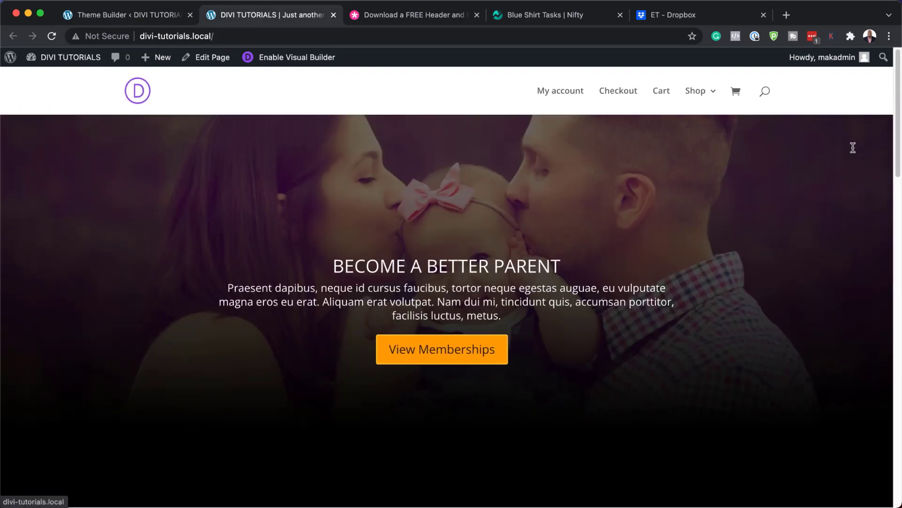
{"action": "left_click", "coordinate": [53, 37]}
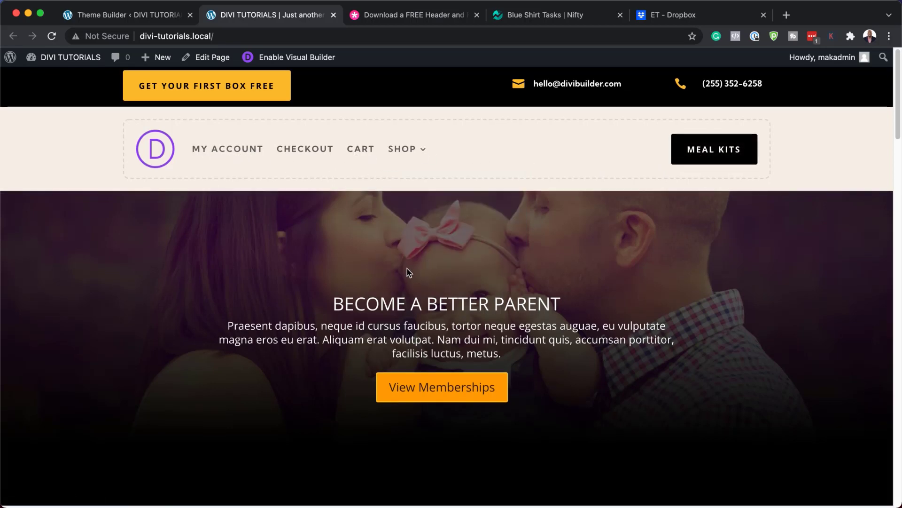
{"action": "scroll", "coordinate": [407, 270], "scroll_direction": "down", "scroll_amount": 15}
{"action": "scroll", "coordinate": [408, 267], "scroll_direction": "down", "scroll_amount": 10}
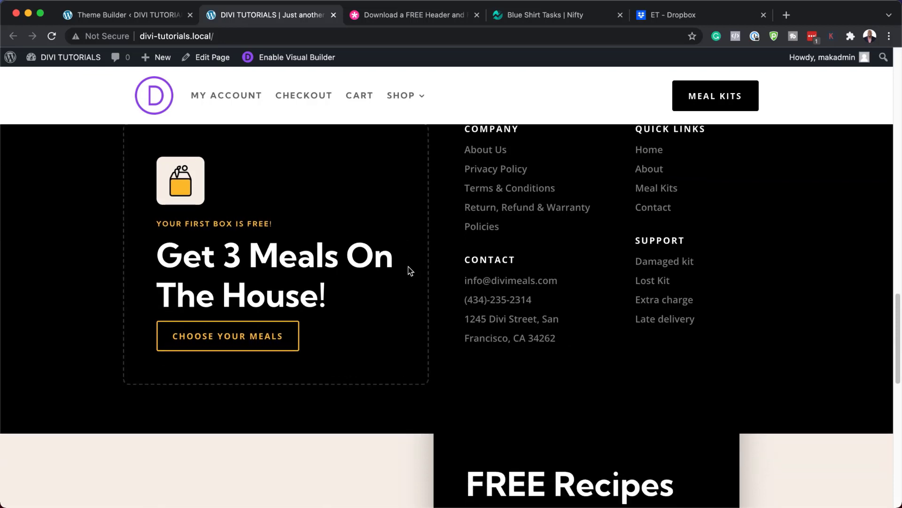
Examine the live homepage's footer sections, page content, sticky menu and top header bar.
{"action": "scroll", "coordinate": [409, 270], "scroll_direction": "up", "scroll_amount": 3}
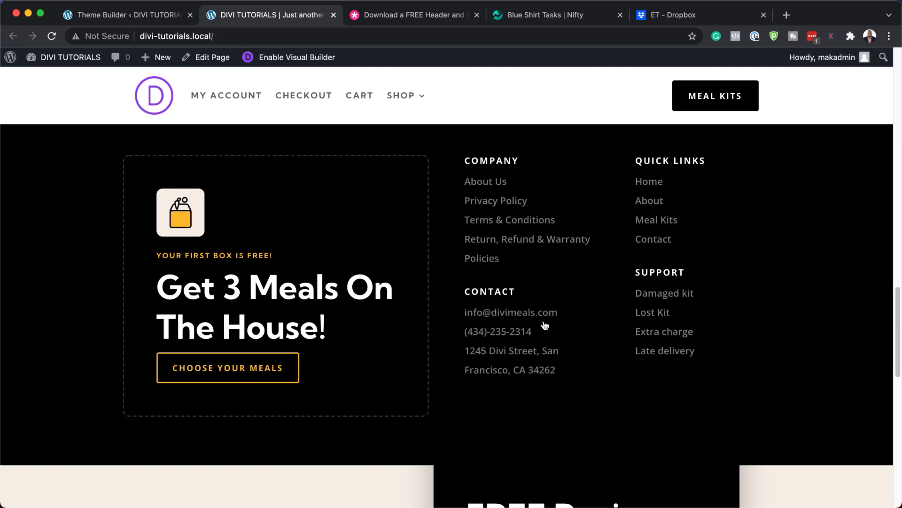
{"action": "scroll", "coordinate": [544, 325], "scroll_direction": "down", "scroll_amount": 12}
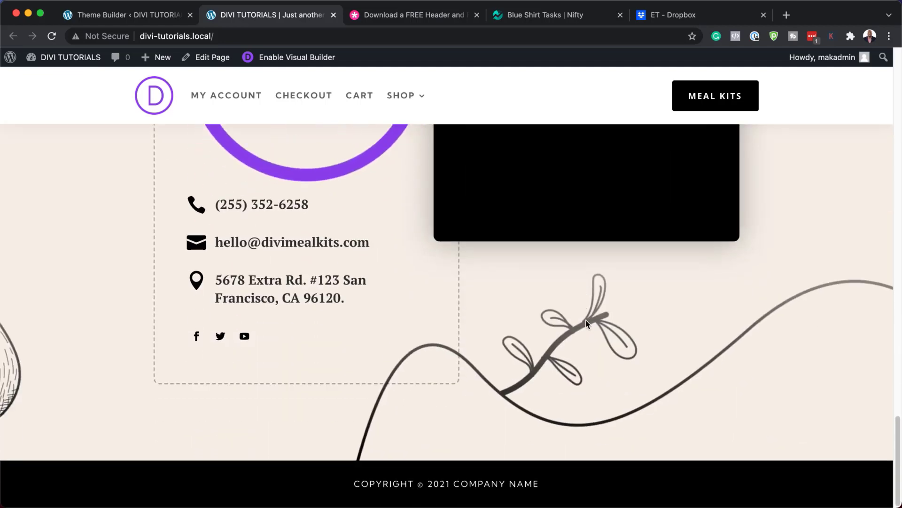
{"action": "scroll", "coordinate": [682, 420], "scroll_direction": "up", "scroll_amount": 5}
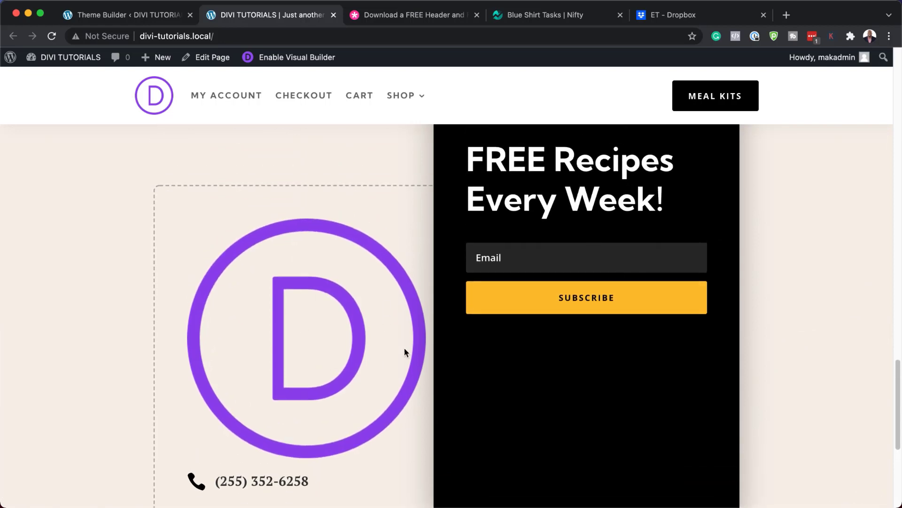
{"action": "scroll", "coordinate": [679, 419], "scroll_direction": "up", "scroll_amount": 10}
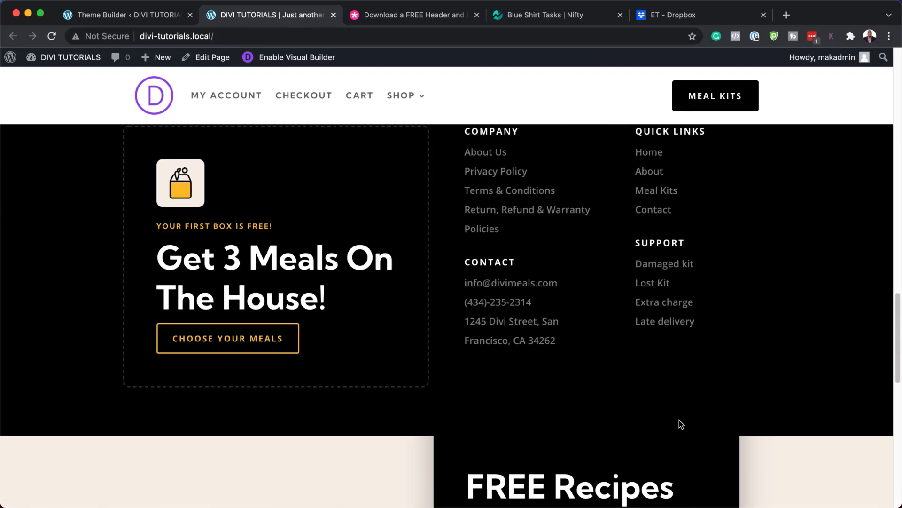
{"action": "scroll", "coordinate": [682, 424], "scroll_direction": "down", "scroll_amount": 9}
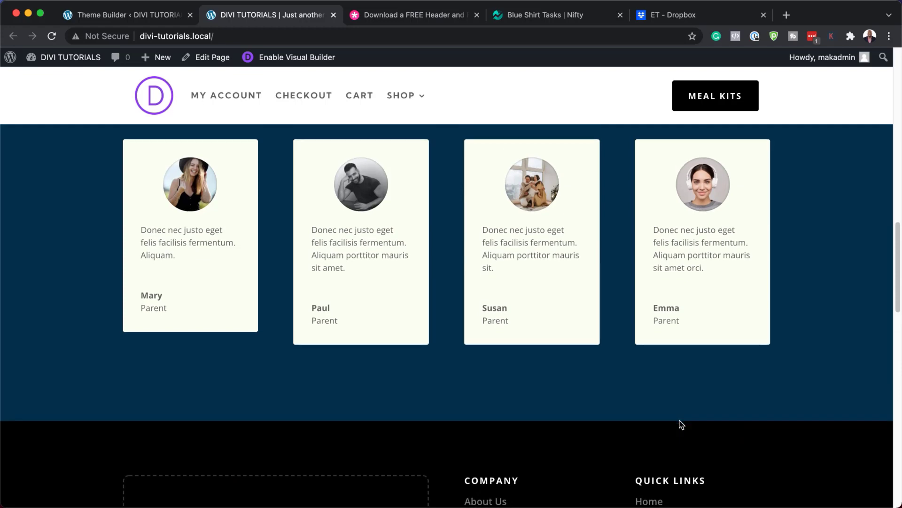
{"action": "scroll", "coordinate": [681, 424], "scroll_direction": "up", "scroll_amount": 8}
{"action": "scroll", "coordinate": [681, 424], "scroll_direction": "up", "scroll_amount": 15}
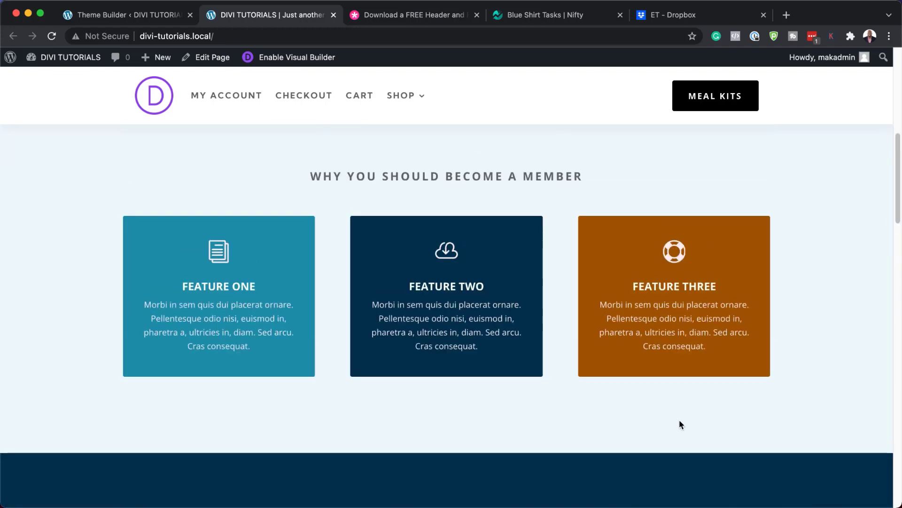
{"action": "scroll", "coordinate": [637, 410], "scroll_direction": "up", "scroll_amount": 1}
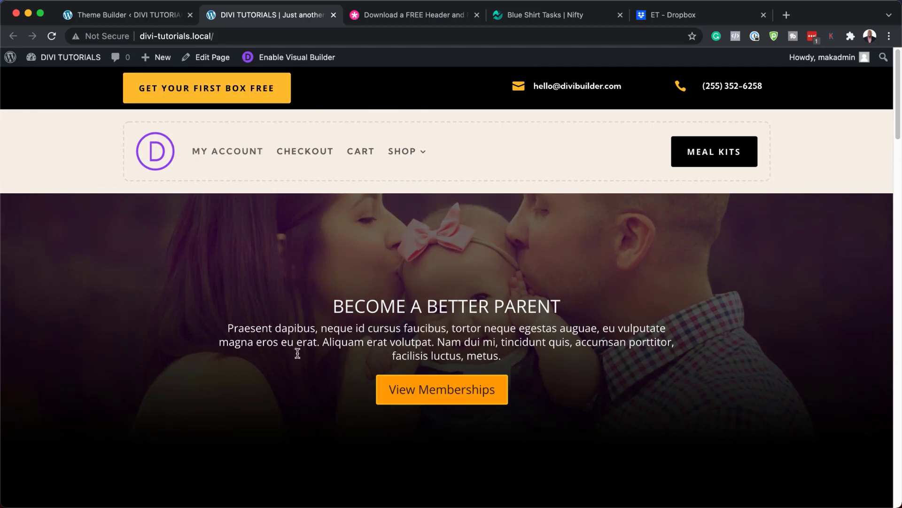
{"action": "scroll", "coordinate": [297, 354], "scroll_direction": "down", "scroll_amount": 10}
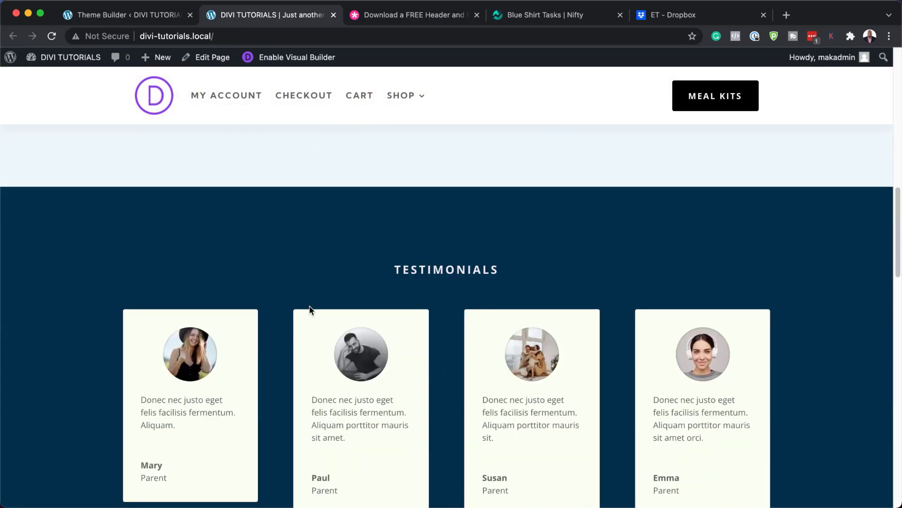
{"action": "scroll", "coordinate": [424, 398], "scroll_direction": "up", "scroll_amount": 12}
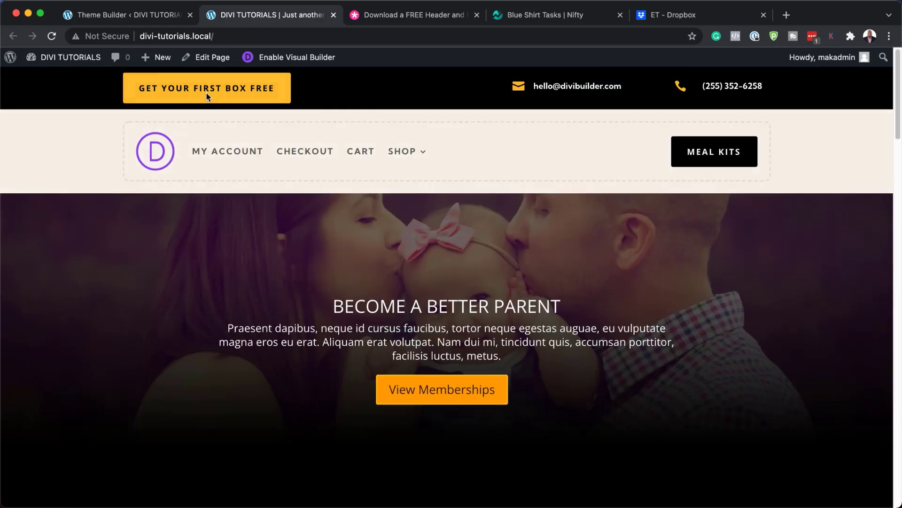
Create a new page titled "Meal Kit" and start editing it with the Divi Builder.
{"action": "mouse_move", "coordinate": [156, 59]}
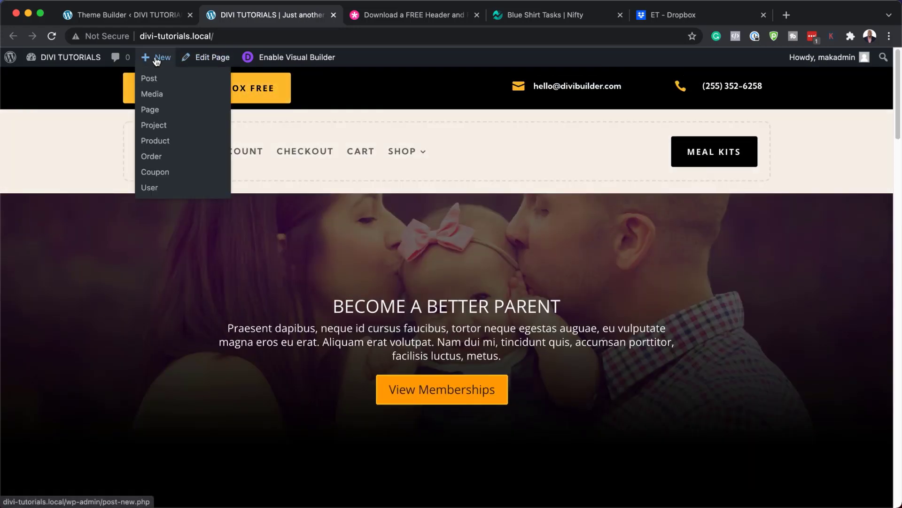
{"action": "left_click", "coordinate": [156, 113]}
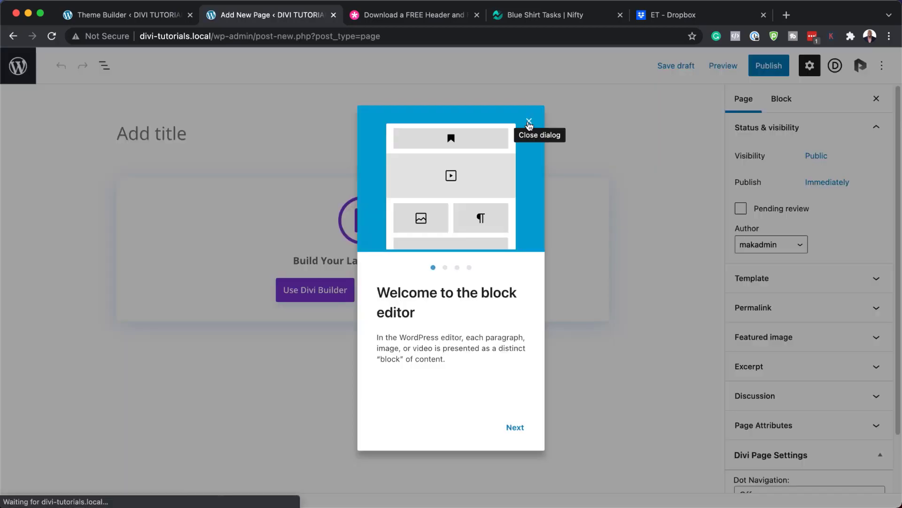
{"action": "left_click", "coordinate": [529, 126]}
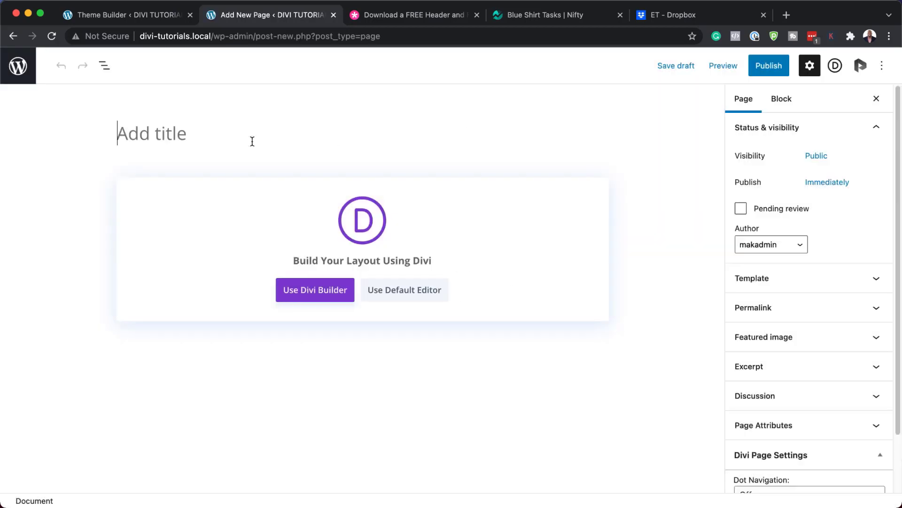
{"action": "type", "text": "Meal Kit"}
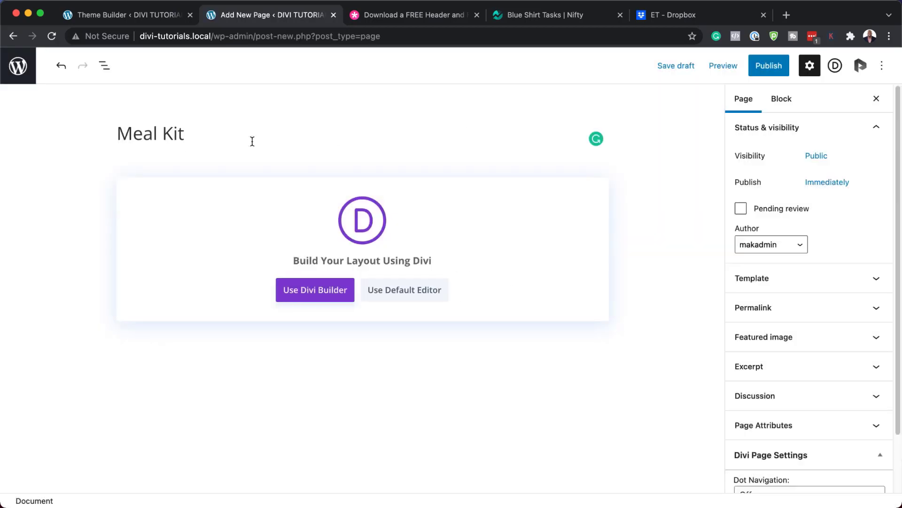
{"action": "left_click", "coordinate": [318, 293]}
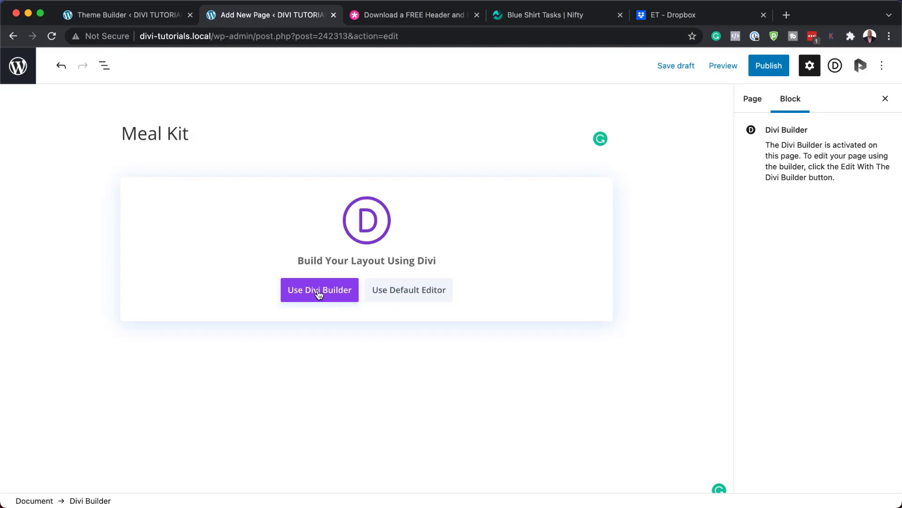
{"action": "left_click", "coordinate": [318, 290]}
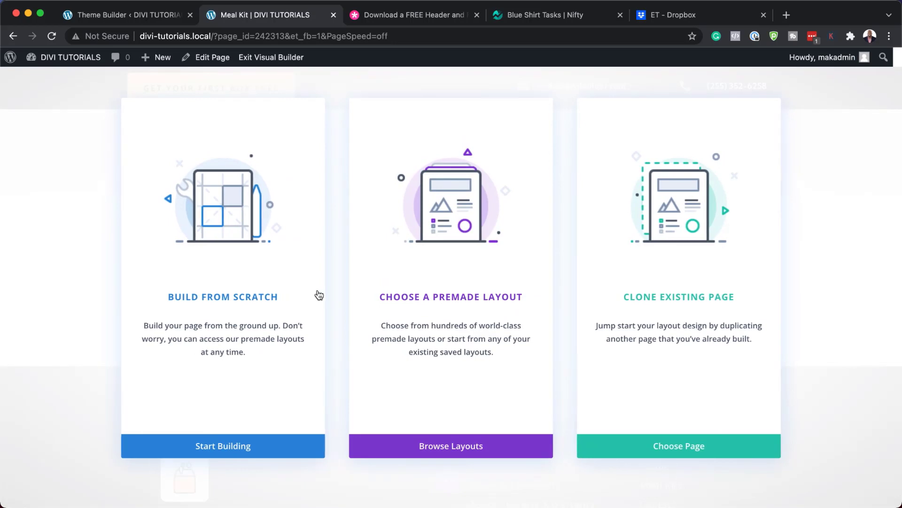
Load the premade Meal Kit Landing Page layout into the page, publish it and exit the visual builder.
{"action": "left_click", "coordinate": [455, 298]}
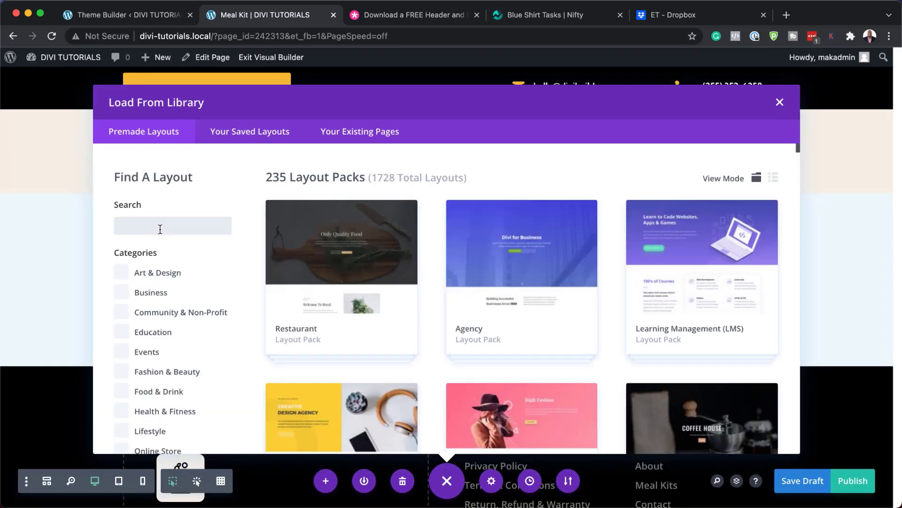
{"action": "type", "text": "Meal Kit"}
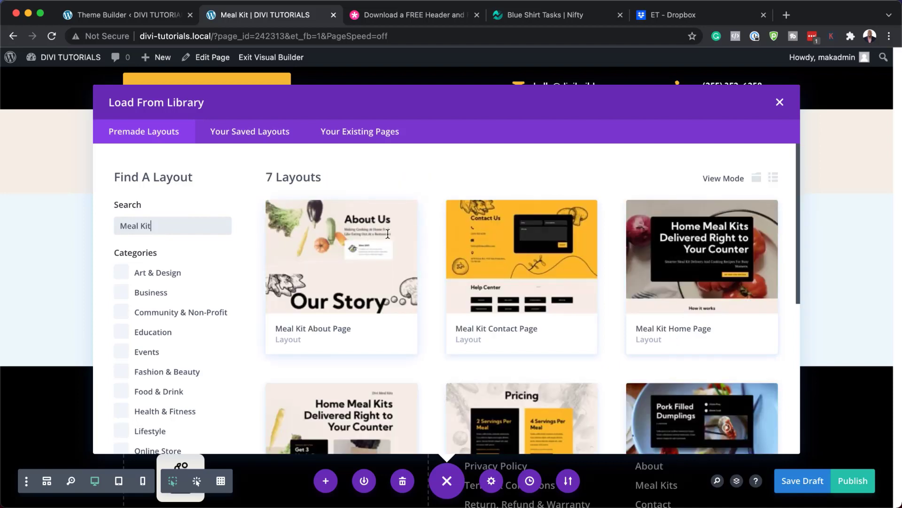
{"action": "scroll", "coordinate": [517, 316], "scroll_direction": "down", "scroll_amount": 1}
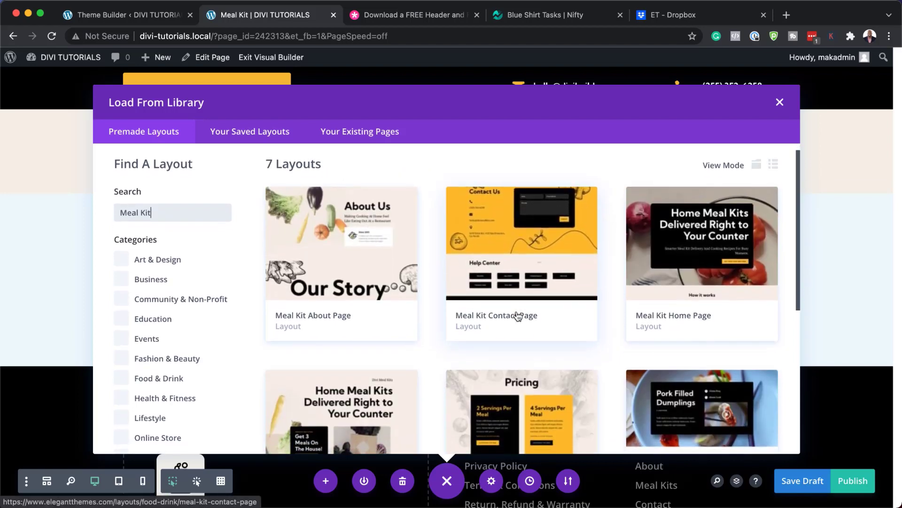
{"action": "scroll", "coordinate": [518, 316], "scroll_direction": "down", "scroll_amount": 3}
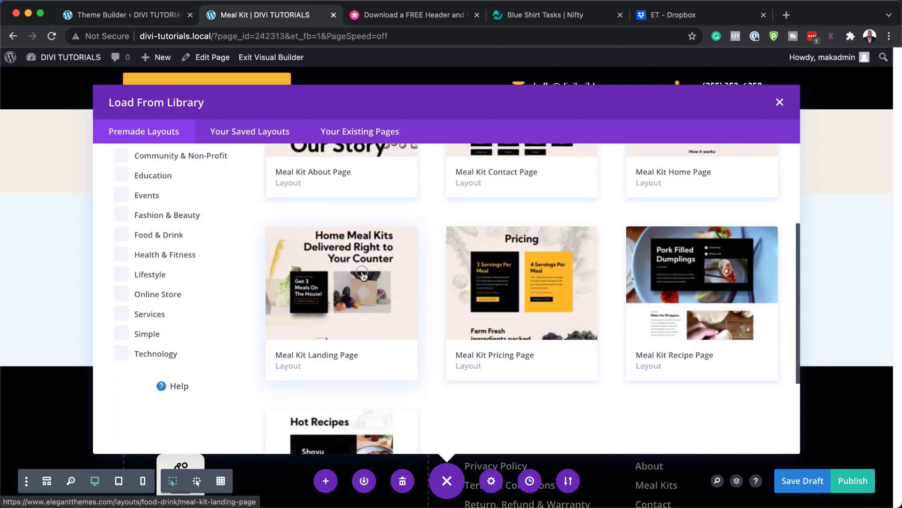
{"action": "left_click", "coordinate": [362, 274]}
{"action": "left_click", "coordinate": [359, 398]}
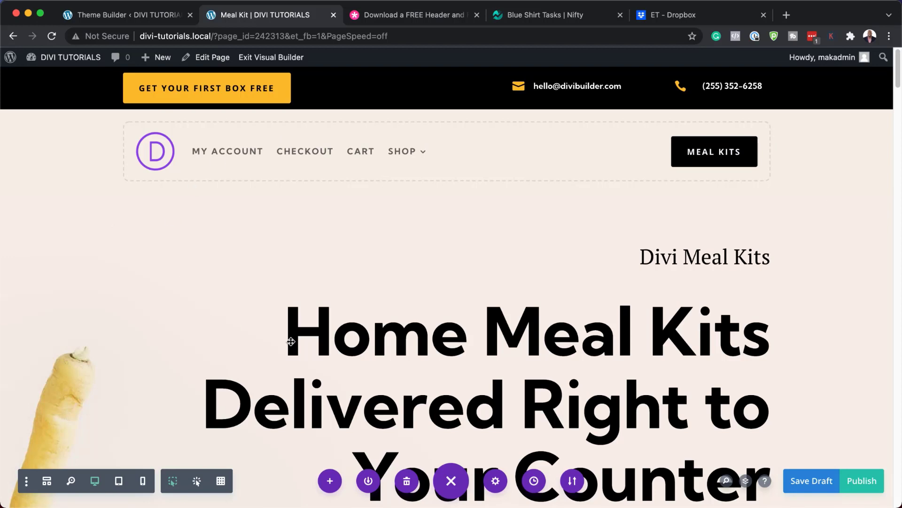
{"action": "left_click", "coordinate": [864, 480]}
{"action": "left_click", "coordinate": [288, 58]}
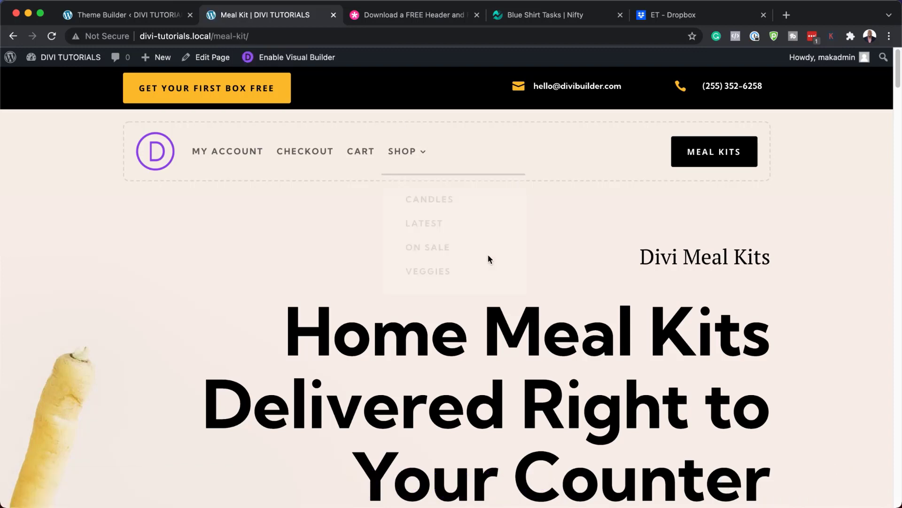
Review the published Meal Kit page from its header down to the footer and back.
{"action": "scroll", "coordinate": [261, 215], "scroll_direction": "down", "scroll_amount": 5}
{"action": "scroll", "coordinate": [262, 215], "scroll_direction": "down", "scroll_amount": 7}
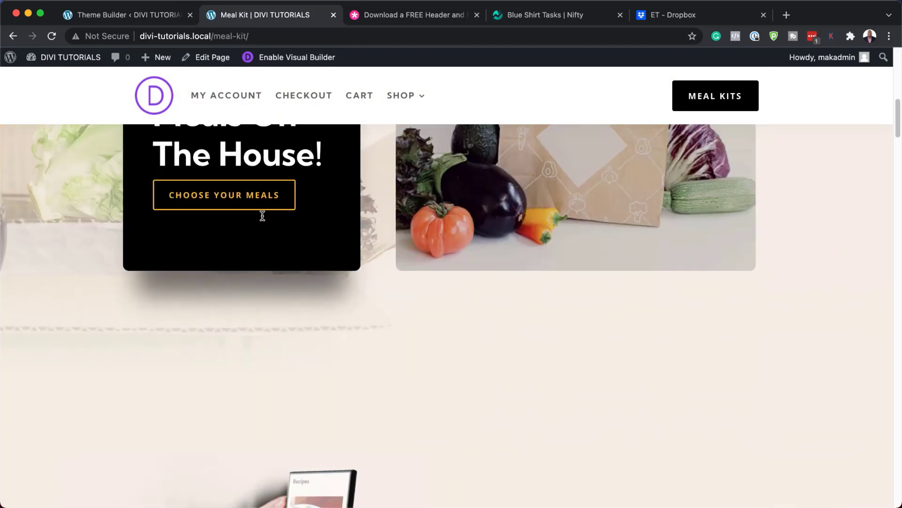
{"action": "scroll", "coordinate": [534, 268], "scroll_direction": "down", "scroll_amount": 18}
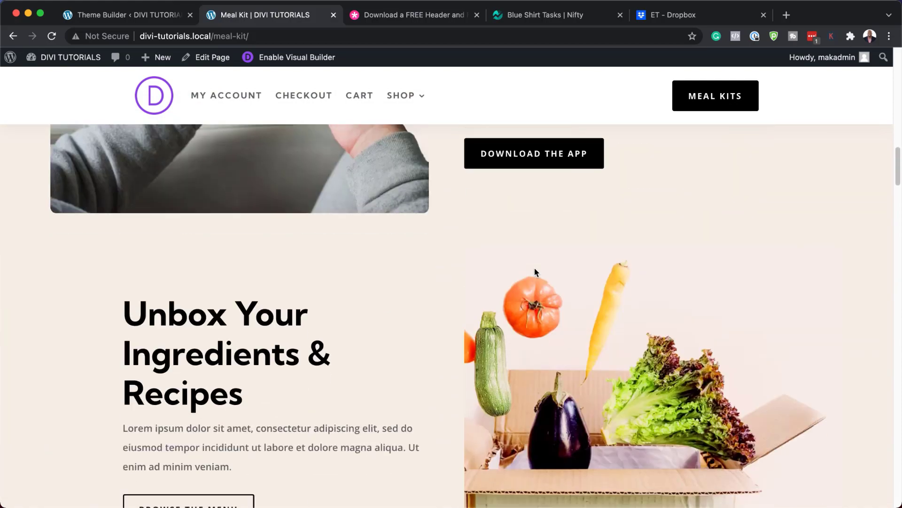
{"action": "scroll", "coordinate": [534, 271], "scroll_direction": "down", "scroll_amount": 6}
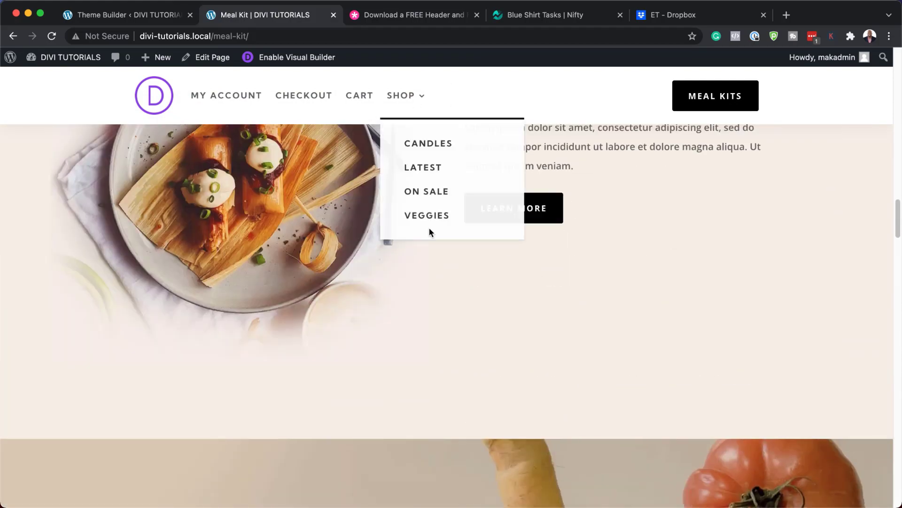
{"action": "scroll", "coordinate": [588, 270], "scroll_direction": "down", "scroll_amount": 16}
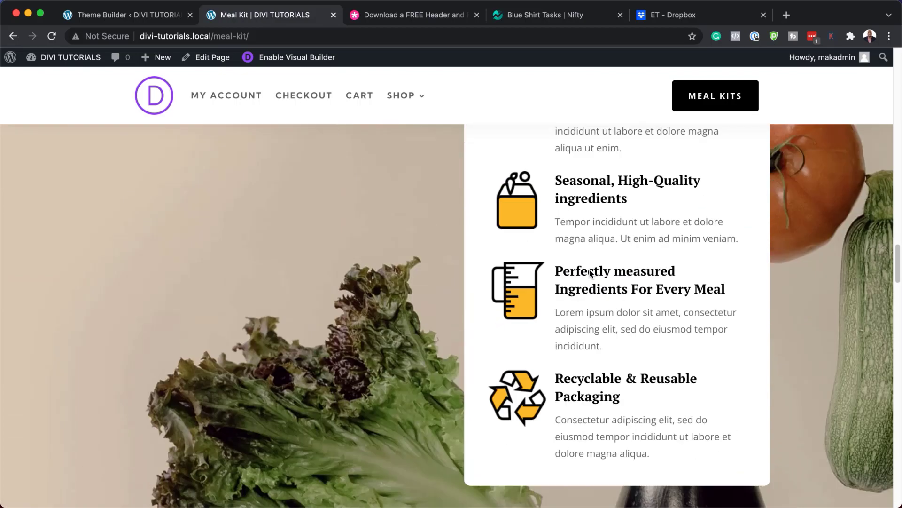
{"action": "scroll", "coordinate": [589, 271], "scroll_direction": "down", "scroll_amount": 13}
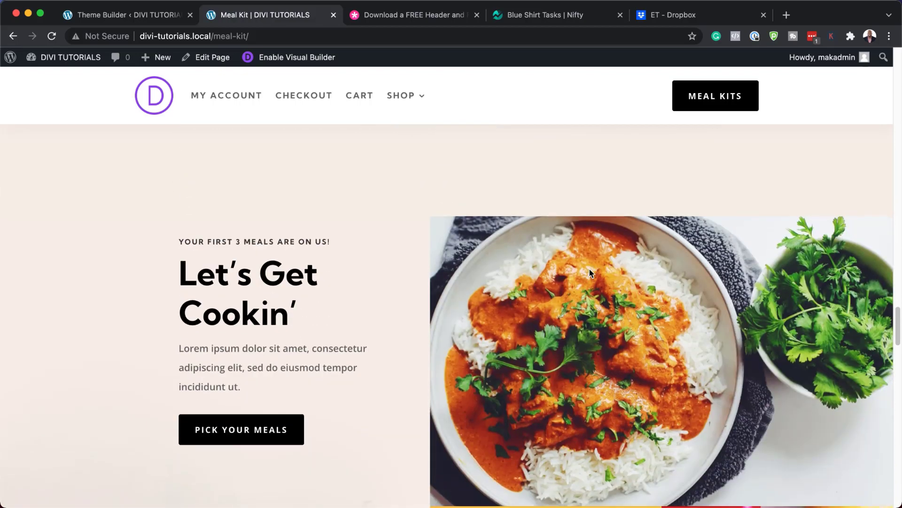
{"action": "scroll", "coordinate": [589, 272], "scroll_direction": "down", "scroll_amount": 6}
{"action": "scroll", "coordinate": [589, 272], "scroll_direction": "down", "scroll_amount": 9}
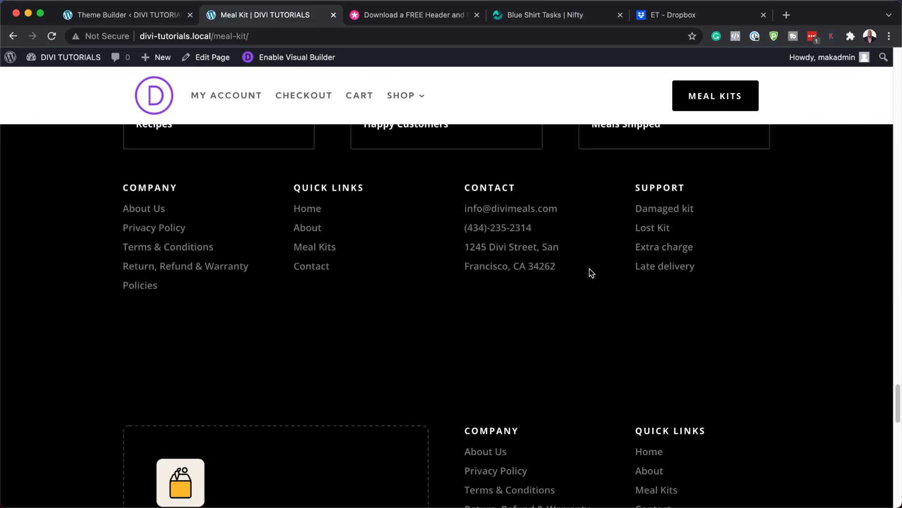
{"action": "scroll", "coordinate": [589, 268], "scroll_direction": "down", "scroll_amount": 19}
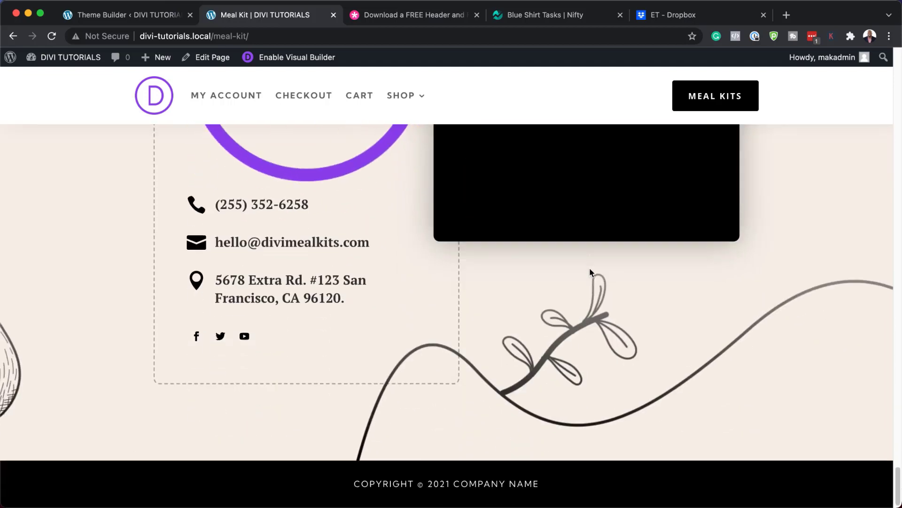
{"action": "key", "text": "Home"}
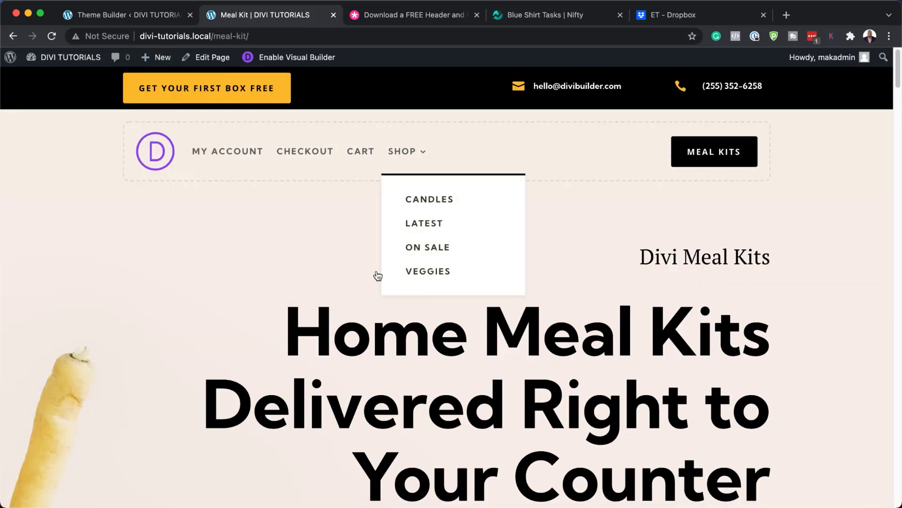
Switch back to the Divi Theme Builder and open the Global Header layout for editing.
{"action": "left_click", "coordinate": [112, 16]}
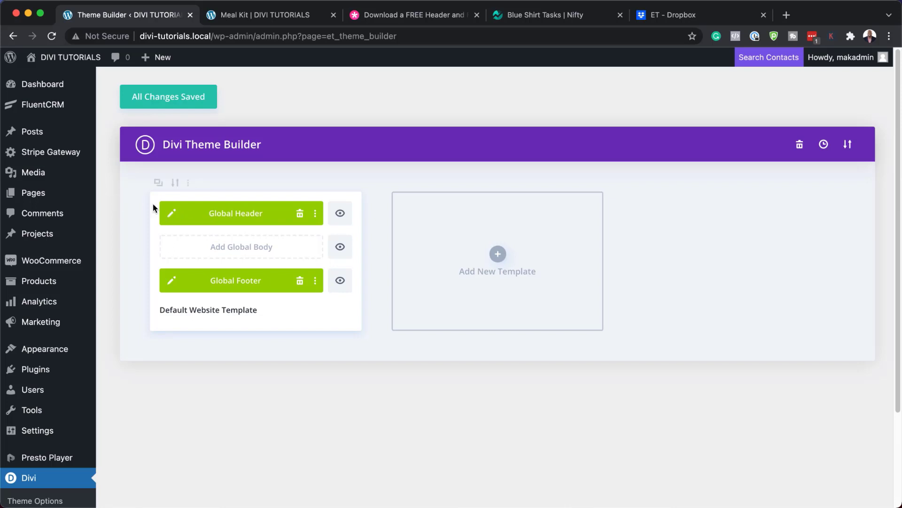
{"action": "left_click", "coordinate": [173, 214]}
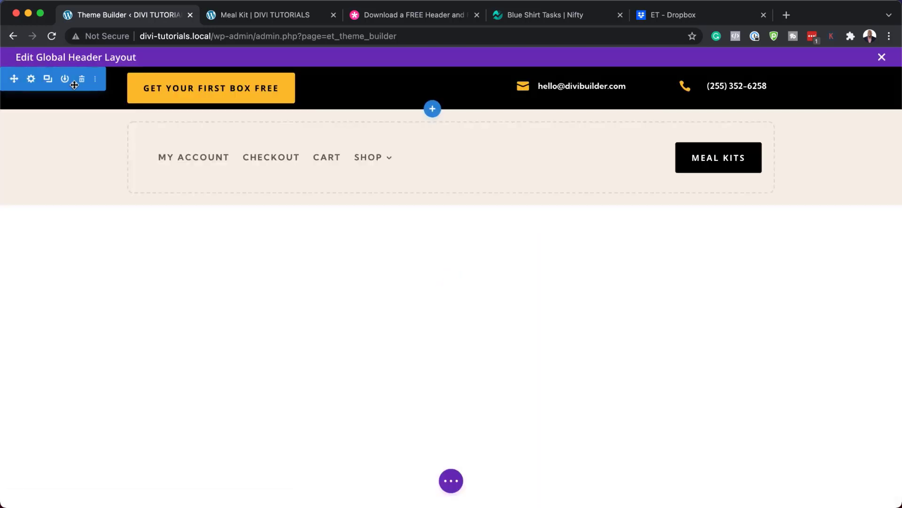
Try yellow, orange (#fd9e02), brown and dark brown backgrounds on the header's top bar section, and discard the changes.
{"action": "left_click", "coordinate": [32, 79]}
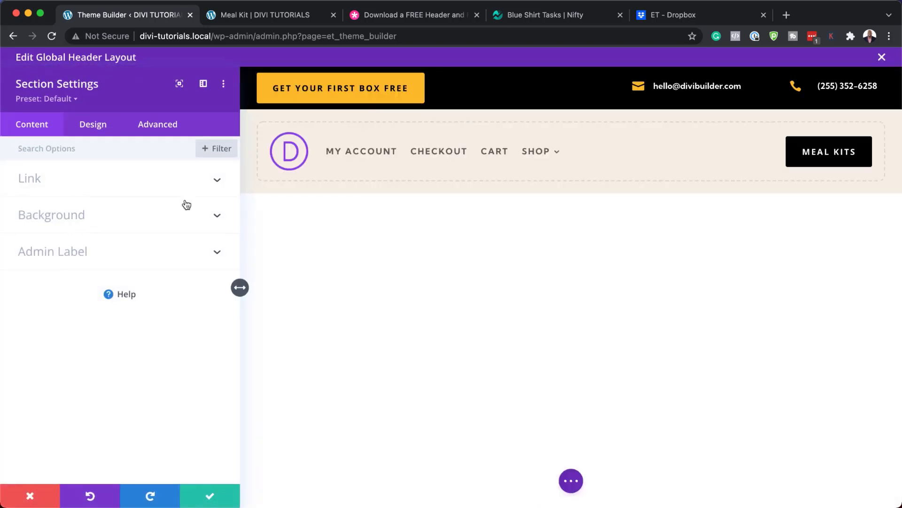
{"action": "left_click", "coordinate": [65, 217]}
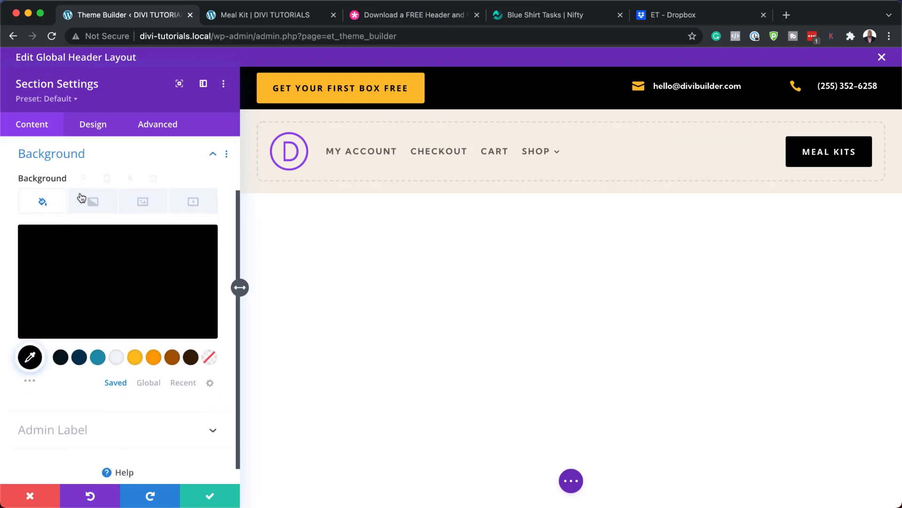
{"action": "left_click", "coordinate": [136, 358]}
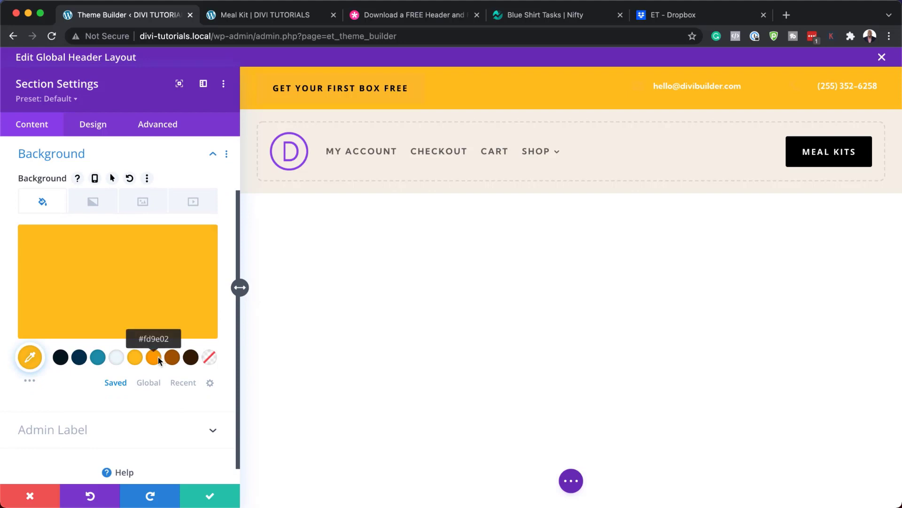
{"action": "left_click", "coordinate": [154, 358]}
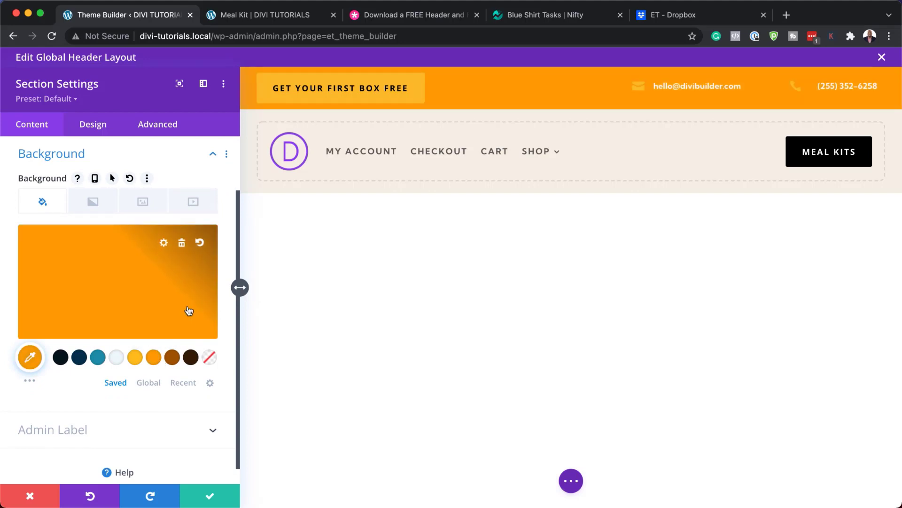
{"action": "left_click", "coordinate": [172, 358]}
{"action": "left_click", "coordinate": [190, 358]}
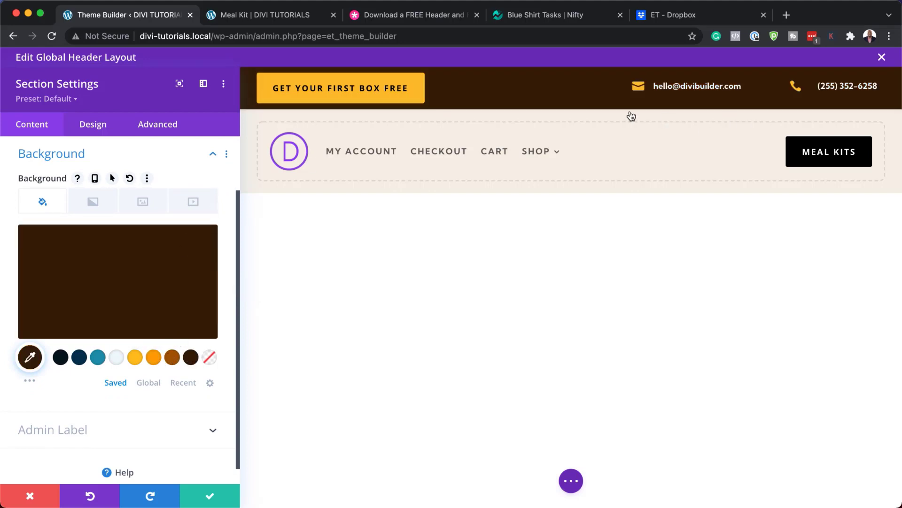
{"action": "left_click", "coordinate": [47, 497]}
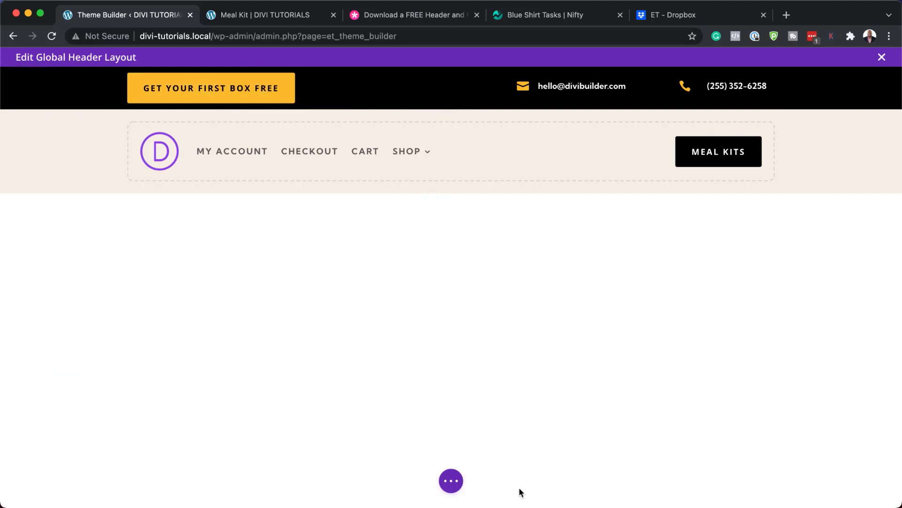
Show the Layers list, expand the first section down to its first column, and open the settings of its Button module.
{"action": "left_click", "coordinate": [452, 484]}
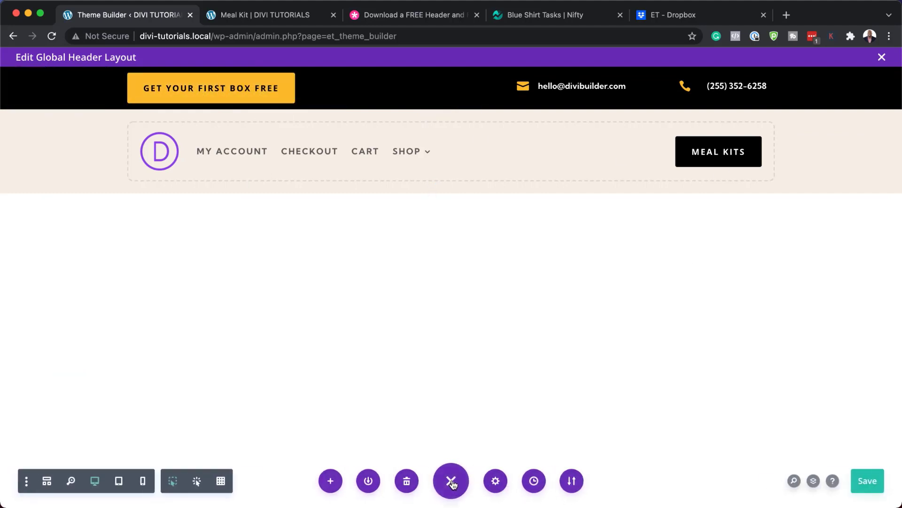
{"action": "left_click", "coordinate": [814, 482]}
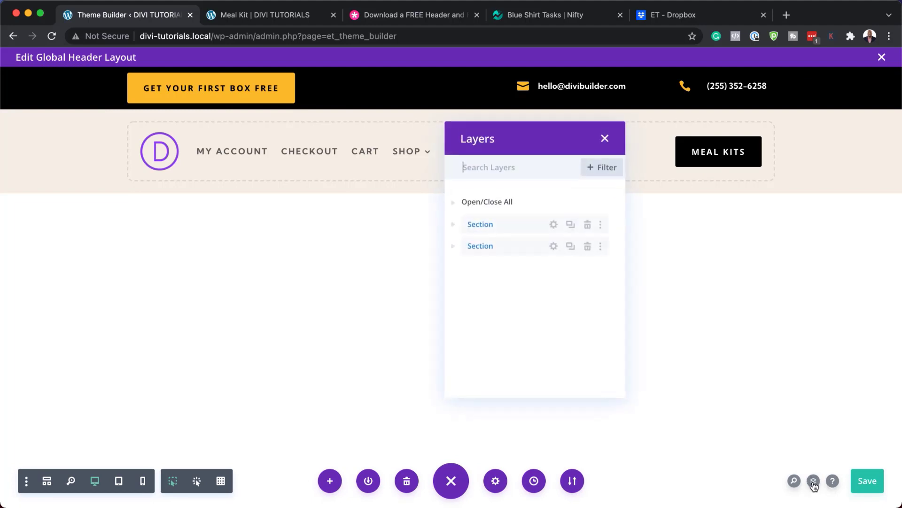
{"action": "left_click", "coordinate": [455, 225]}
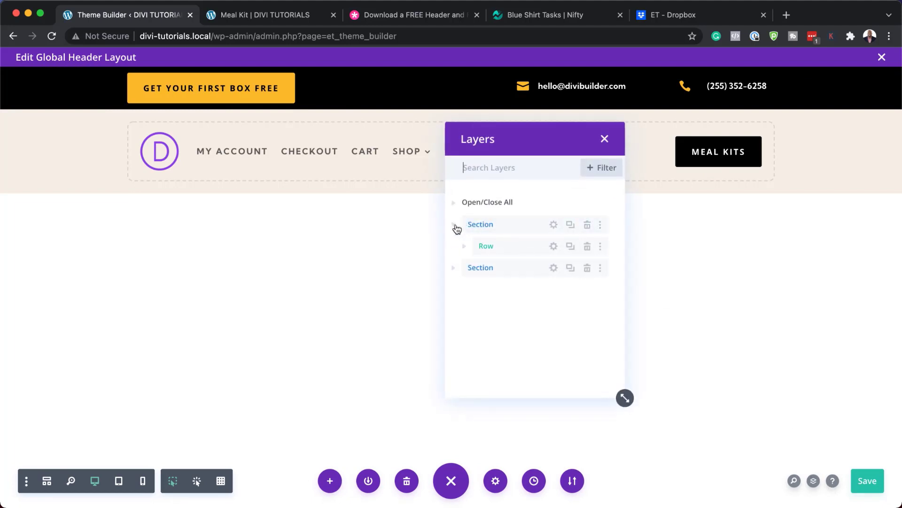
{"action": "left_click", "coordinate": [465, 247]}
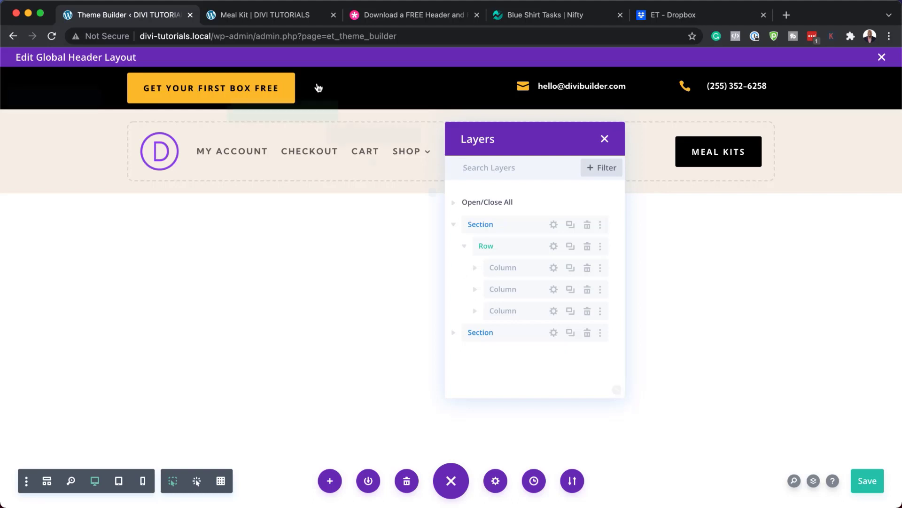
{"action": "left_click", "coordinate": [475, 267]}
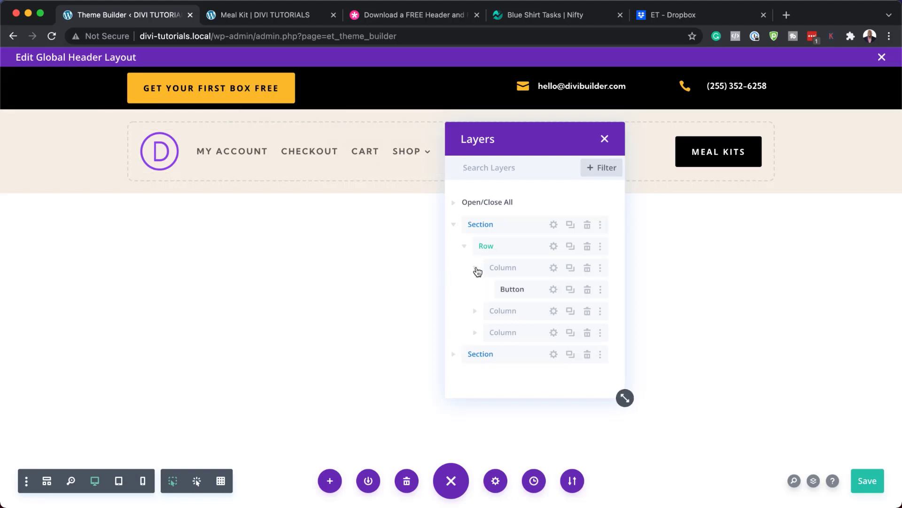
{"action": "left_click", "coordinate": [554, 291]}
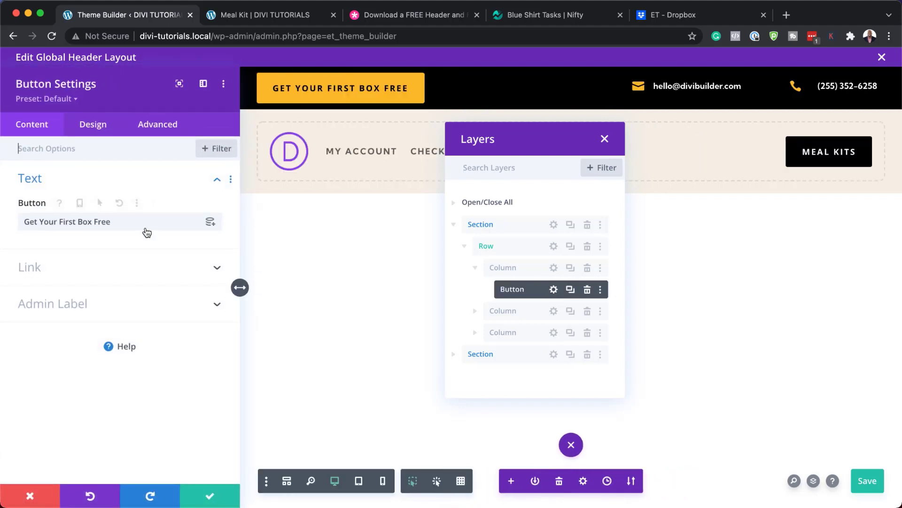
Examine the button's text and link options, and open its Button design options.
{"action": "left_click_drag", "start_coordinate": [114, 222], "coordinate": [23, 222]}
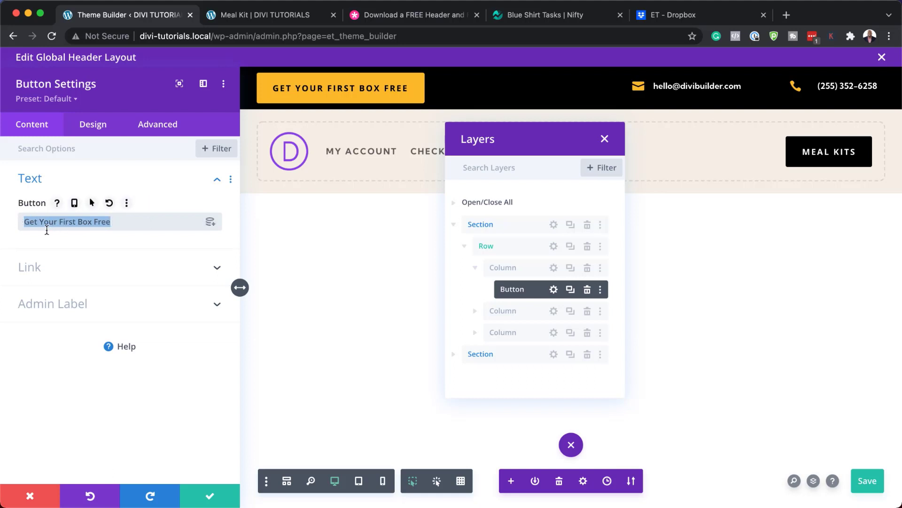
{"action": "left_click", "coordinate": [49, 271]}
{"action": "left_click", "coordinate": [49, 266]}
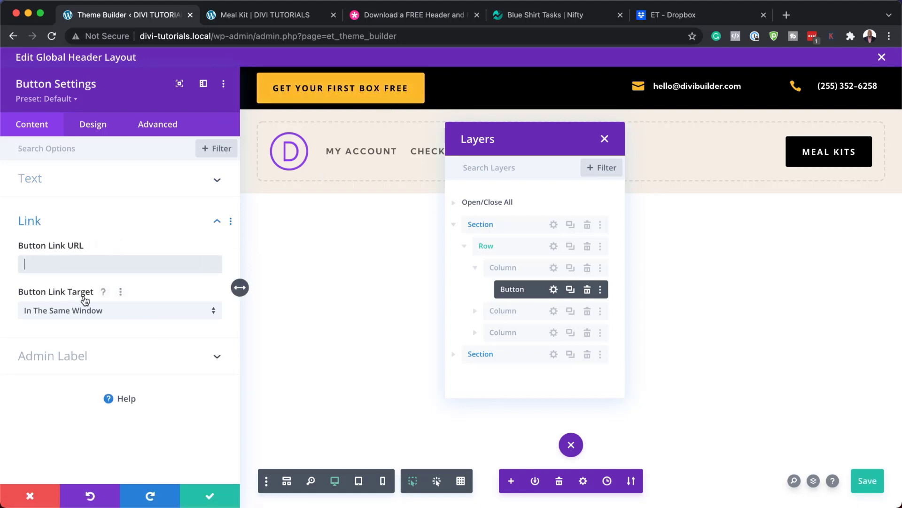
{"action": "left_click", "coordinate": [98, 128]}
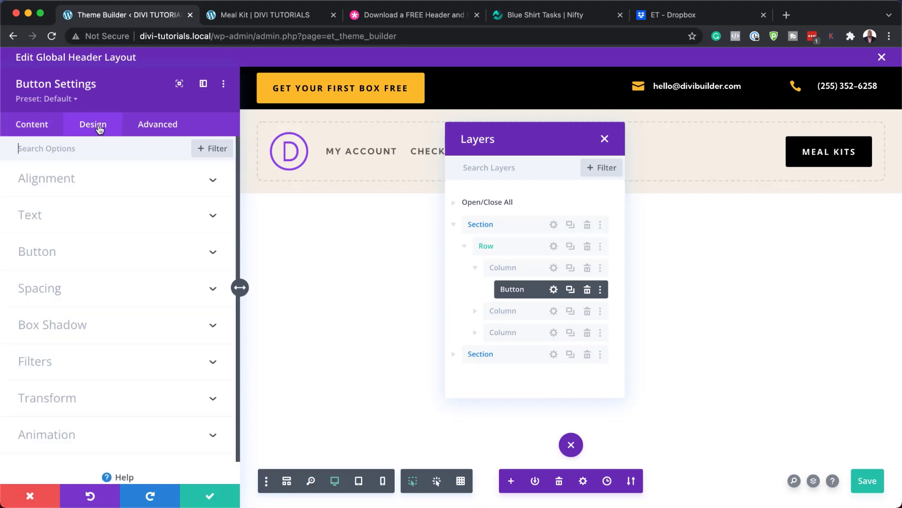
{"action": "left_click", "coordinate": [101, 146]}
{"action": "left_click", "coordinate": [77, 249]}
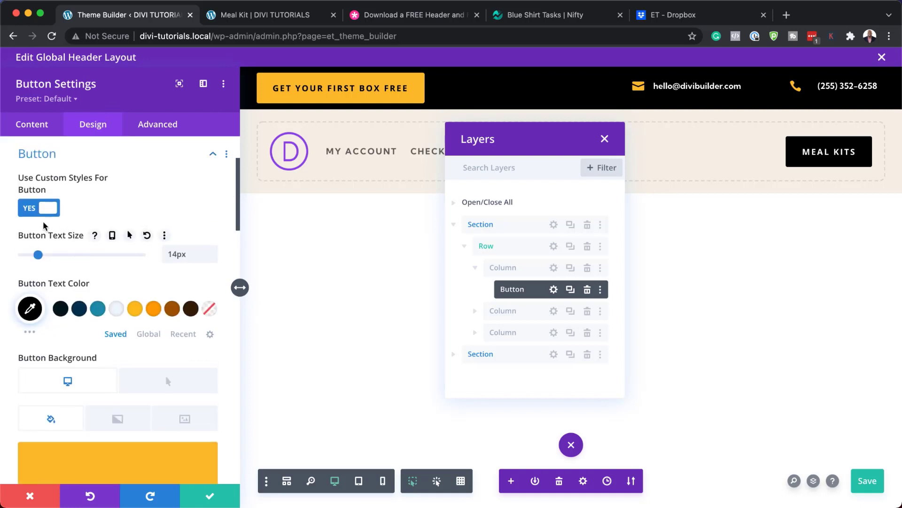
Try a brown (#a35700) background for the button with a yellow background on hover.
{"action": "scroll", "coordinate": [161, 379], "scroll_direction": "down", "scroll_amount": 3}
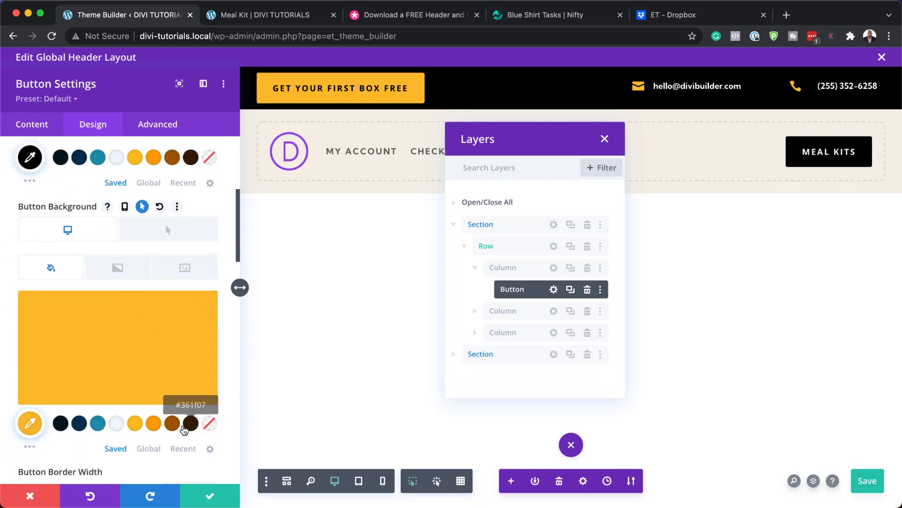
{"action": "left_click", "coordinate": [172, 424]}
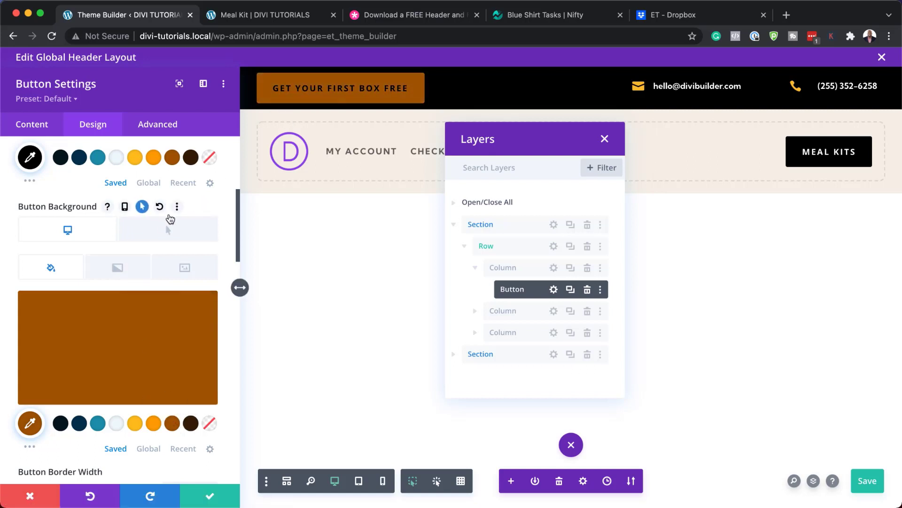
{"action": "left_click", "coordinate": [183, 234]}
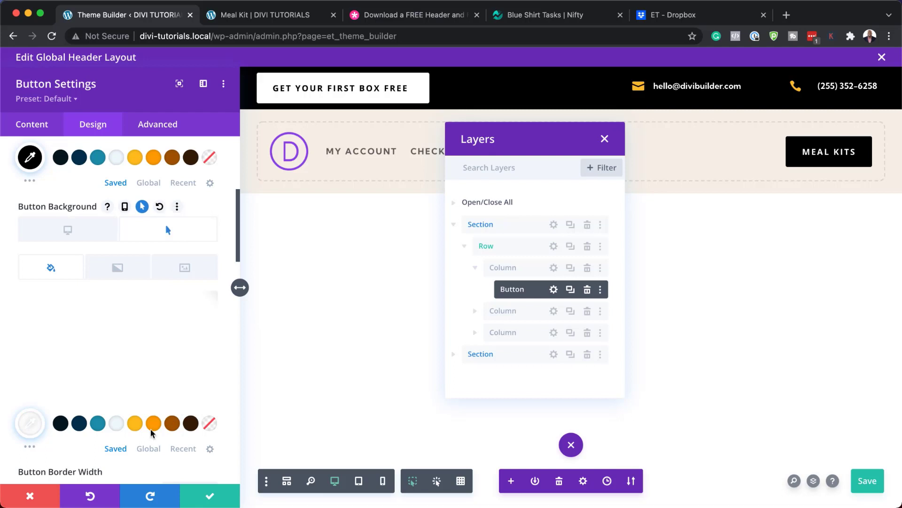
{"action": "left_click", "coordinate": [136, 422]}
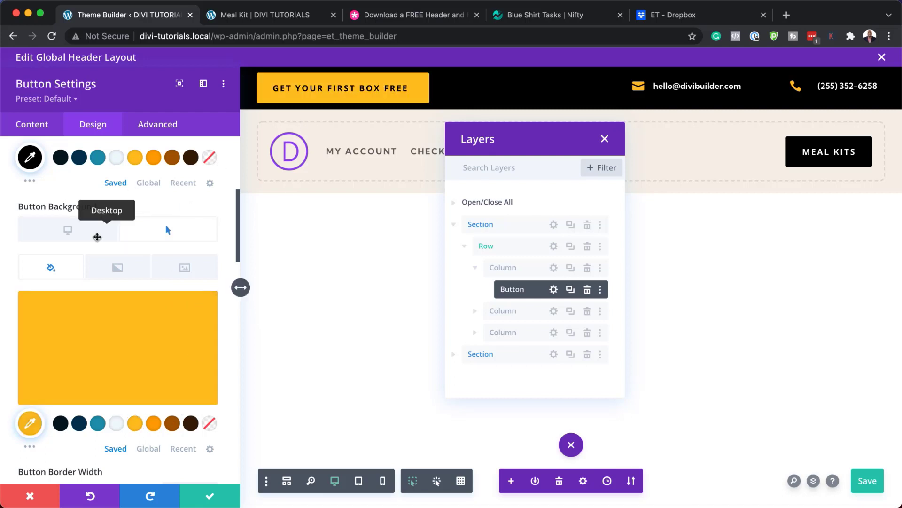
{"action": "left_click", "coordinate": [89, 241]}
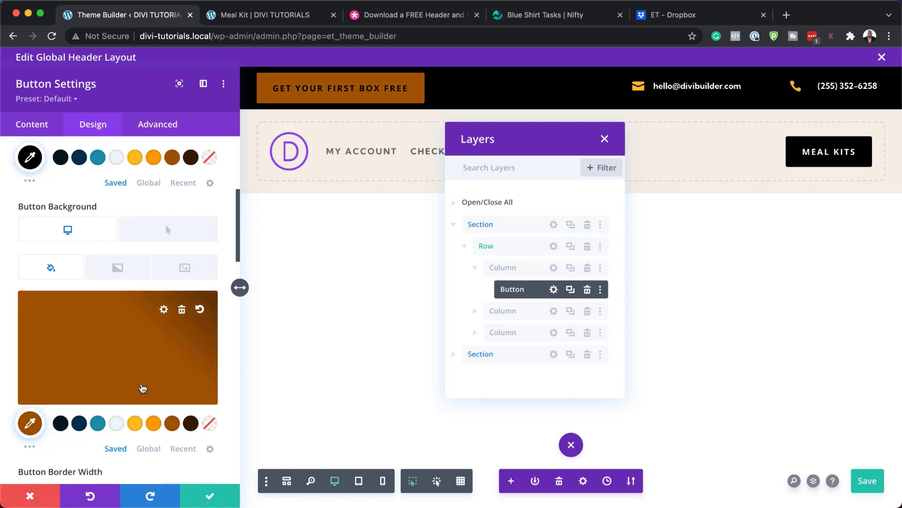
Try light (#eef7fb), brown (#a35700) and orange (#fd9e02) button text colors, discard the button changes, and close the Layers list.
{"action": "scroll", "coordinate": [144, 387], "scroll_direction": "down", "scroll_amount": 1}
{"action": "scroll", "coordinate": [144, 387], "scroll_direction": "up", "scroll_amount": 3}
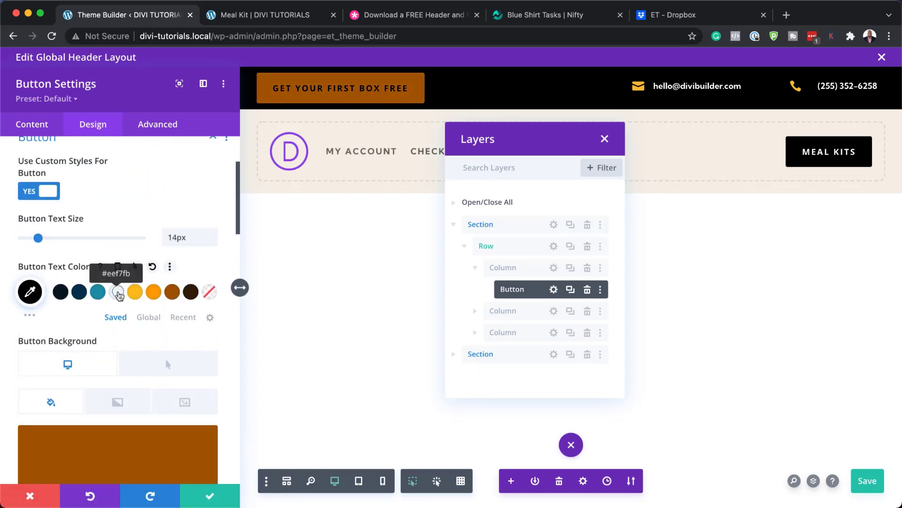
{"action": "left_click", "coordinate": [119, 294]}
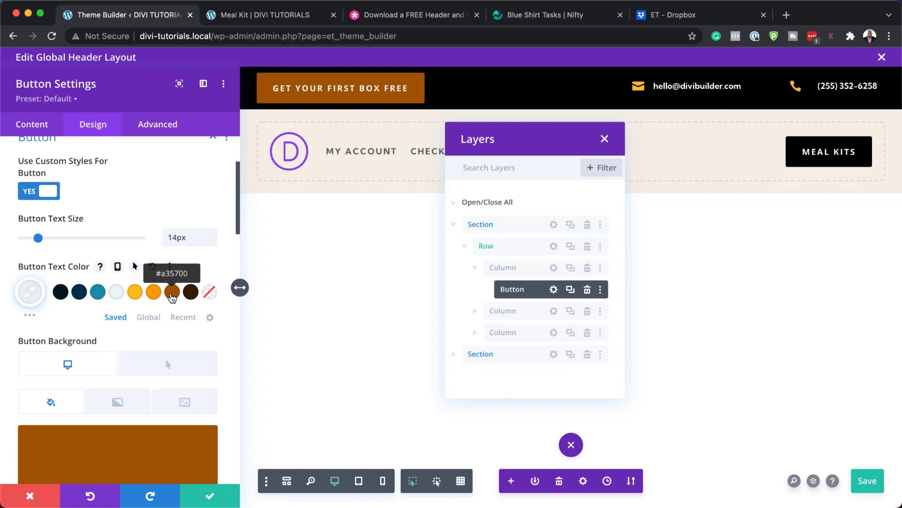
{"action": "left_click", "coordinate": [167, 296]}
{"action": "left_click", "coordinate": [154, 294]}
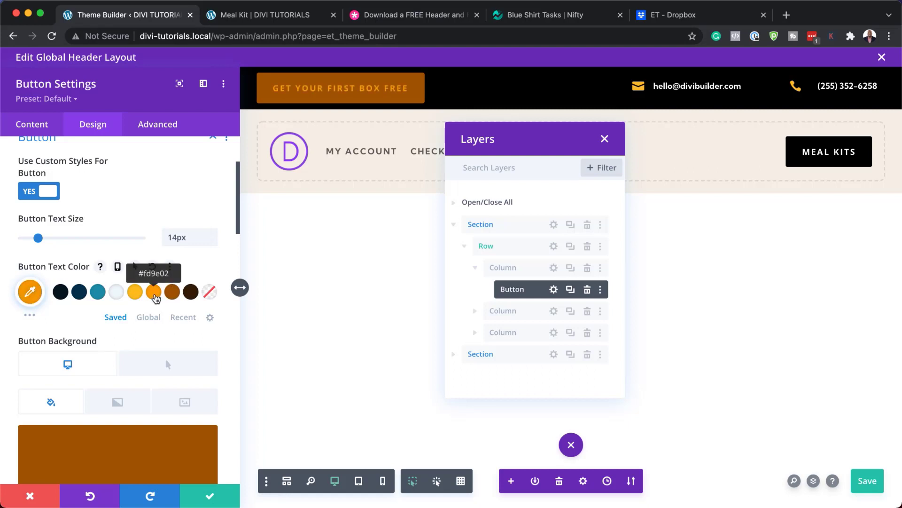
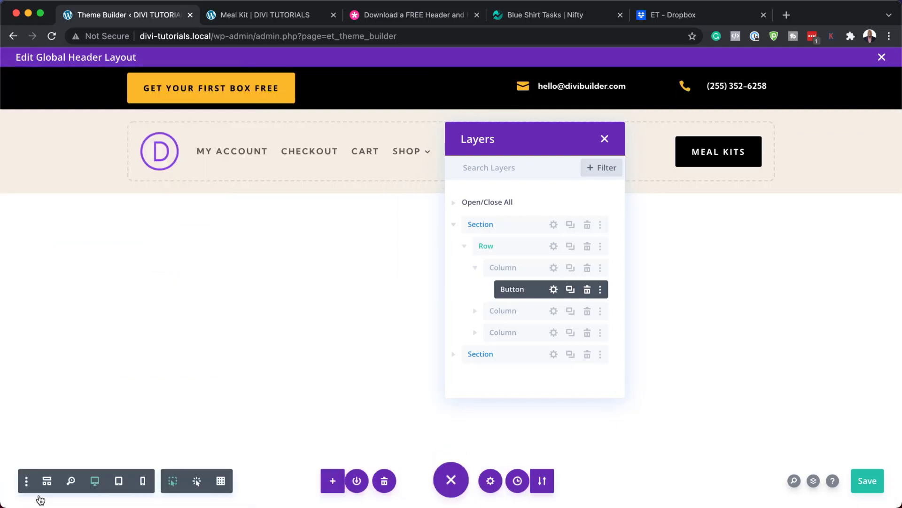
{"action": "left_click_drag", "start_coordinate": [562, 141], "coordinate": [652, 168]}
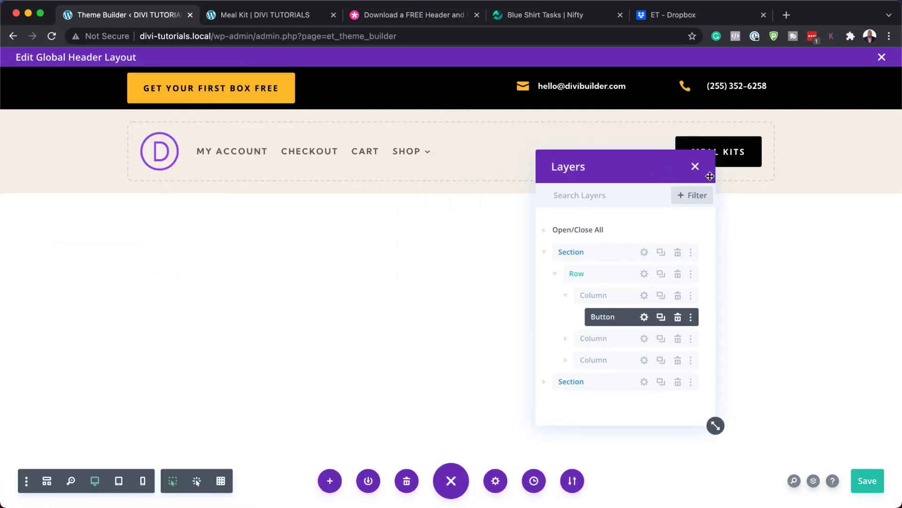
{"action": "left_click", "coordinate": [695, 166]}
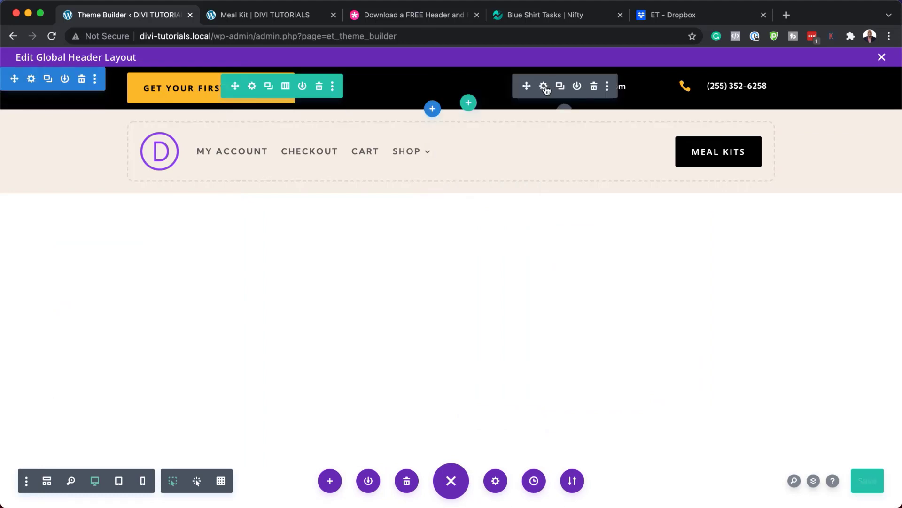
Open the title text design options of the top bar's email blurb and set its title font to Montserrat.
{"action": "left_click", "coordinate": [542, 87]}
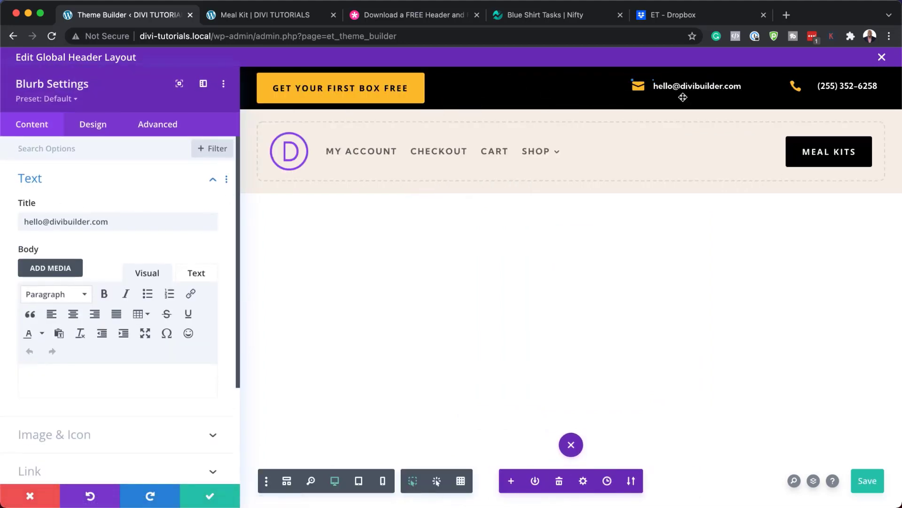
{"action": "left_click", "coordinate": [665, 88]}
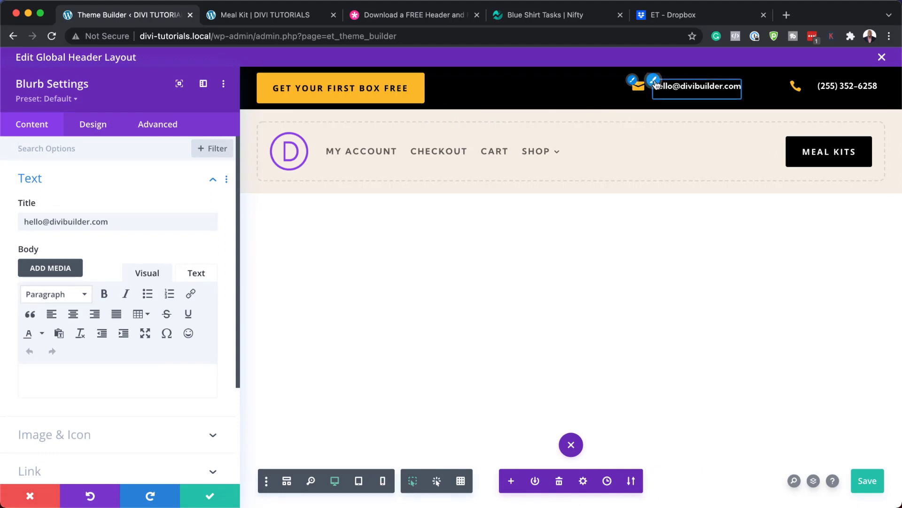
{"action": "left_click", "coordinate": [654, 82]}
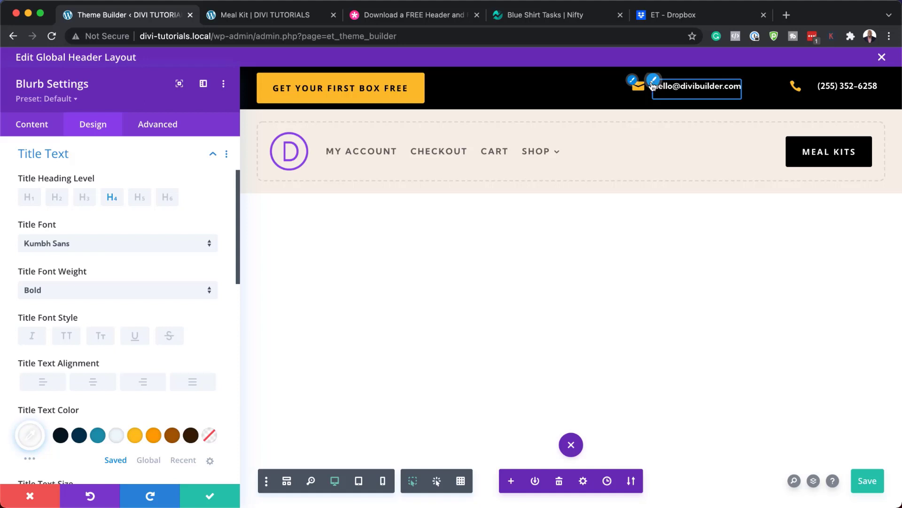
{"action": "left_click", "coordinate": [118, 252]}
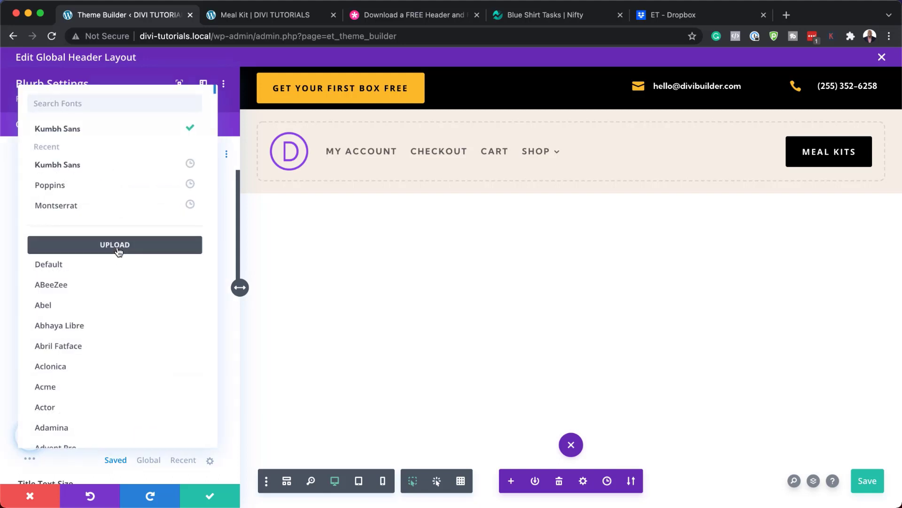
{"action": "left_click", "coordinate": [111, 205]}
{"action": "scroll", "coordinate": [140, 380], "scroll_direction": "down", "scroll_amount": 5}
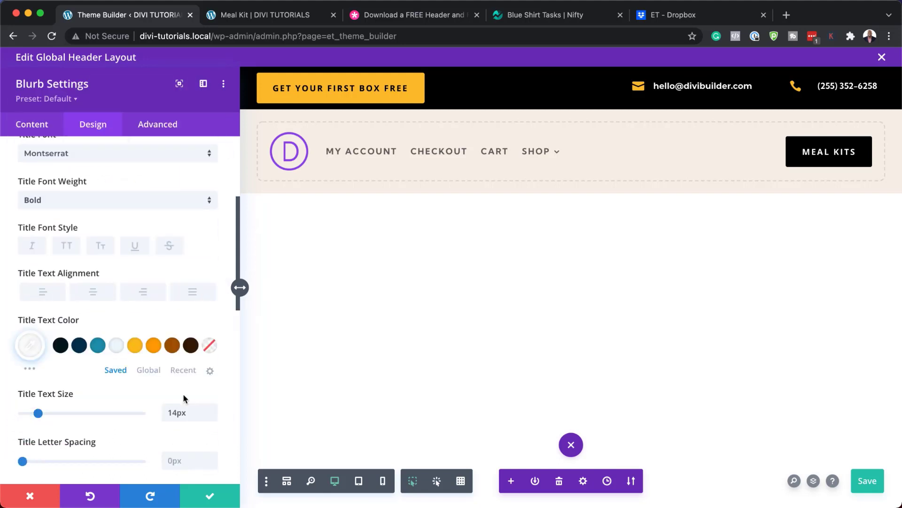
Try a larger title text size for the email blurb, and return it to 14px.
{"action": "left_click", "coordinate": [213, 383]}
{"action": "left_click", "coordinate": [213, 383]}
{"action": "left_click", "coordinate": [213, 389]}
{"action": "left_click", "coordinate": [213, 389]}
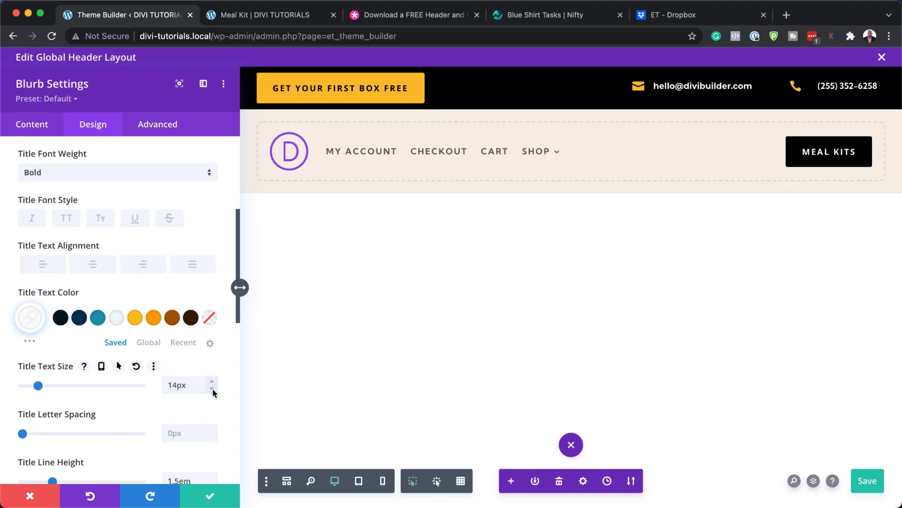
Try a yellow (#ffbf1f) title and teal (#1f91ad), yellow and orange (#fd9e02) icon colors on the email blurb, and discard the changes.
{"action": "left_click", "coordinate": [136, 322]}
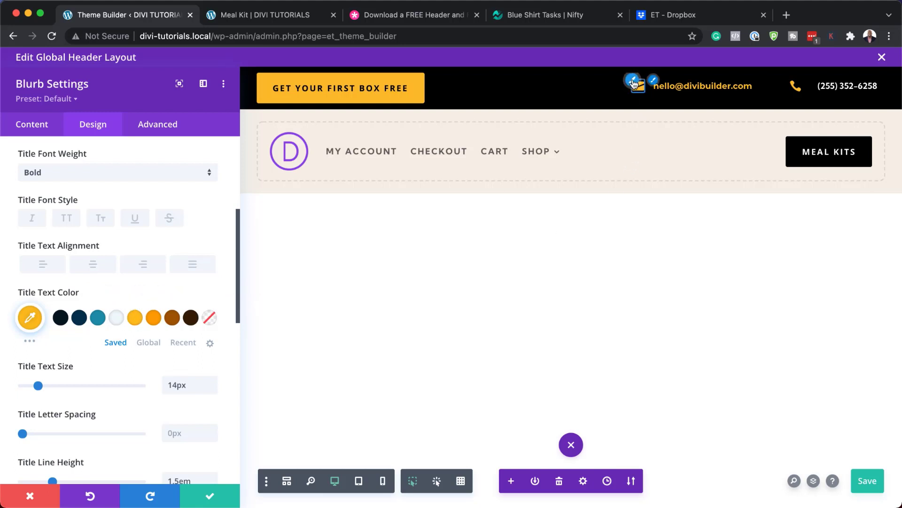
{"action": "left_click", "coordinate": [633, 83]}
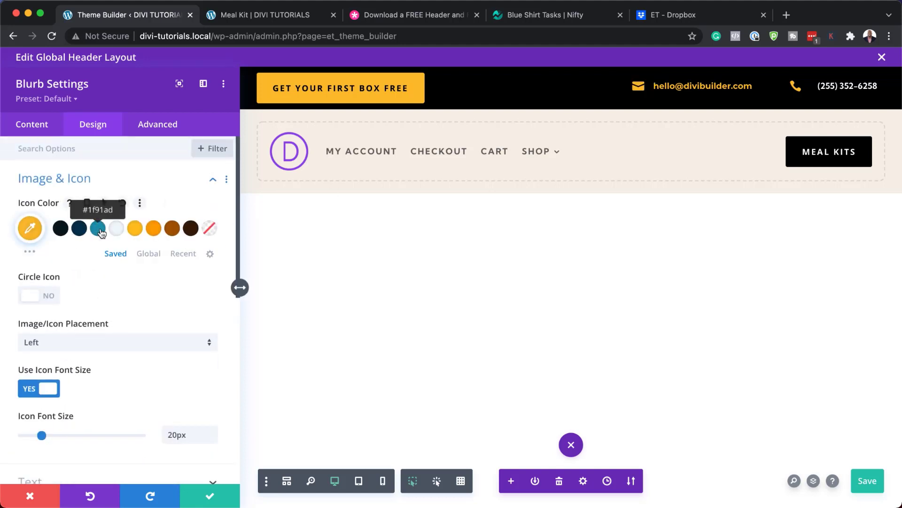
{"action": "left_click", "coordinate": [98, 229]}
{"action": "left_click", "coordinate": [137, 229]}
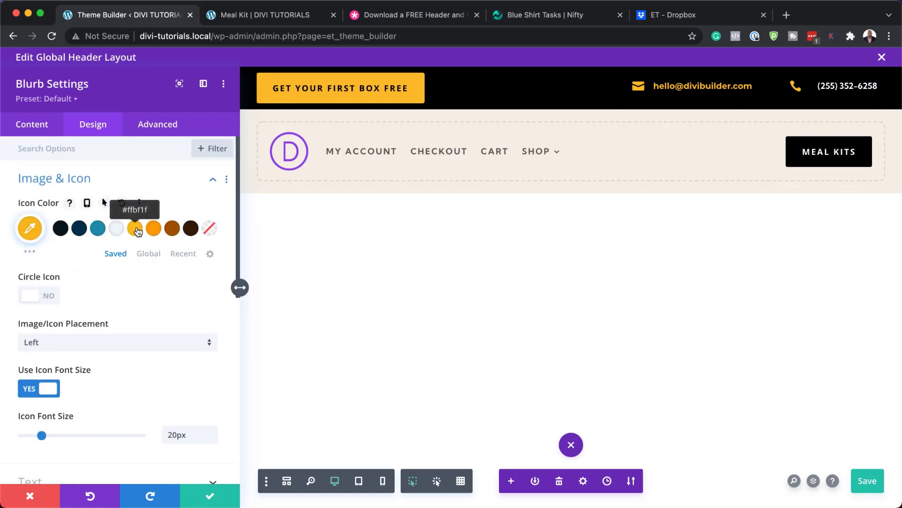
{"action": "left_click", "coordinate": [154, 230]}
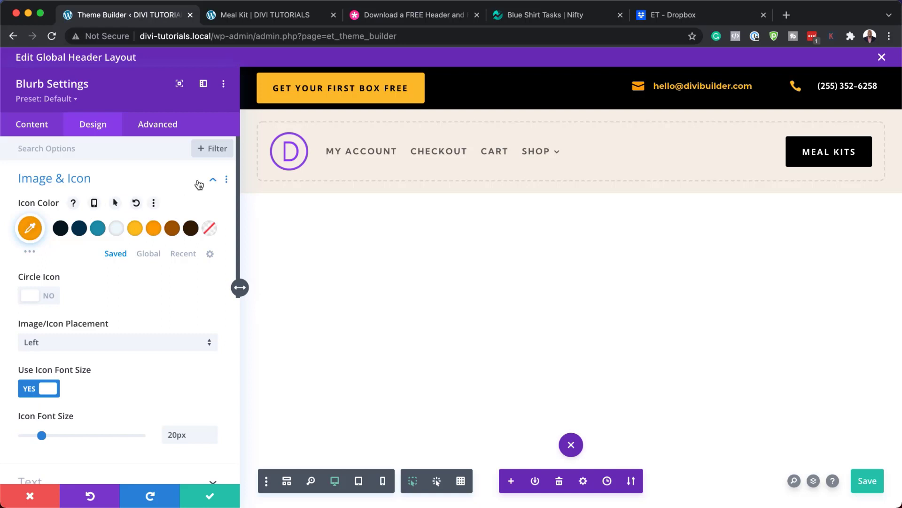
{"action": "left_click", "coordinate": [30, 496]}
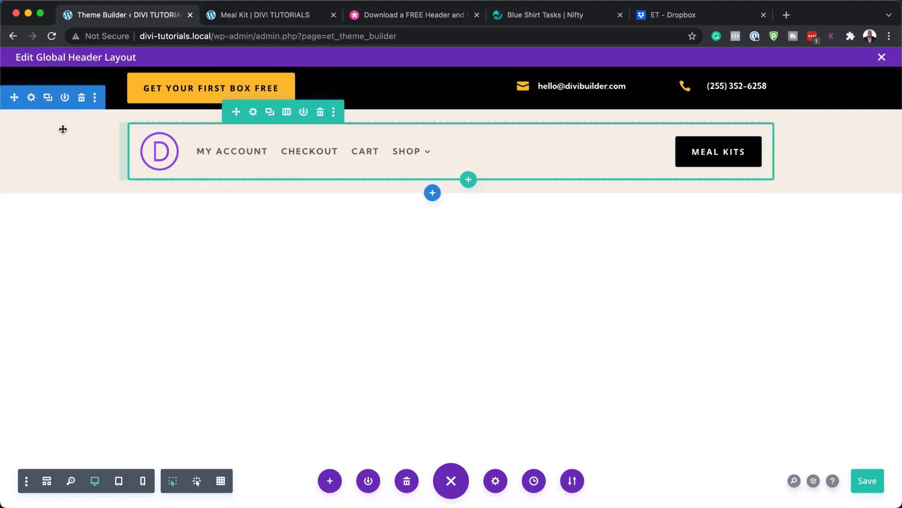
Try orange (#fd9e02) and yellow (#ffbf1f) backgrounds for the header's menu section, and discard the changes.
{"action": "left_click", "coordinate": [31, 98]}
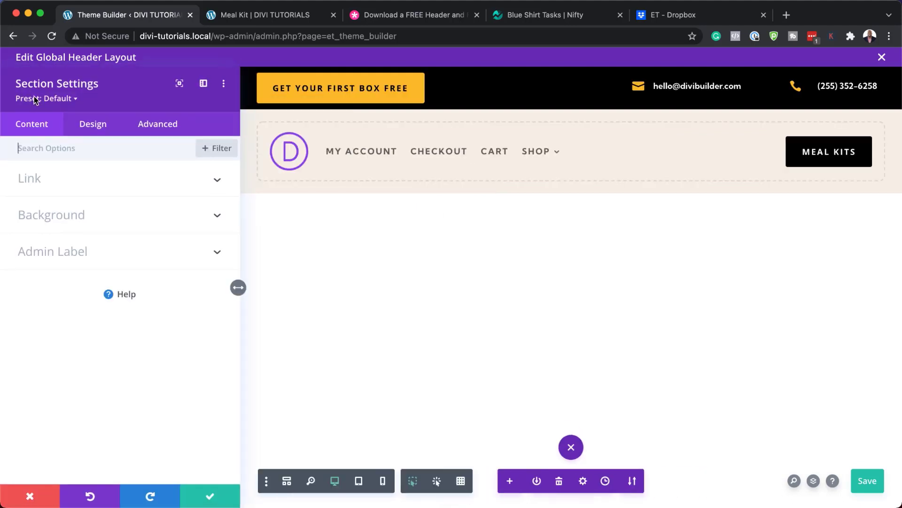
{"action": "left_click", "coordinate": [55, 216]}
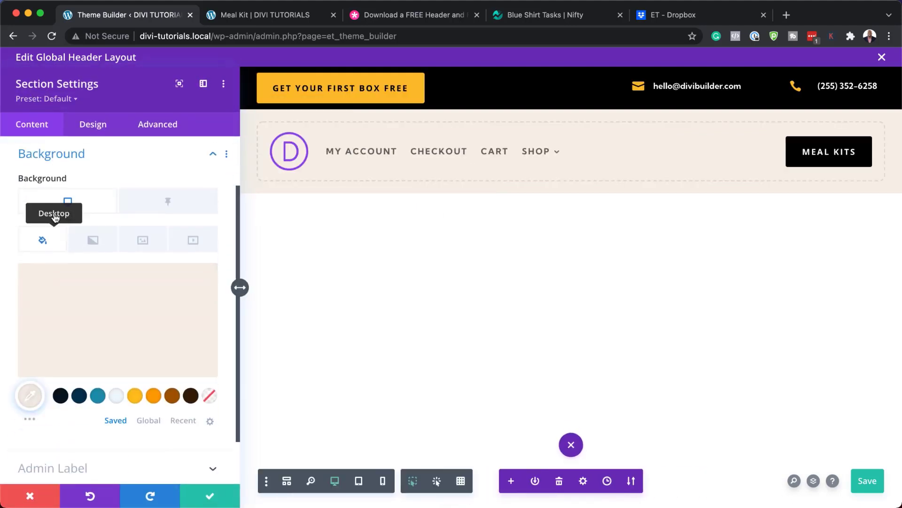
{"action": "left_click", "coordinate": [157, 399]}
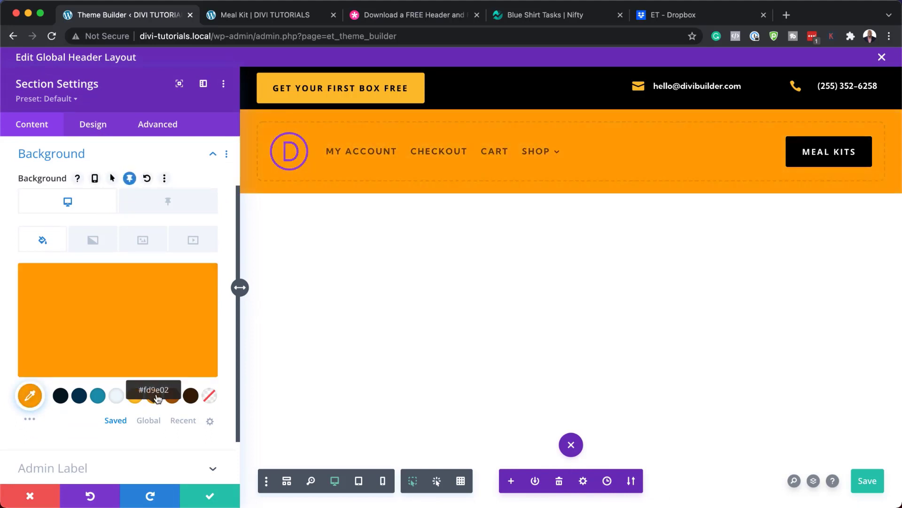
{"action": "left_click", "coordinate": [137, 401]}
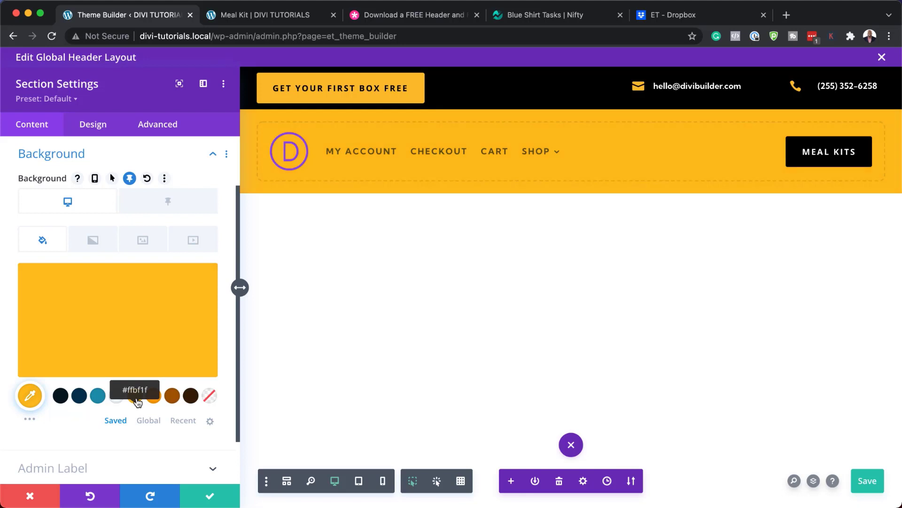
{"action": "left_click", "coordinate": [29, 496]}
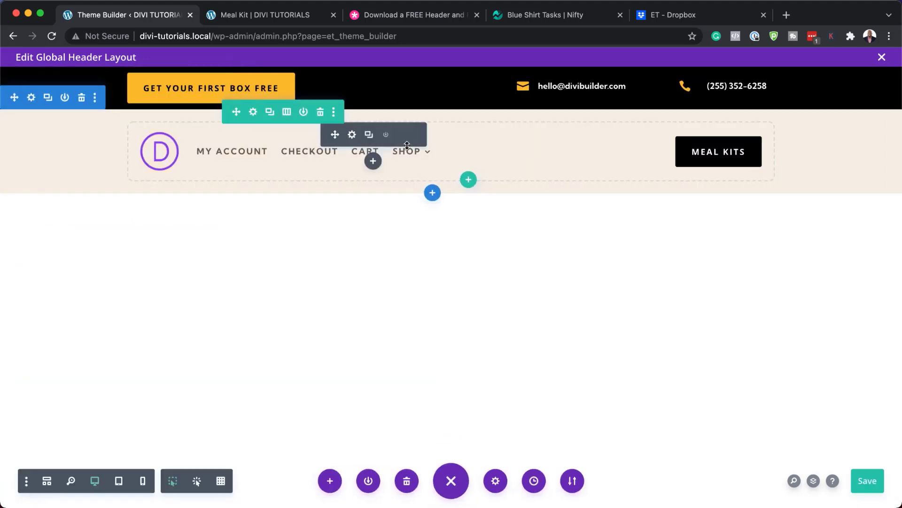
Open the menu module's settings and examine its logo image and the logo design options.
{"action": "left_click", "coordinate": [352, 136]}
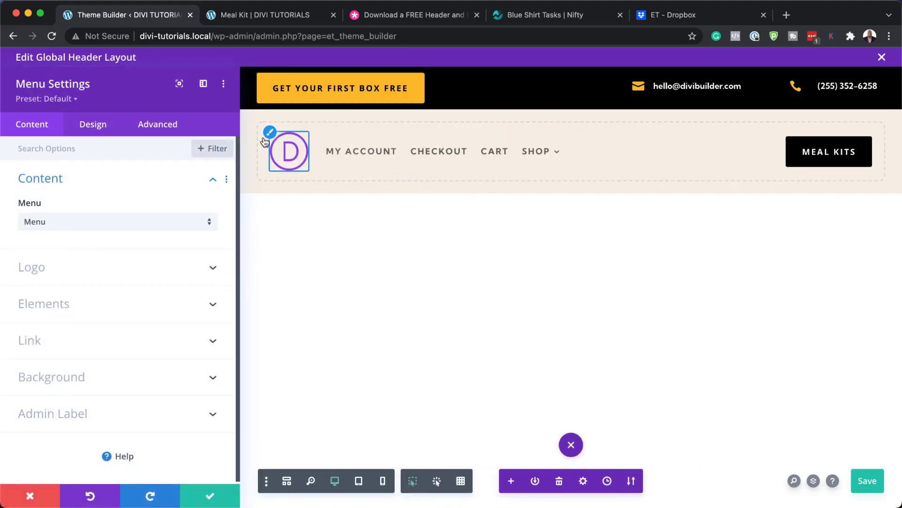
{"action": "left_click", "coordinate": [106, 273]}
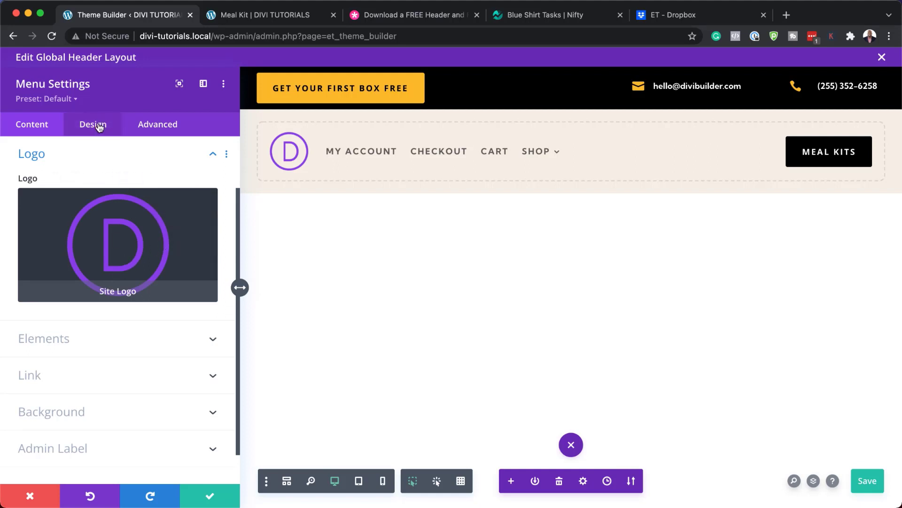
{"action": "mouse_move", "coordinate": [171, 241]}
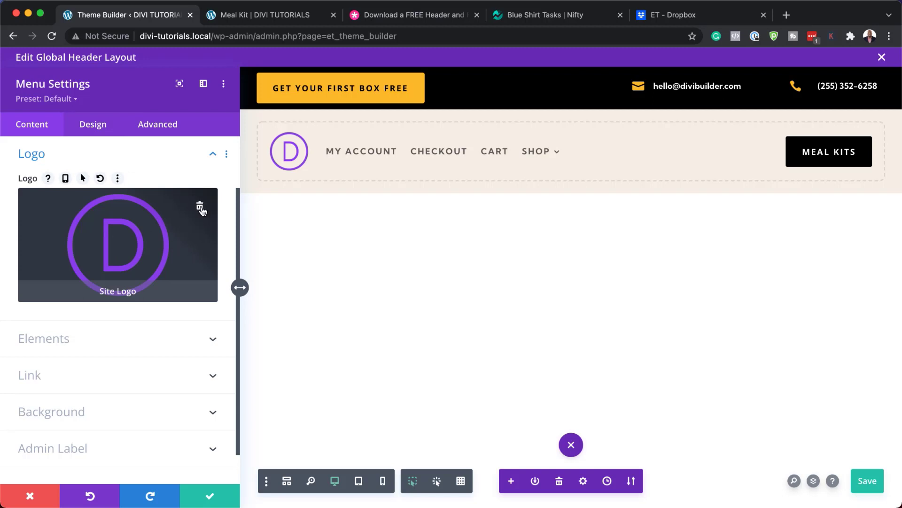
{"action": "left_click", "coordinate": [94, 125]}
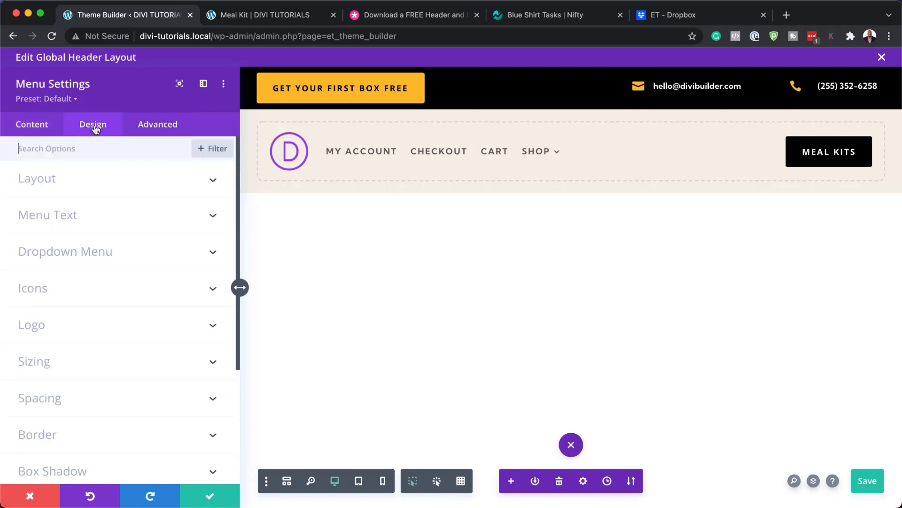
{"action": "left_click", "coordinate": [87, 333]}
{"action": "scroll", "coordinate": [90, 231], "scroll_direction": "up", "scroll_amount": 4}
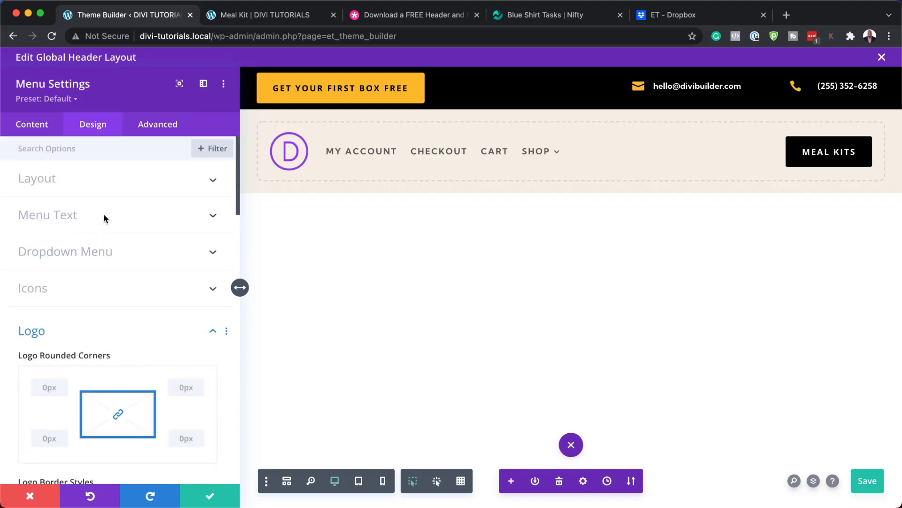
{"action": "scroll", "coordinate": [160, 264], "scroll_direction": "down", "scroll_amount": 6}
{"action": "scroll", "coordinate": [159, 261], "scroll_direction": "down", "scroll_amount": 10}
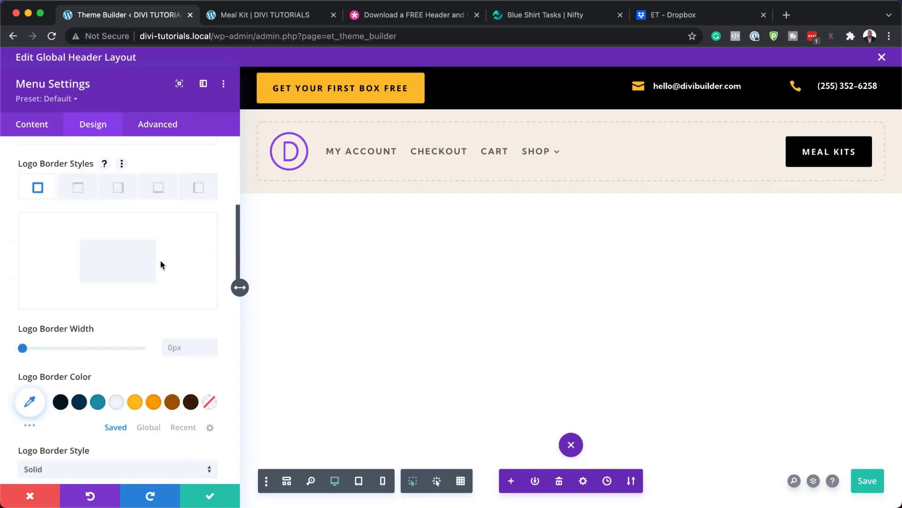
{"action": "scroll", "coordinate": [161, 261], "scroll_direction": "down", "scroll_amount": 9}
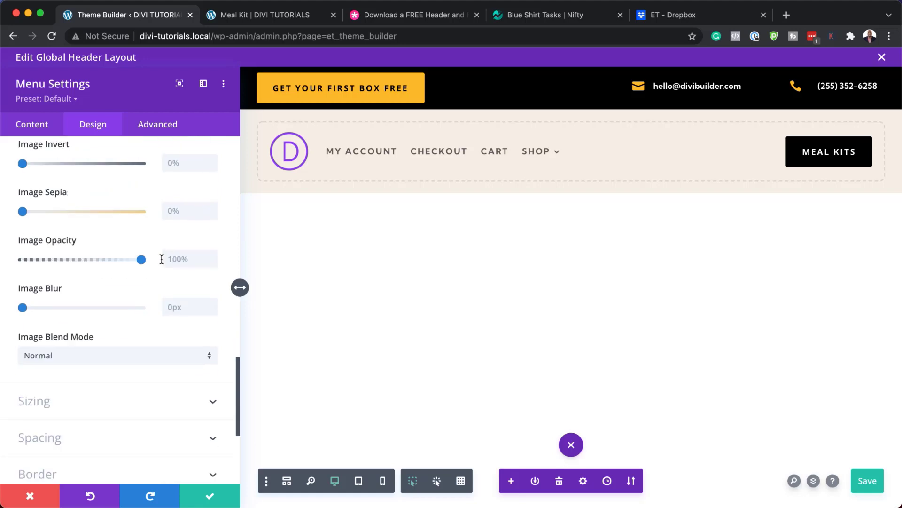
Try a logo max width of 40px in the menu module's sizing options.
{"action": "left_click", "coordinate": [75, 258]}
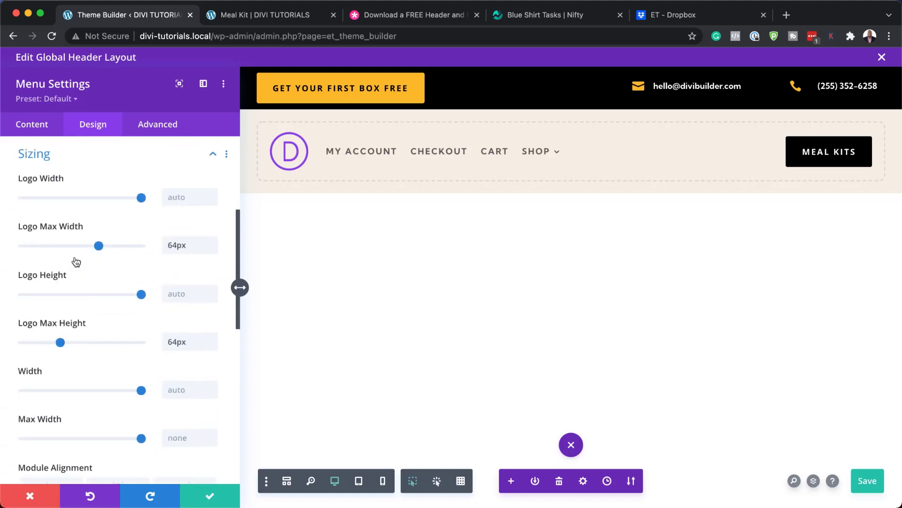
{"action": "mouse_move", "coordinate": [40, 183]}
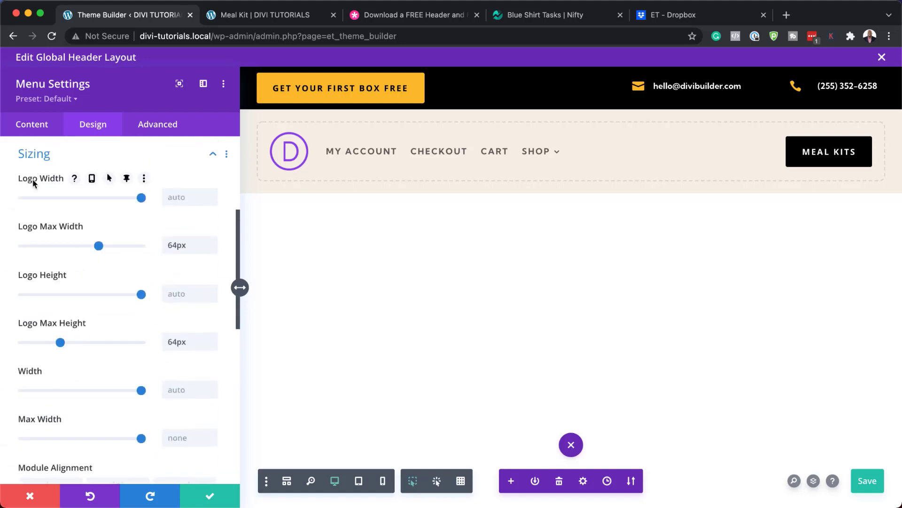
{"action": "left_click_drag", "start_coordinate": [98, 246], "coordinate": [70, 247]}
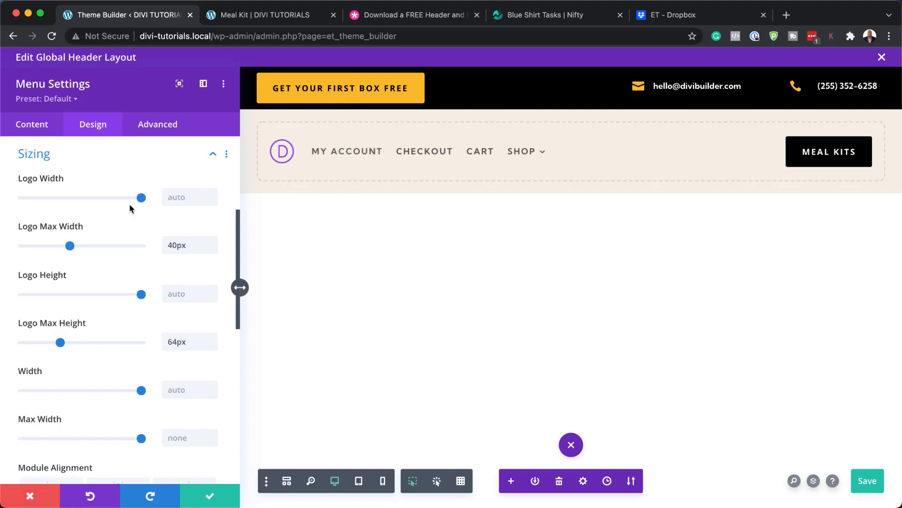
Try brown (#a35700) as the menu's active link color and look through the menu font choices without changing the font.
{"action": "scroll", "coordinate": [167, 328], "scroll_direction": "up", "scroll_amount": 5}
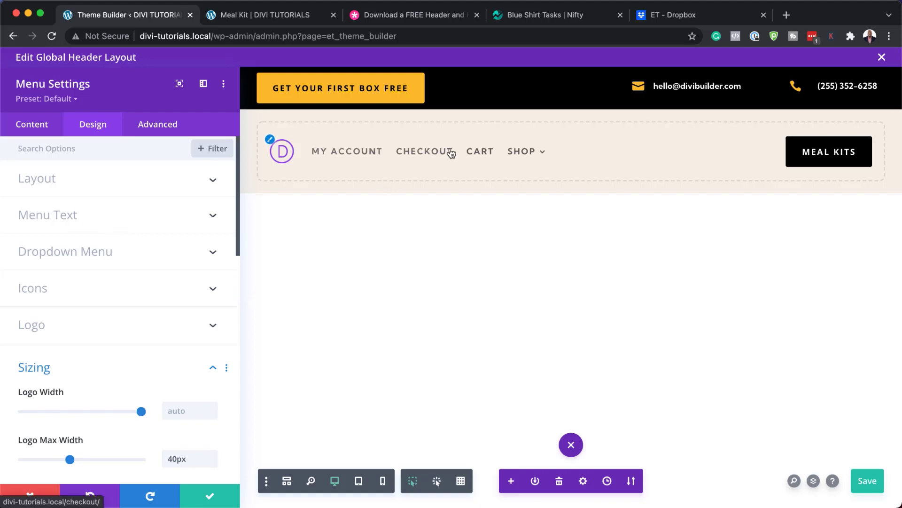
{"action": "left_click", "coordinate": [68, 217]}
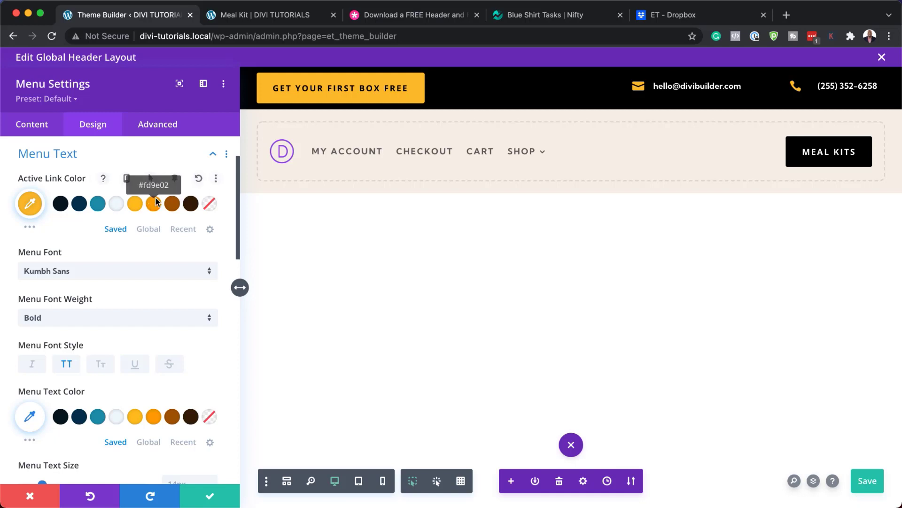
{"action": "left_click", "coordinate": [174, 205]}
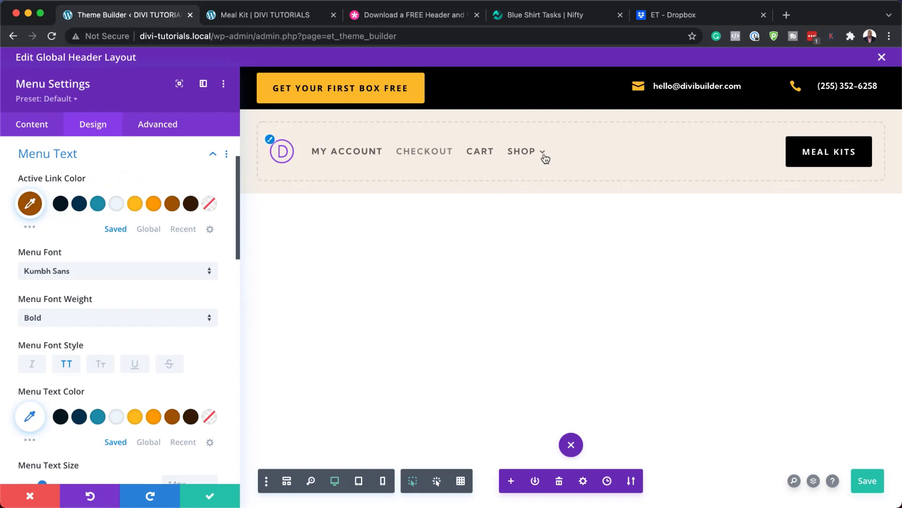
{"action": "left_click", "coordinate": [128, 277]}
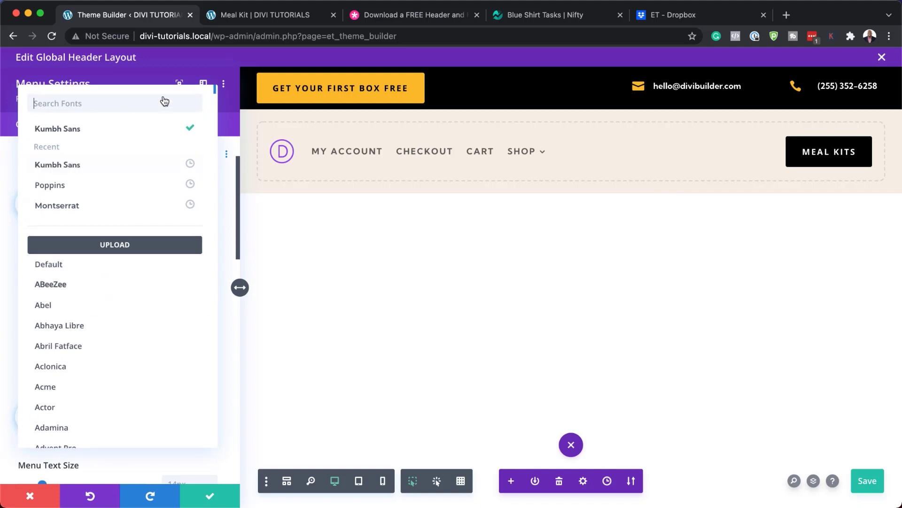
{"action": "left_click", "coordinate": [156, 67]}
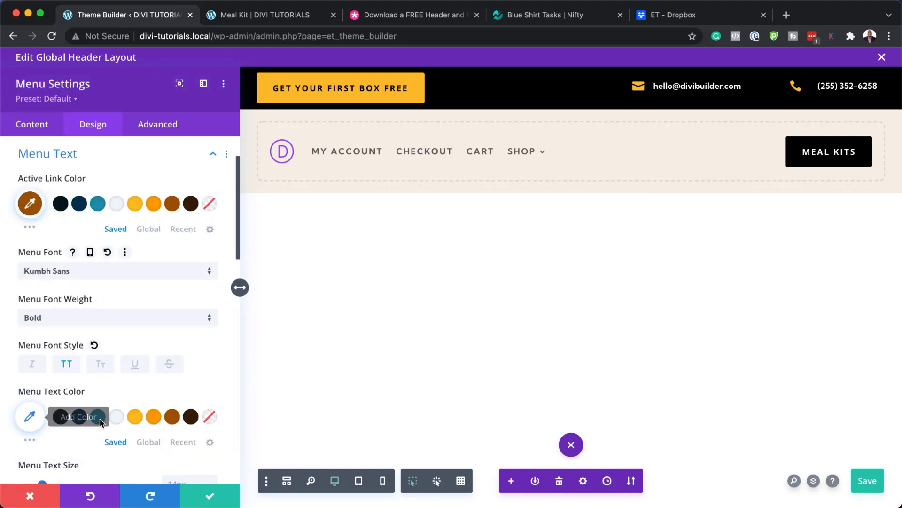
Try brown (#a35700), teal and dark blue (#02344f) menu text colors, and return to brown.
{"action": "scroll", "coordinate": [122, 428], "scroll_direction": "down", "scroll_amount": 1}
{"action": "scroll", "coordinate": [122, 428], "scroll_direction": "down", "scroll_amount": 2}
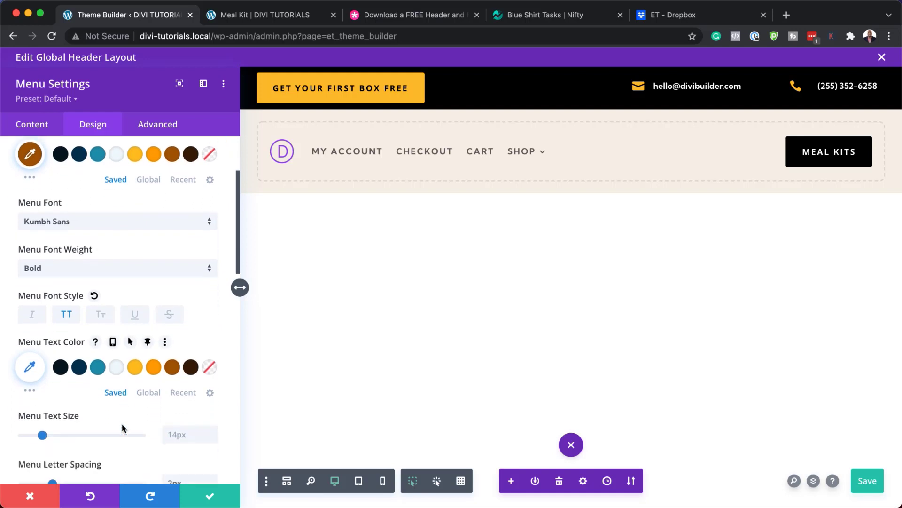
{"action": "left_click", "coordinate": [173, 371]}
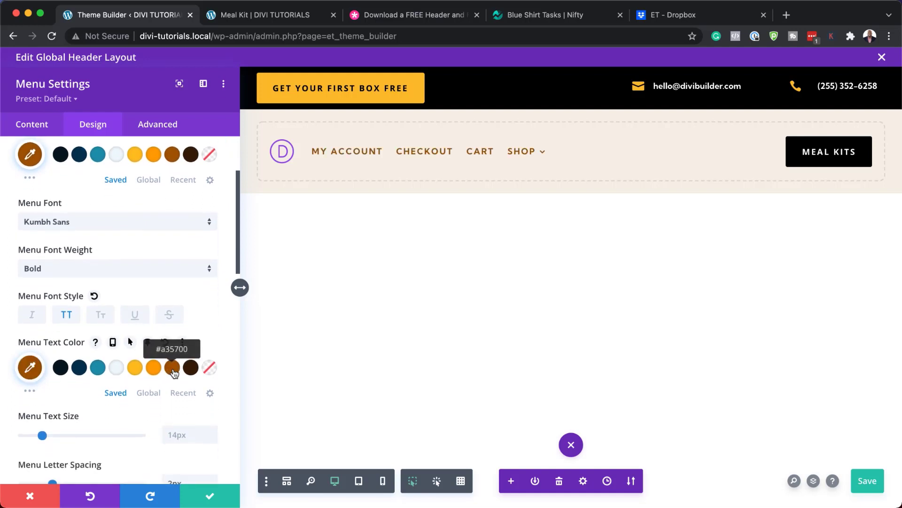
{"action": "left_click", "coordinate": [99, 369]}
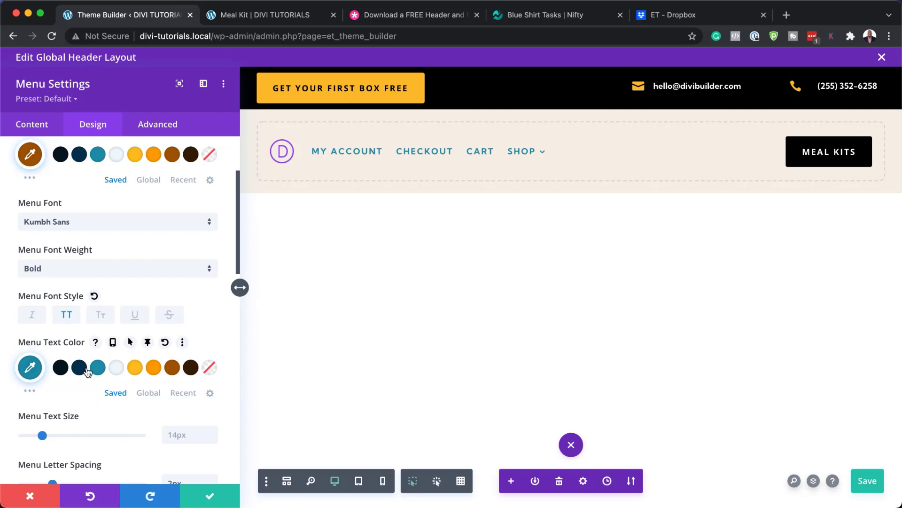
{"action": "left_click", "coordinate": [80, 368]}
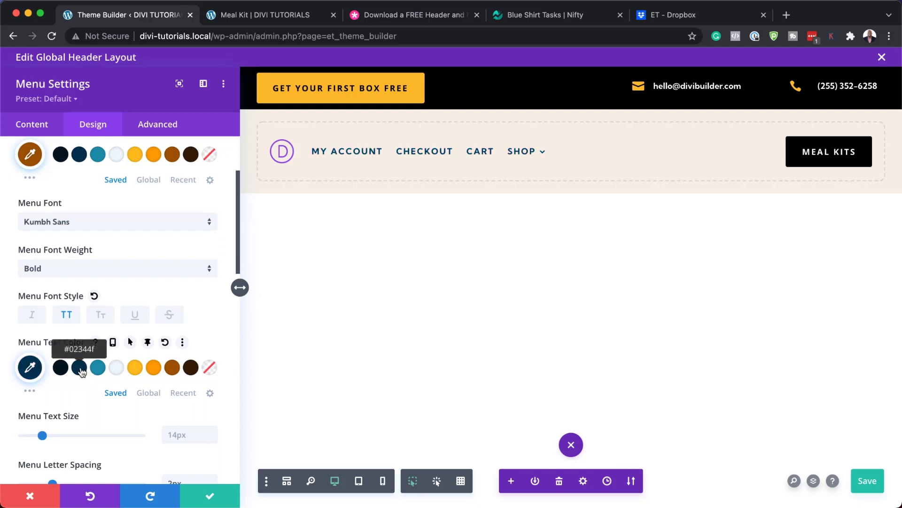
{"action": "left_click", "coordinate": [172, 367]}
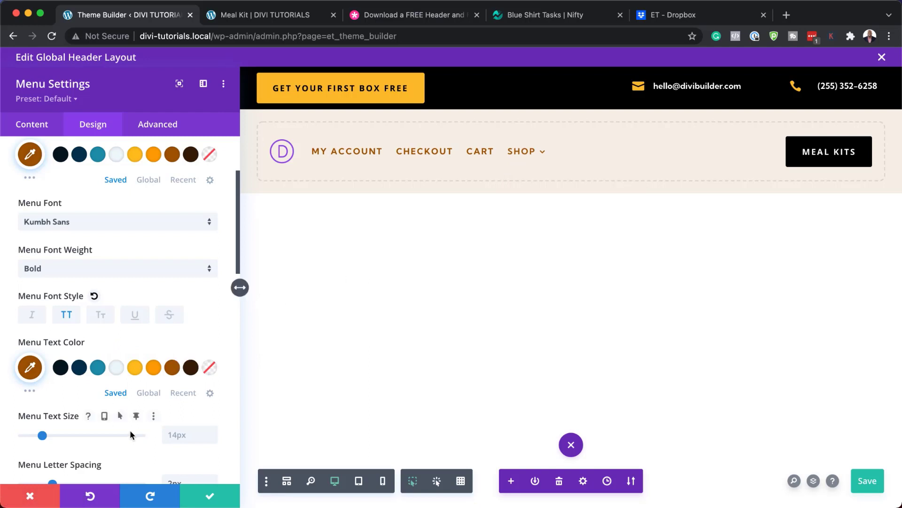
Try a 15px menu text size, toggle the menu's uppercase style off and on, and discard all menu module changes.
{"action": "scroll", "coordinate": [131, 428], "scroll_direction": "down", "scroll_amount": 5}
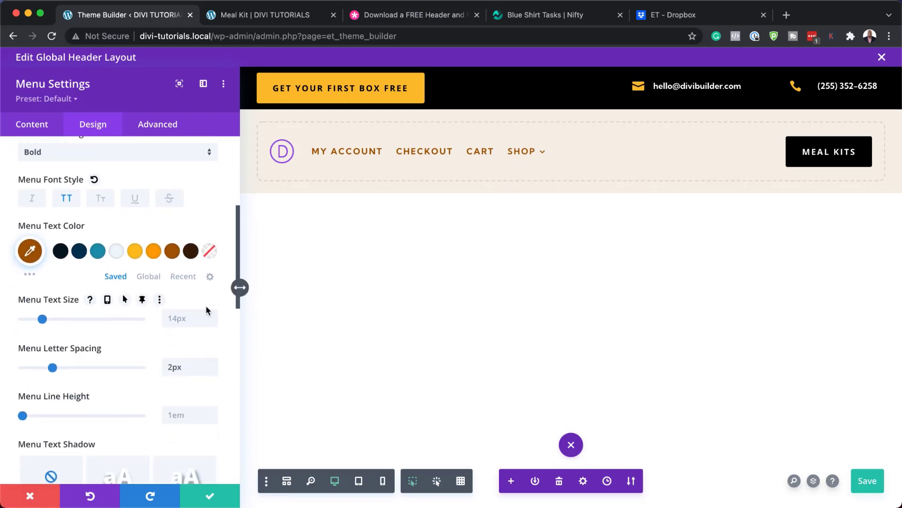
{"action": "left_click", "coordinate": [213, 317]}
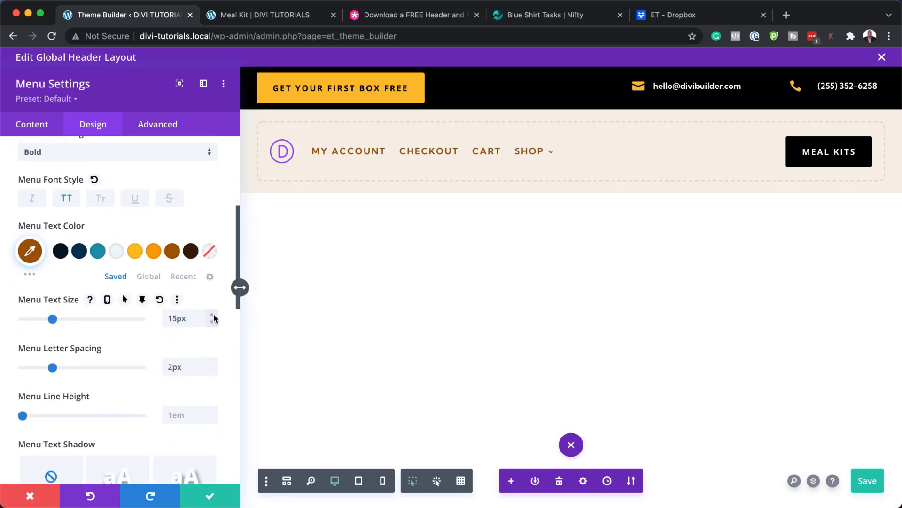
{"action": "left_click", "coordinate": [66, 201]}
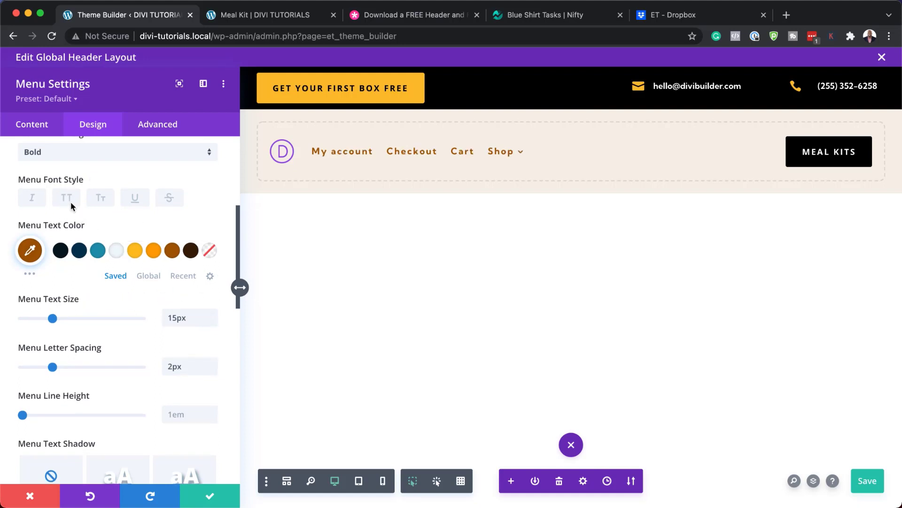
{"action": "left_click", "coordinate": [65, 202]}
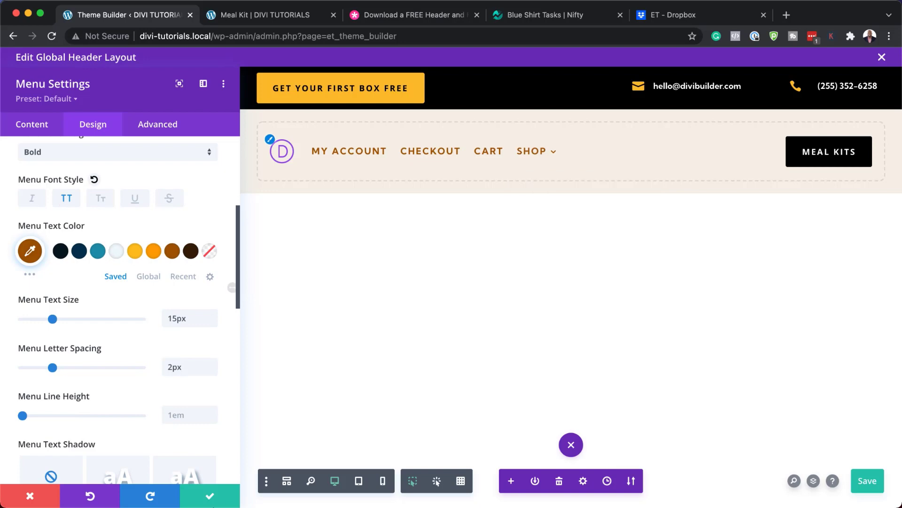
{"action": "left_click", "coordinate": [22, 497]}
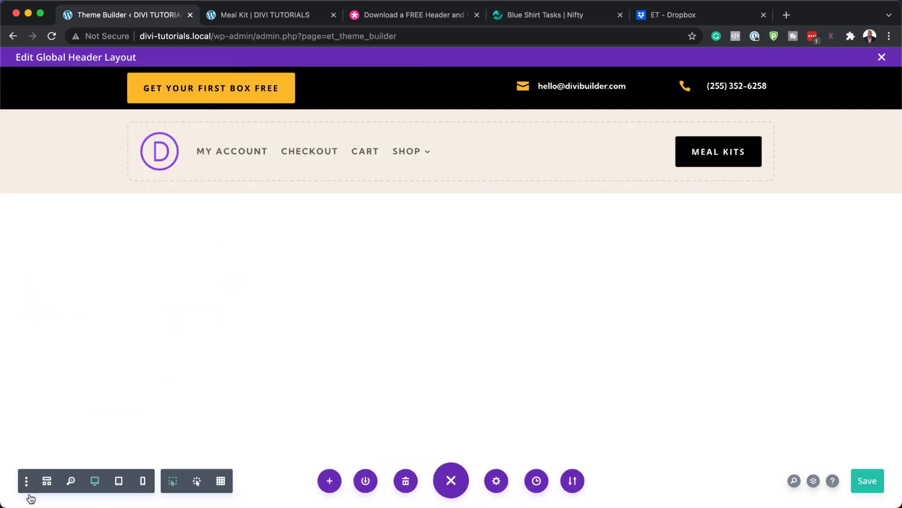
Look at the settings of the header's Meal Kits button and close them without changes.
{"action": "mouse_move", "coordinate": [705, 148]}
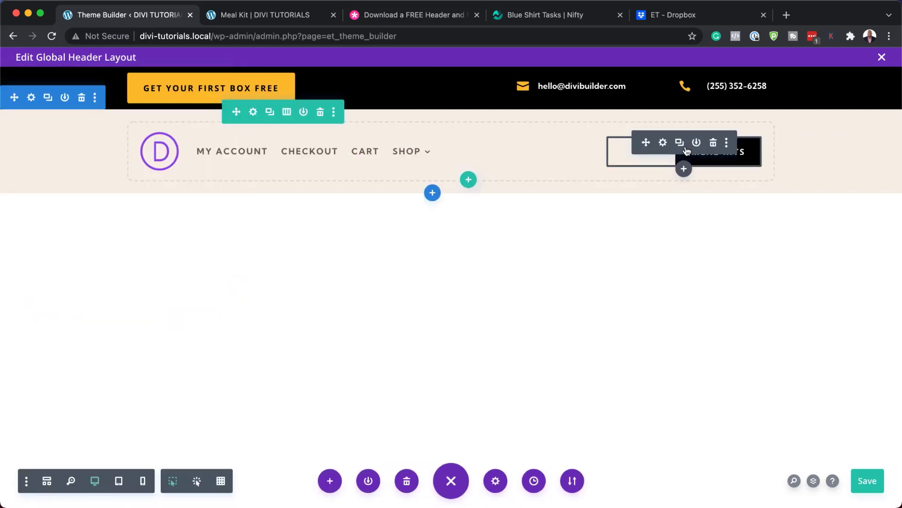
{"action": "left_click", "coordinate": [663, 142]}
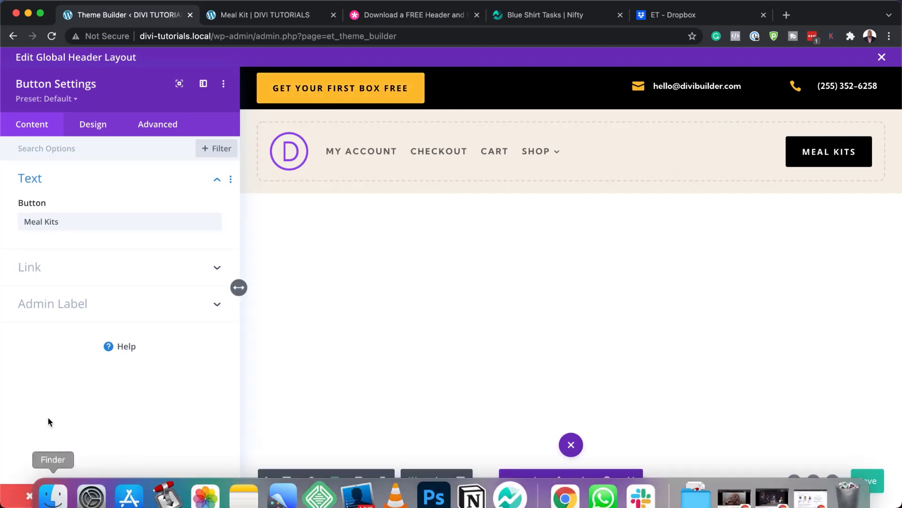
{"action": "left_click", "coordinate": [29, 497]}
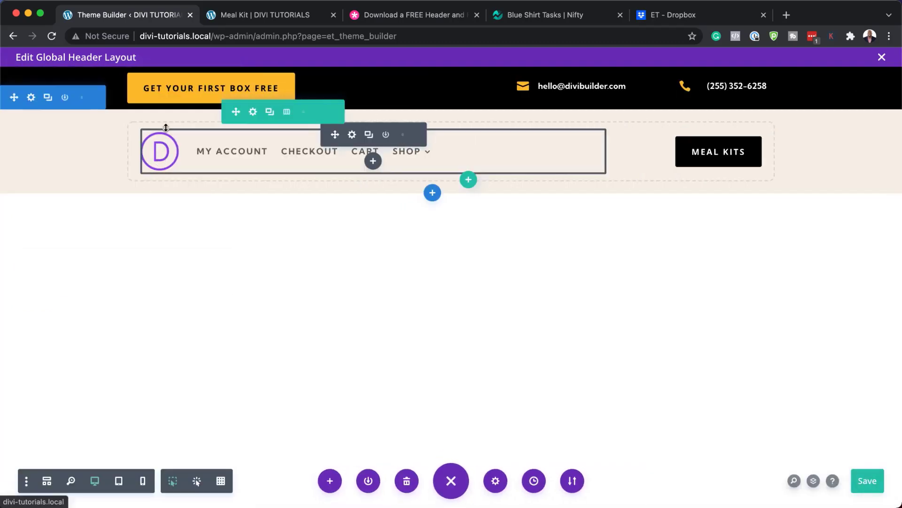
Try 4px rounded corners on the border of the header's menu row.
{"action": "left_click", "coordinate": [254, 112]}
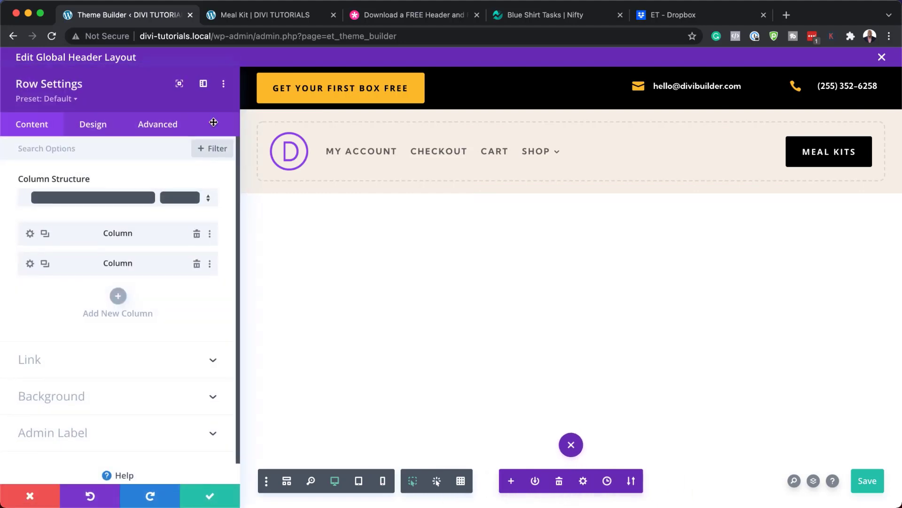
{"action": "left_click", "coordinate": [99, 127]}
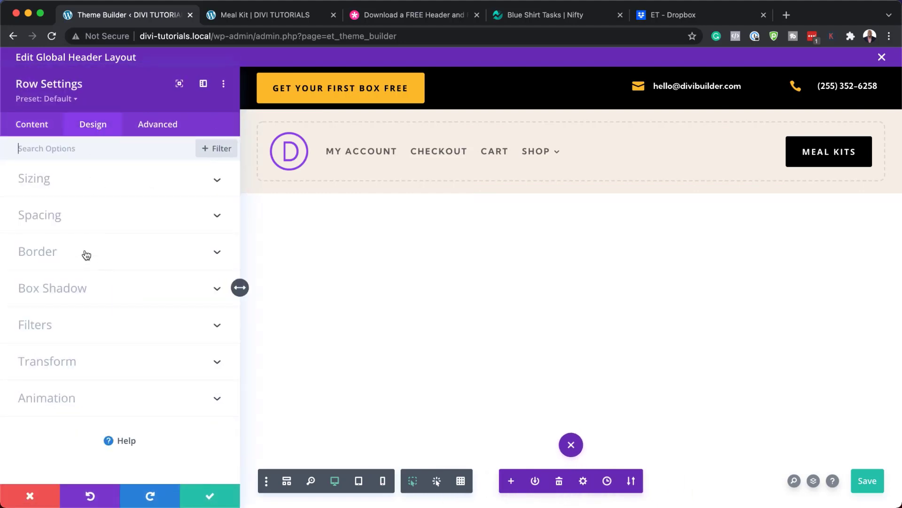
{"action": "left_click", "coordinate": [84, 253]}
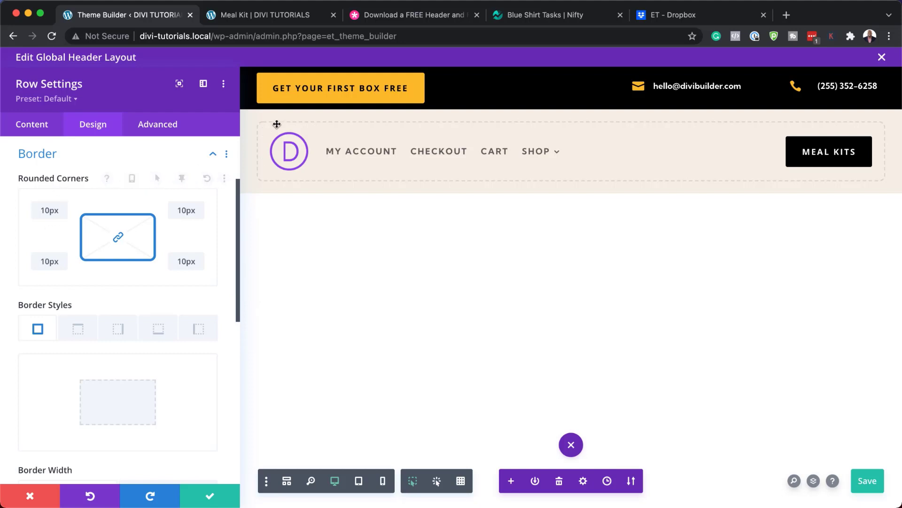
{"action": "left_click", "coordinate": [199, 266]}
{"action": "left_click", "coordinate": [199, 266]}
{"action": "left_click", "coordinate": [199, 267]}
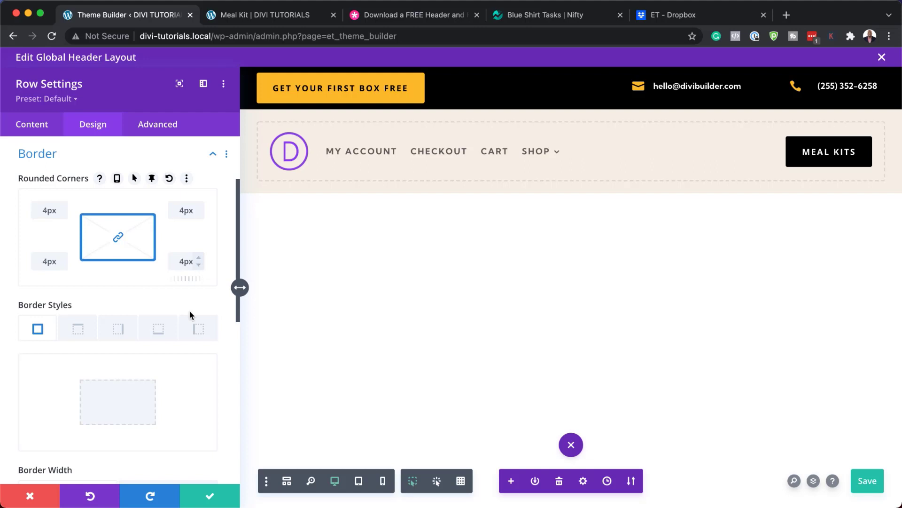
Try a 17px border width on the header's menu row and return it to 2px.
{"action": "scroll", "coordinate": [176, 377], "scroll_direction": "down", "scroll_amount": 3}
{"action": "scroll", "coordinate": [177, 379], "scroll_direction": "down", "scroll_amount": 2}
{"action": "scroll", "coordinate": [134, 411], "scroll_direction": "down", "scroll_amount": 3}
{"action": "scroll", "coordinate": [133, 409], "scroll_direction": "up", "scroll_amount": 4}
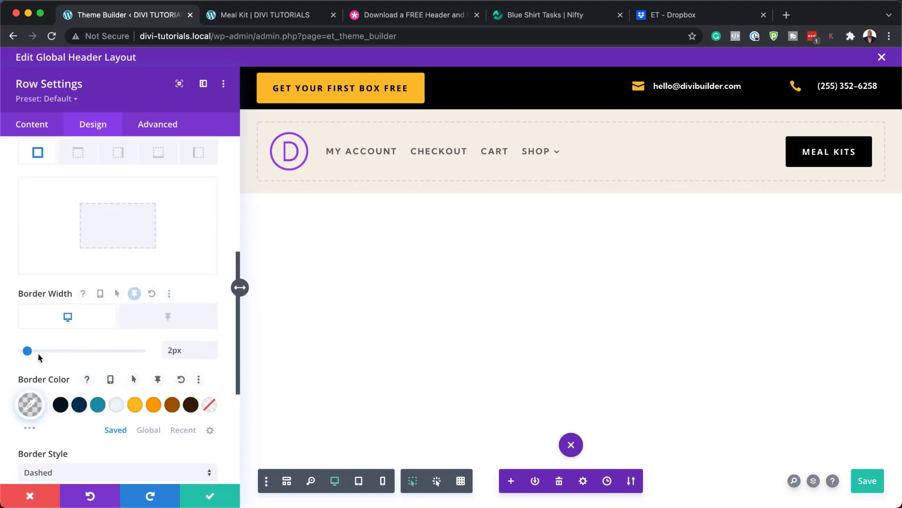
{"action": "left_click", "coordinate": [29, 351]}
{"action": "left_click_drag", "start_coordinate": [32, 353], "coordinate": [64, 350]}
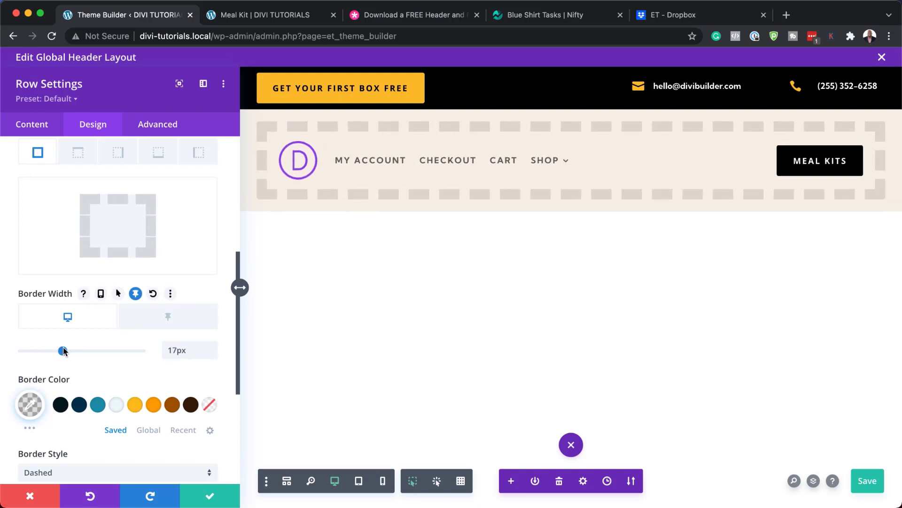
{"action": "left_click_drag", "start_coordinate": [64, 352], "coordinate": [28, 355]}
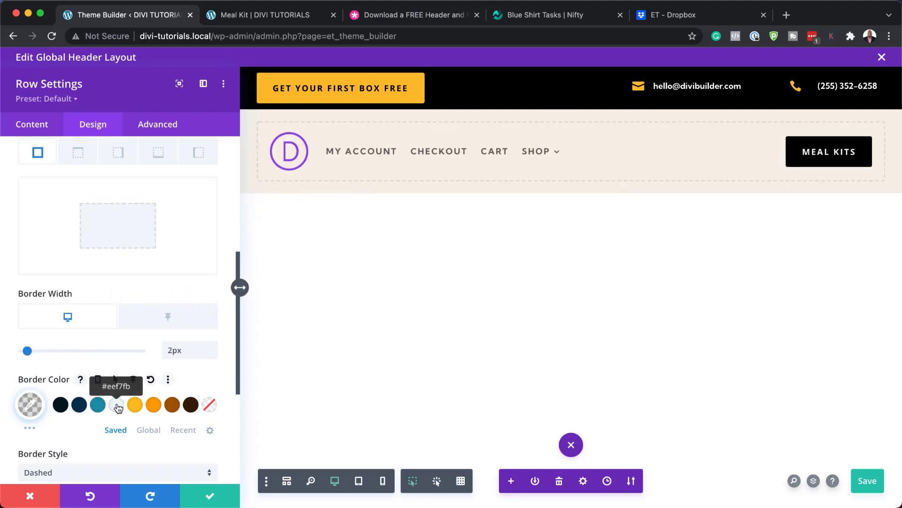
Try yellow and dark brown border colors and a 0px border width on the menu row, and discard all row changes.
{"action": "left_click", "coordinate": [134, 405]}
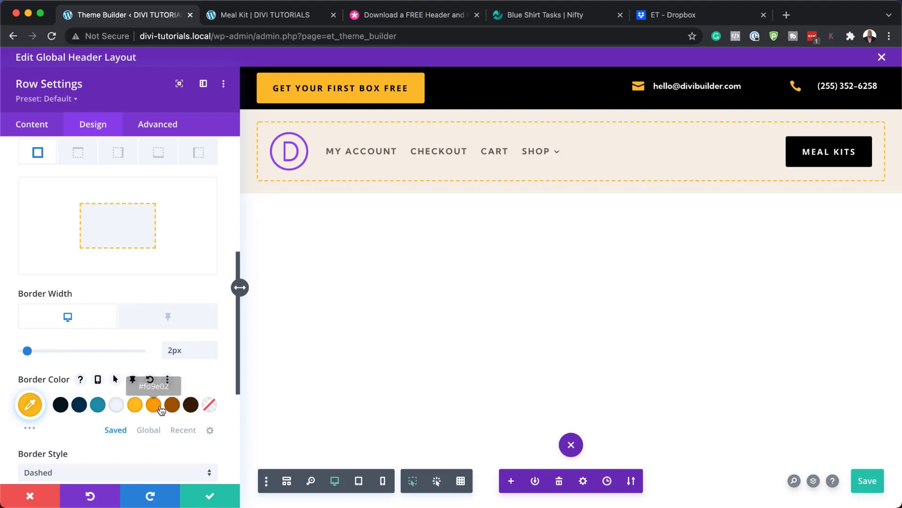
{"action": "left_click", "coordinate": [179, 407]}
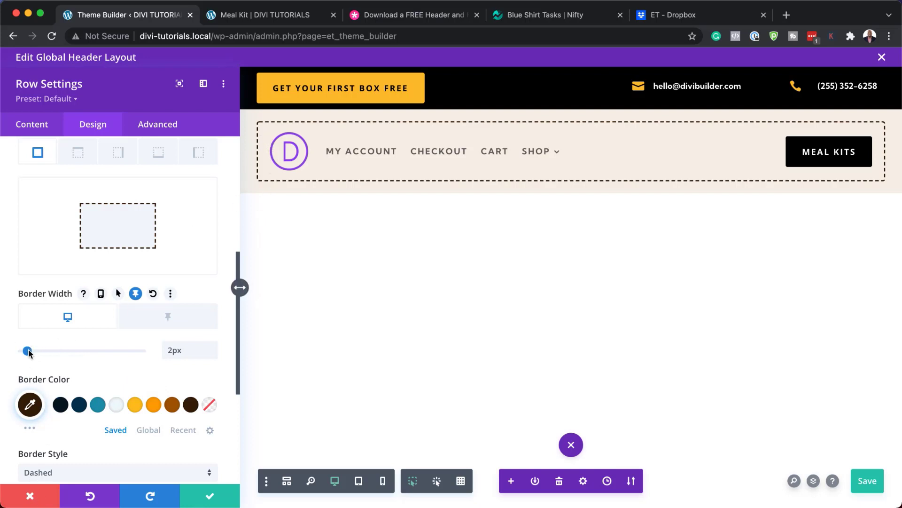
{"action": "left_click_drag", "start_coordinate": [27, 351], "coordinate": [2, 352]}
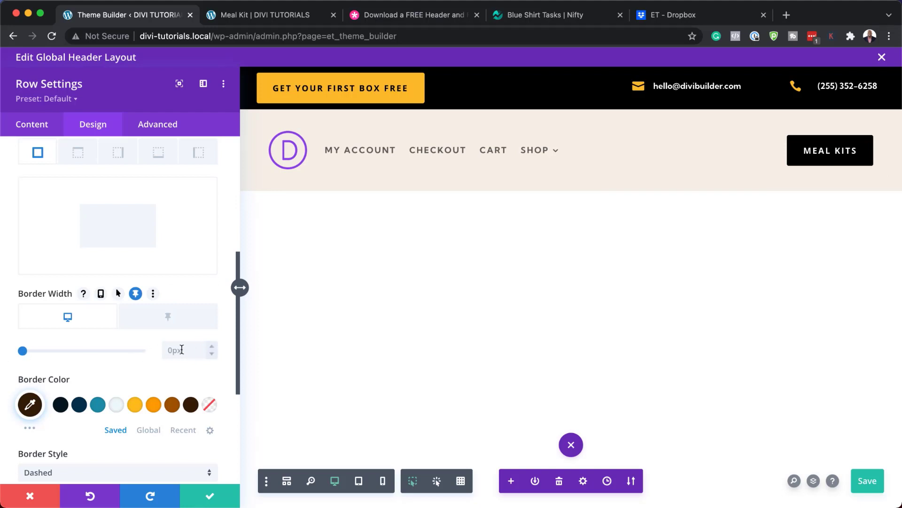
{"action": "left_click", "coordinate": [30, 495]}
Close the global header layout and open the global footer layout for editing.
{"action": "key", "text": "ctrl+s"}
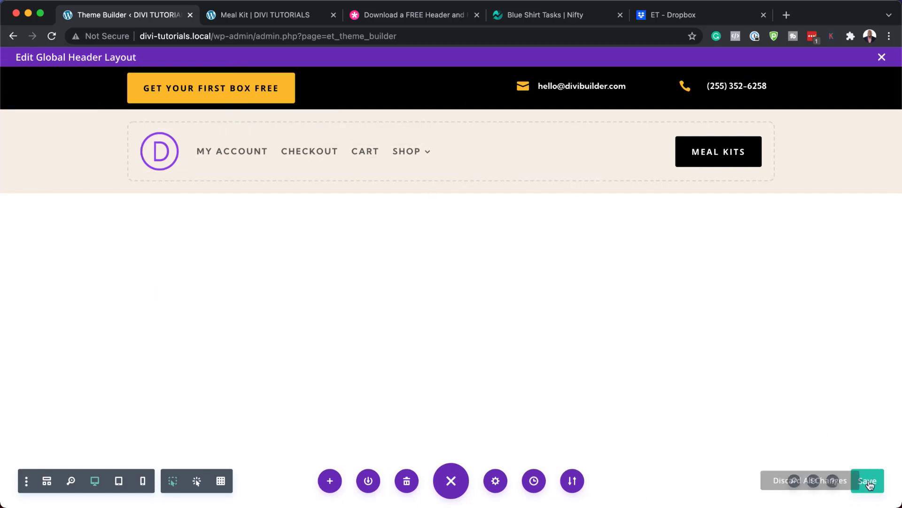
{"action": "left_click", "coordinate": [883, 58]}
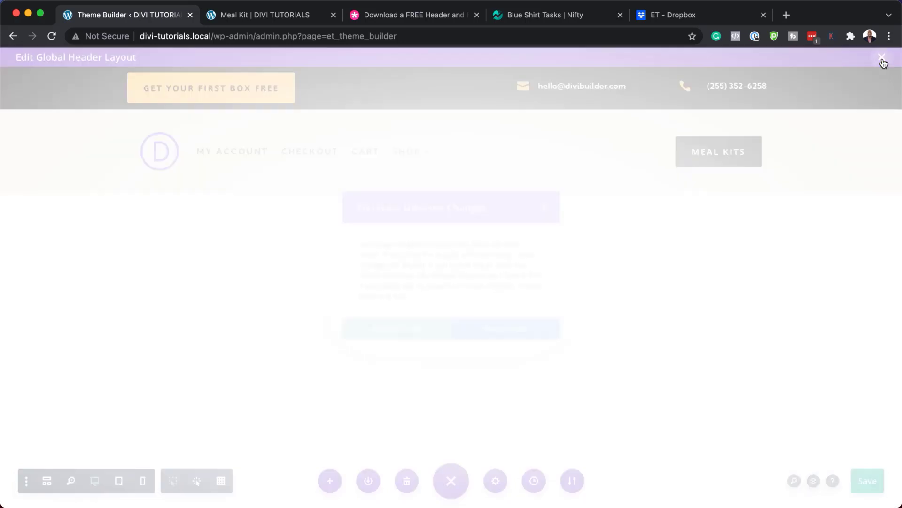
{"action": "left_click", "coordinate": [430, 336]}
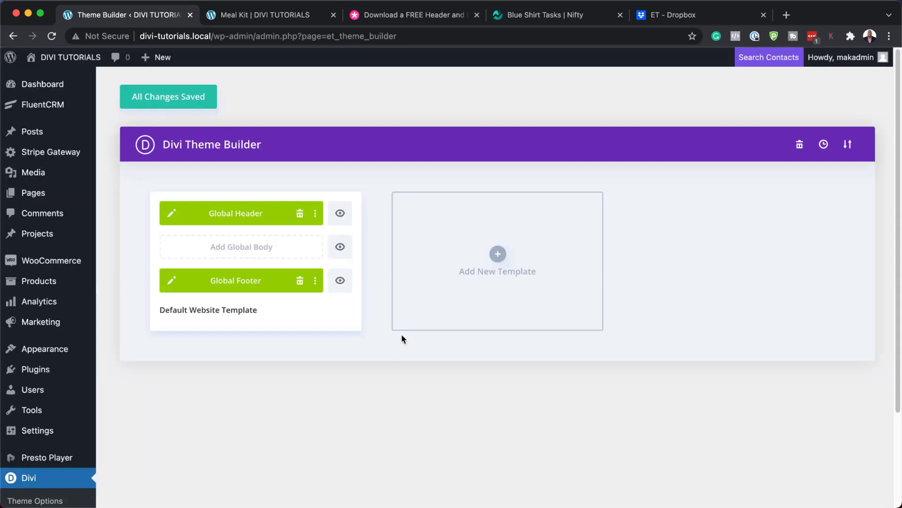
{"action": "left_click", "coordinate": [172, 281]}
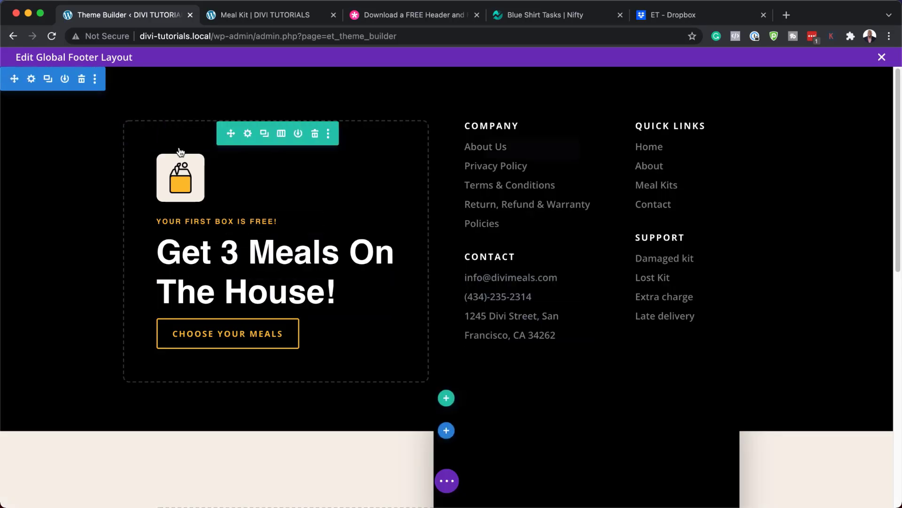
Try teal (#1f91ad) and brown background colors on the footer's top section, and discard the section changes.
{"action": "left_click", "coordinate": [33, 79]}
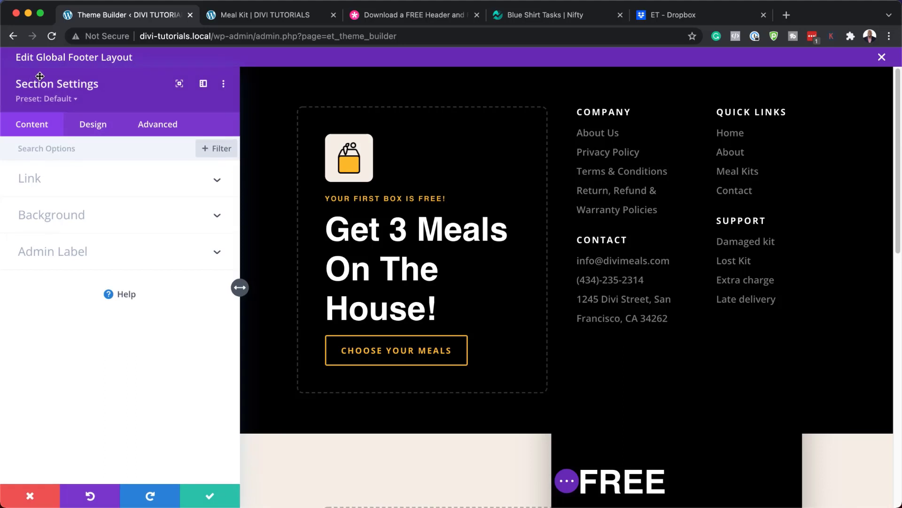
{"action": "left_click", "coordinate": [83, 216]}
{"action": "left_click", "coordinate": [99, 358]}
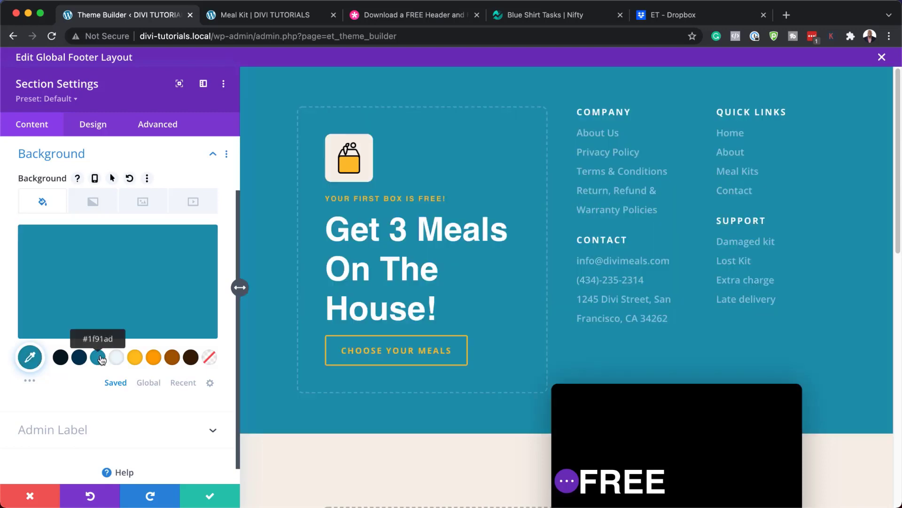
{"action": "left_click", "coordinate": [172, 357]}
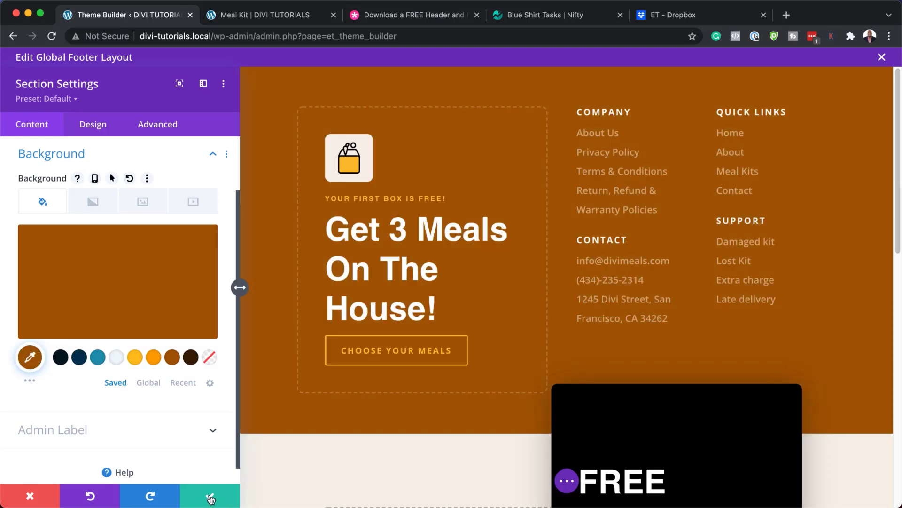
{"action": "left_click", "coordinate": [30, 495]}
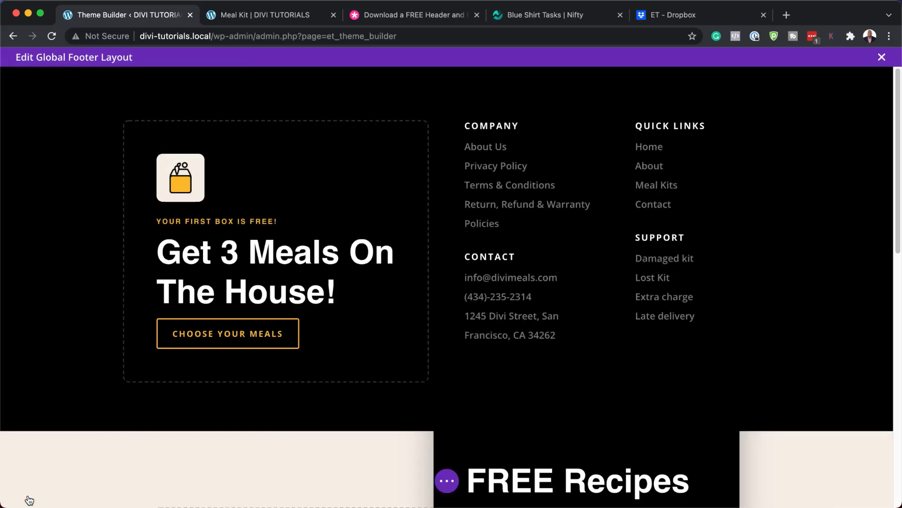
Try a 1px border width on the first column of the footer's top row and return it to 2px.
{"action": "mouse_move", "coordinate": [236, 135]}
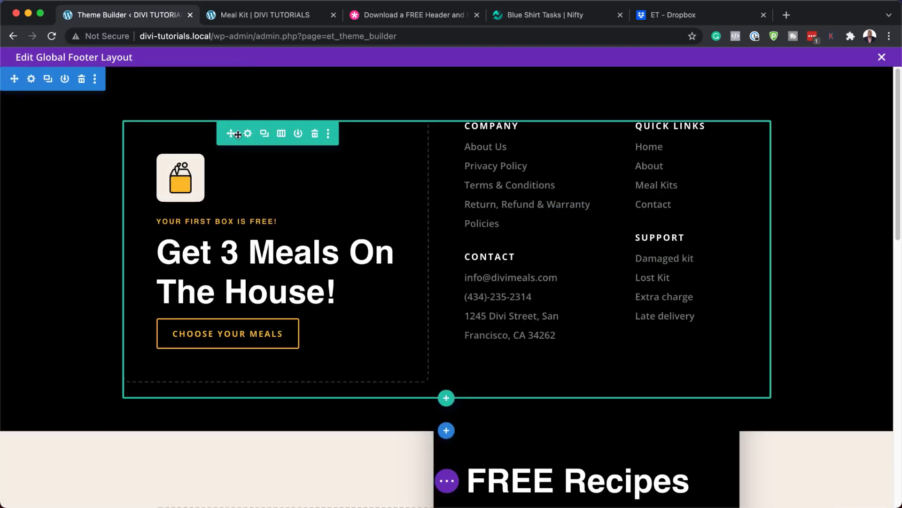
{"action": "left_click", "coordinate": [250, 134]}
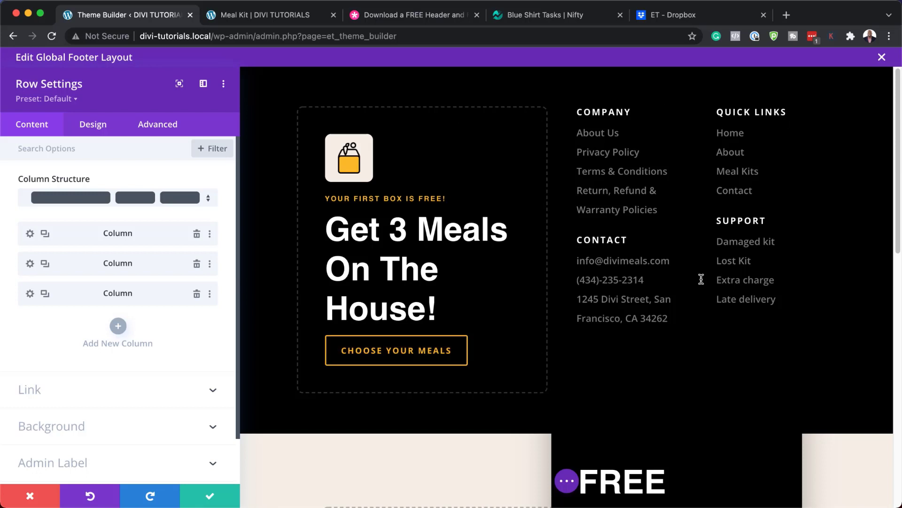
{"action": "left_click", "coordinate": [30, 234]}
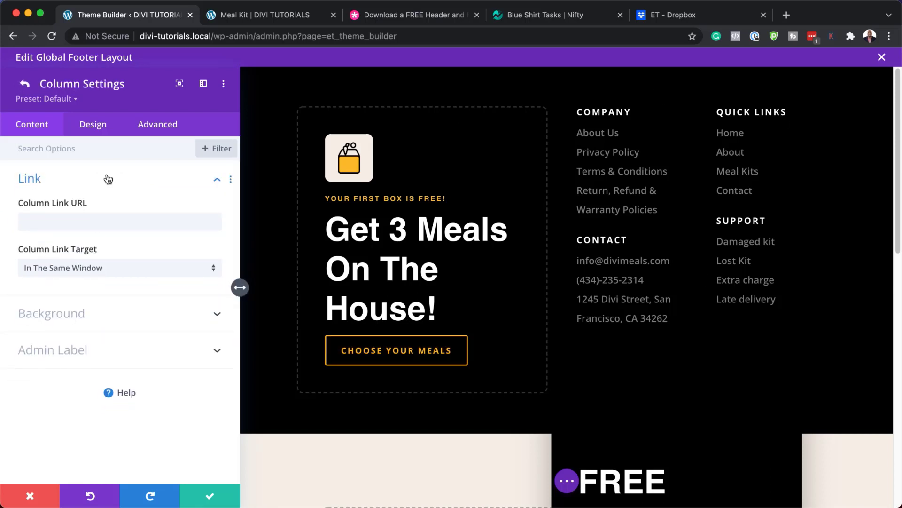
{"action": "left_click", "coordinate": [106, 132]}
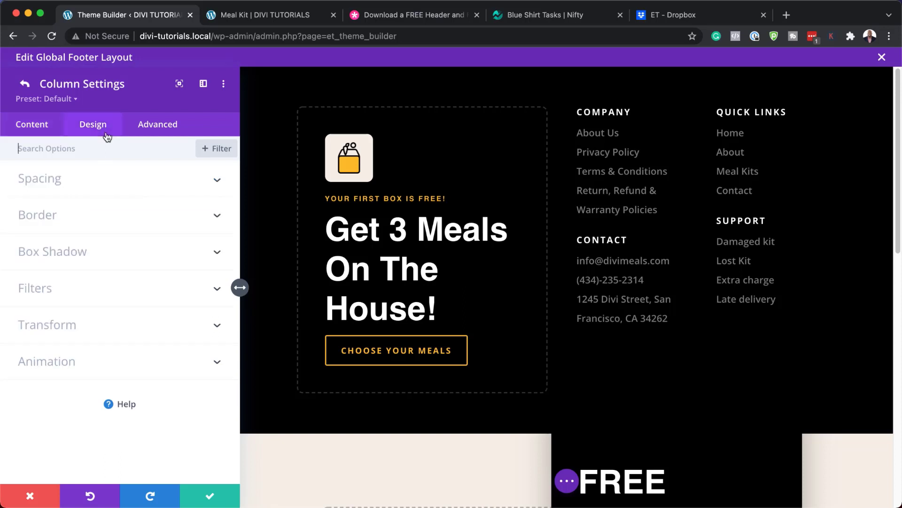
{"action": "left_click", "coordinate": [62, 219]}
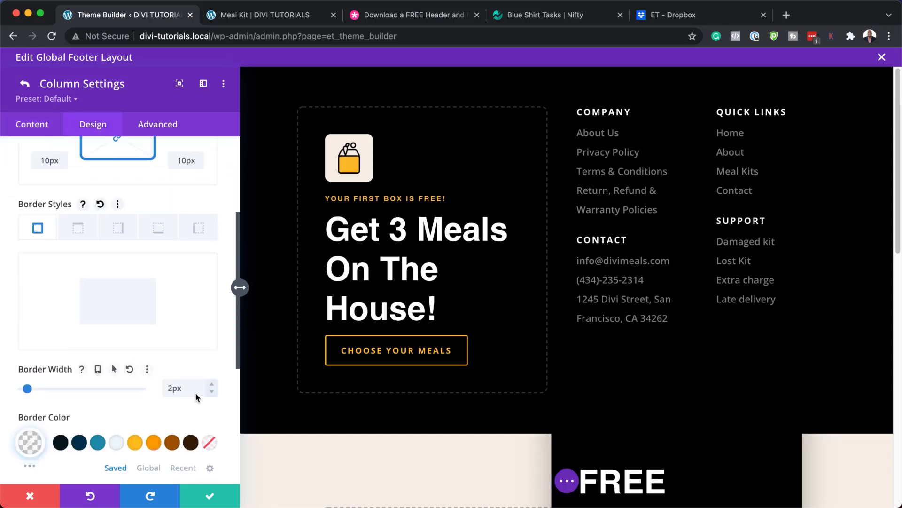
{"action": "mouse_move", "coordinate": [28, 390]}
{"action": "left_mouse_down"}
{"action": "mouse_move", "coordinate": [49, 390]}
{"action": "mouse_move", "coordinate": [25, 391]}
{"action": "left_mouse_up"}
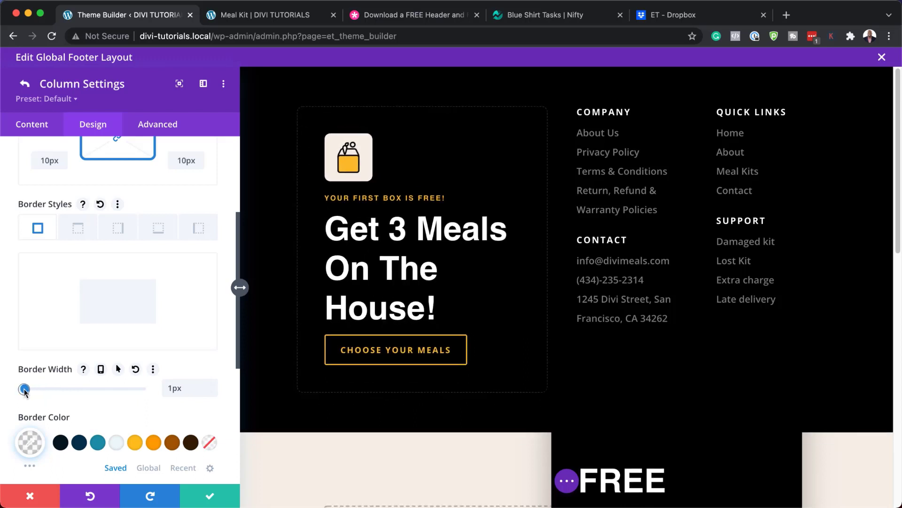
{"action": "left_click_drag", "start_coordinate": [25, 391], "coordinate": [27, 392]}
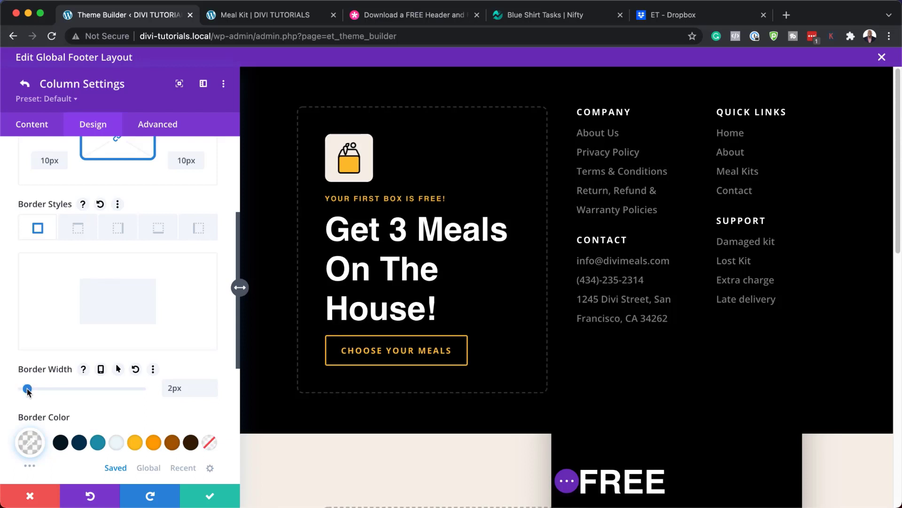
Try a yellow border color on the footer's first column, and discard the column and row changes.
{"action": "left_click", "coordinate": [137, 444]}
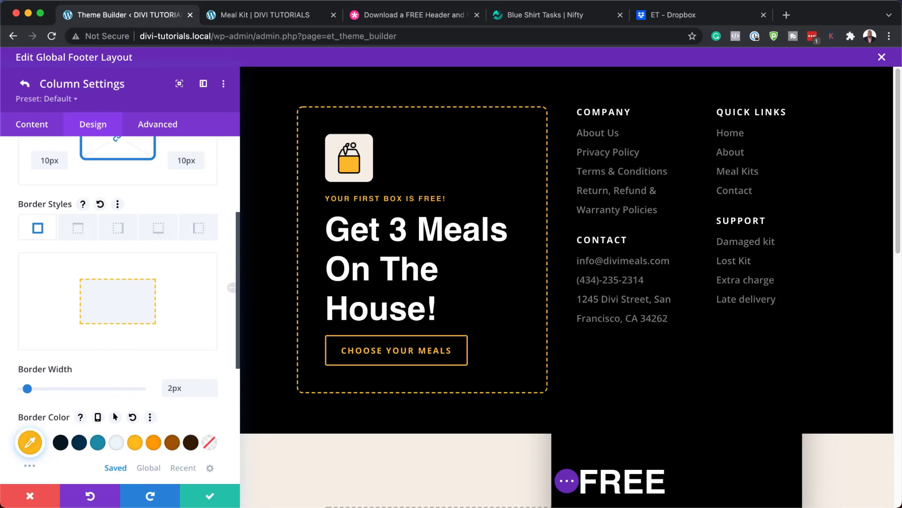
{"action": "left_click", "coordinate": [37, 500]}
{"action": "left_click", "coordinate": [37, 500]}
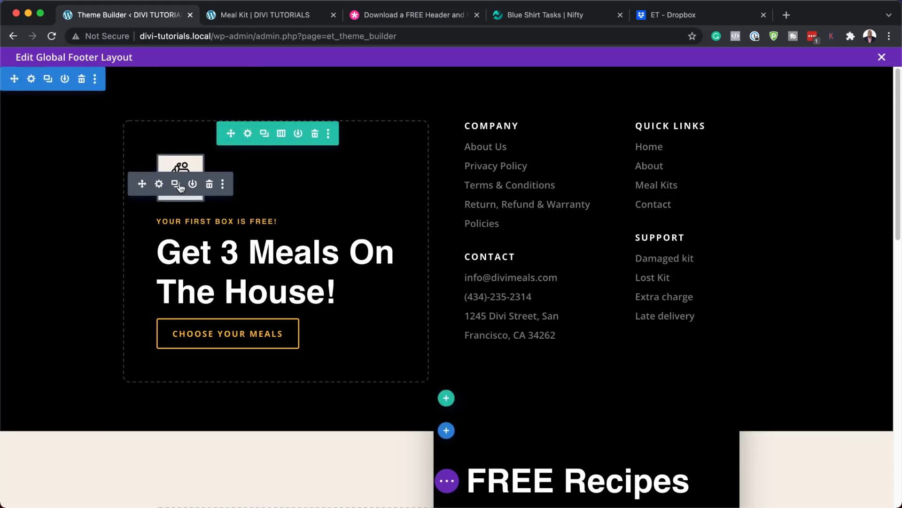
Replace the meal box icon in the footer's first column with the recycling icon meal-kit-icon-2.png from the media library.
{"action": "left_click", "coordinate": [159, 184]}
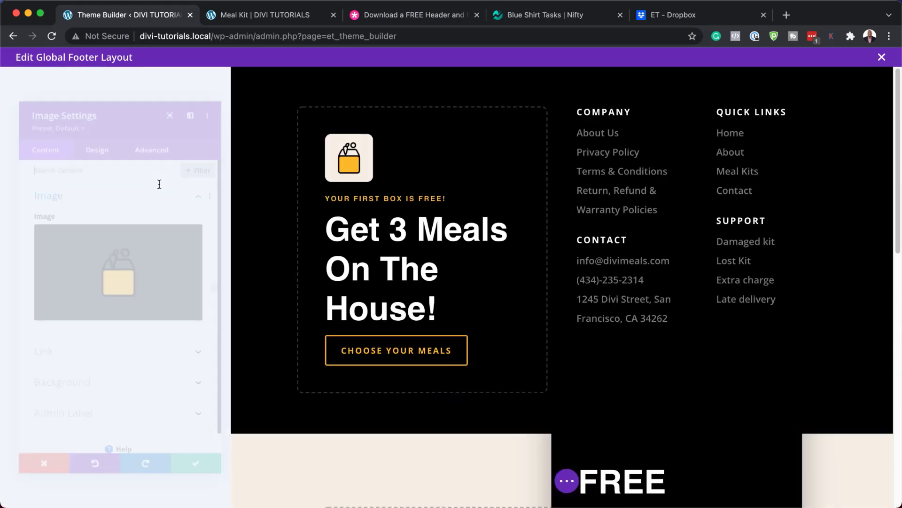
{"action": "left_click", "coordinate": [149, 277]}
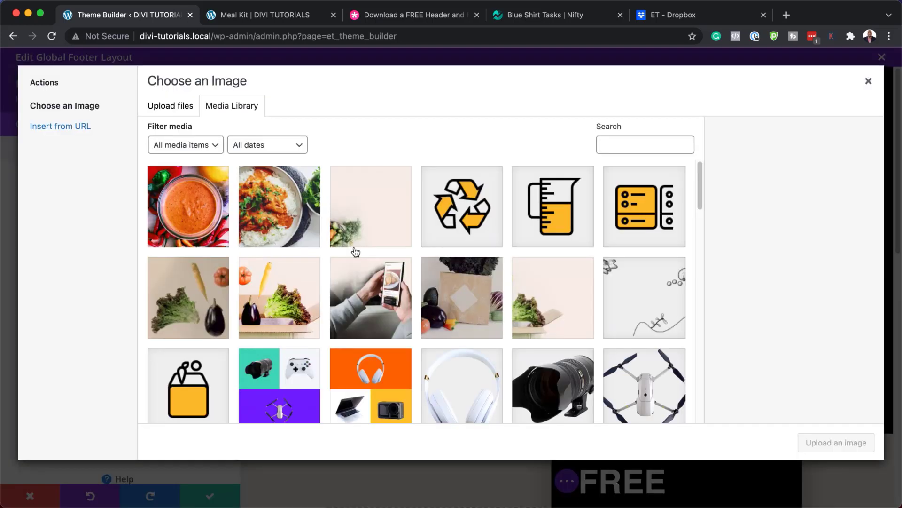
{"action": "left_click", "coordinate": [470, 212]}
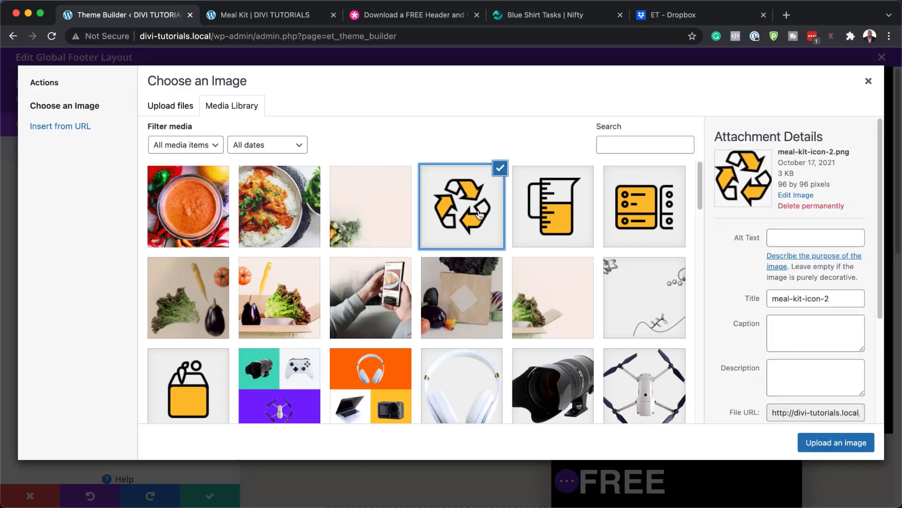
{"action": "left_click", "coordinate": [846, 446]}
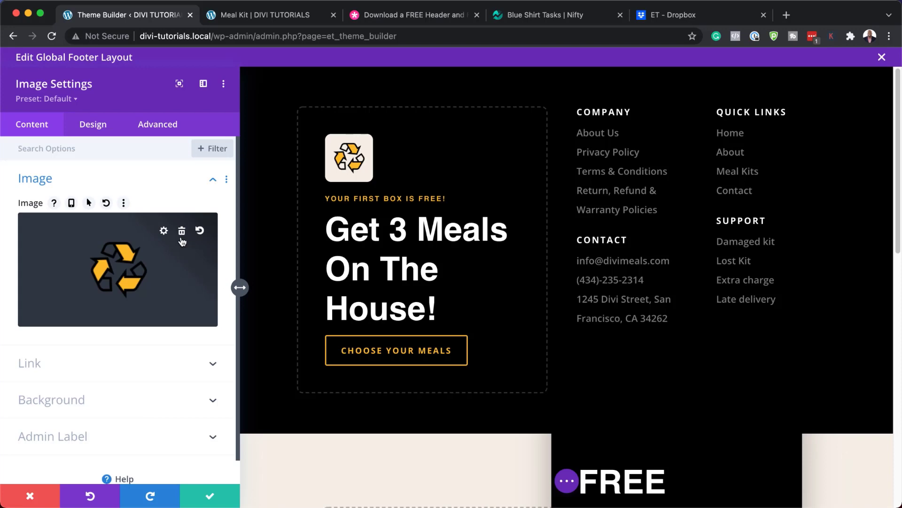
Try the meal photo meal-kit-image-13.jpg from the media library as the image in the footer's first column.
{"action": "left_click", "coordinate": [162, 267]}
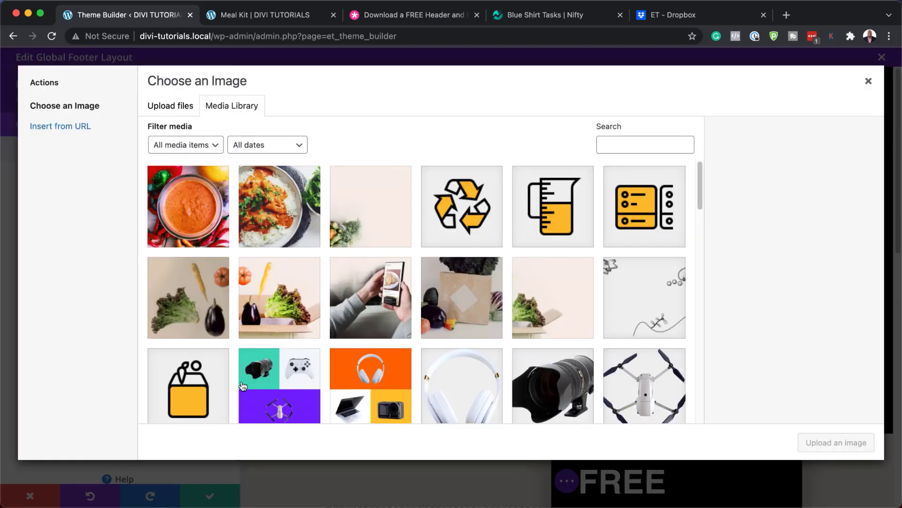
{"action": "left_click", "coordinate": [281, 216]}
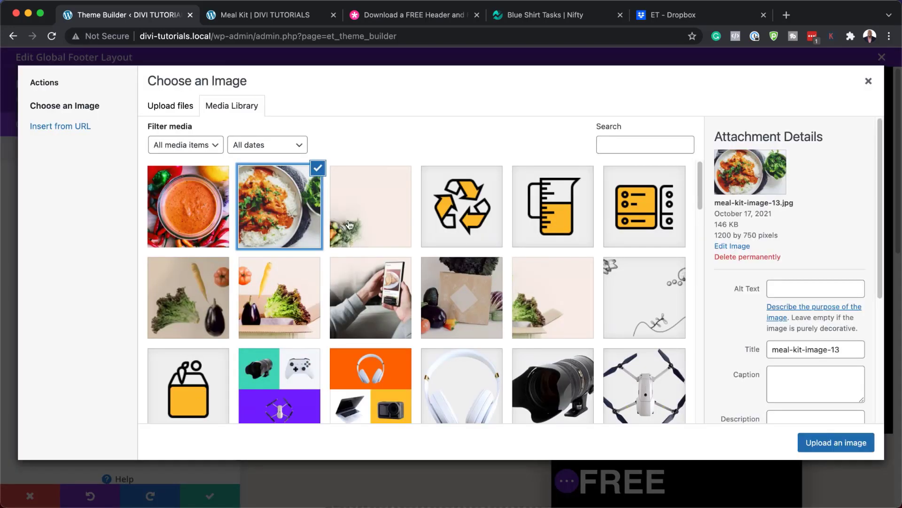
{"action": "left_click", "coordinate": [837, 443]}
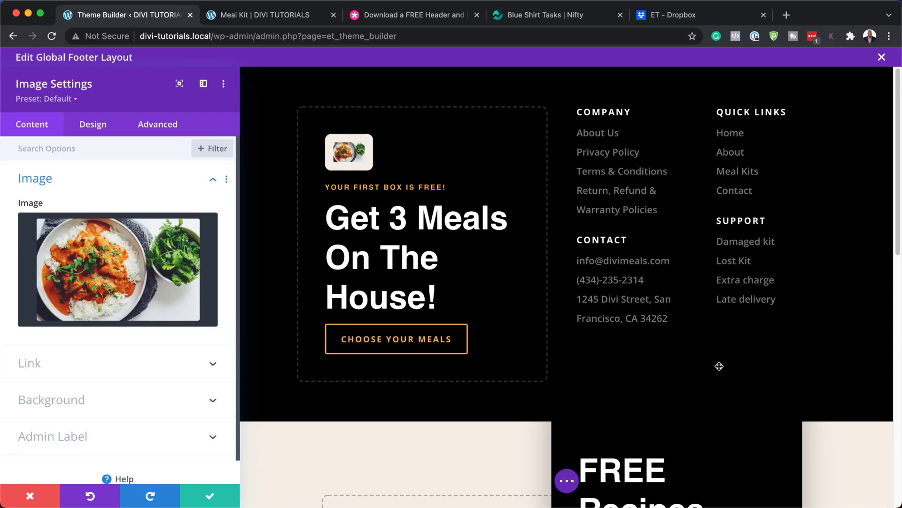
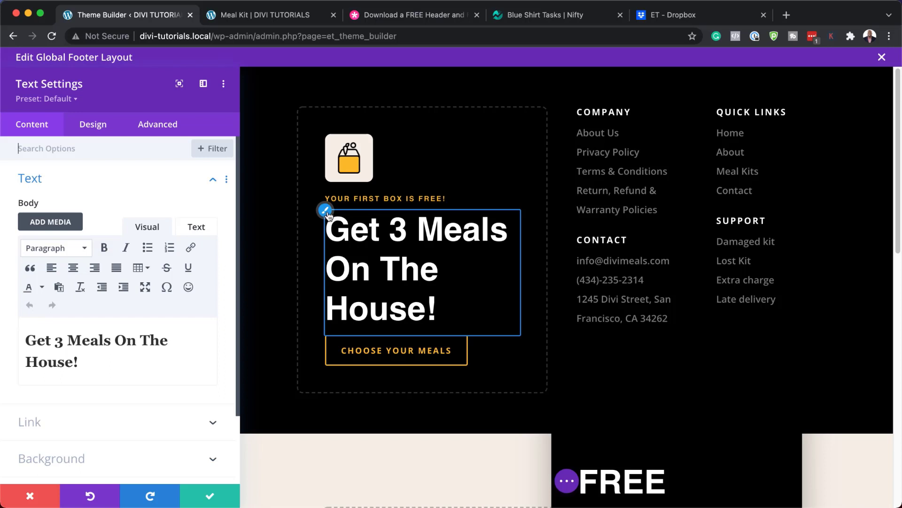
Try the Poppins font in Semi Bold weight on the footer's "Get 3 Meals On The House!" heading.
{"action": "left_click", "coordinate": [325, 211]}
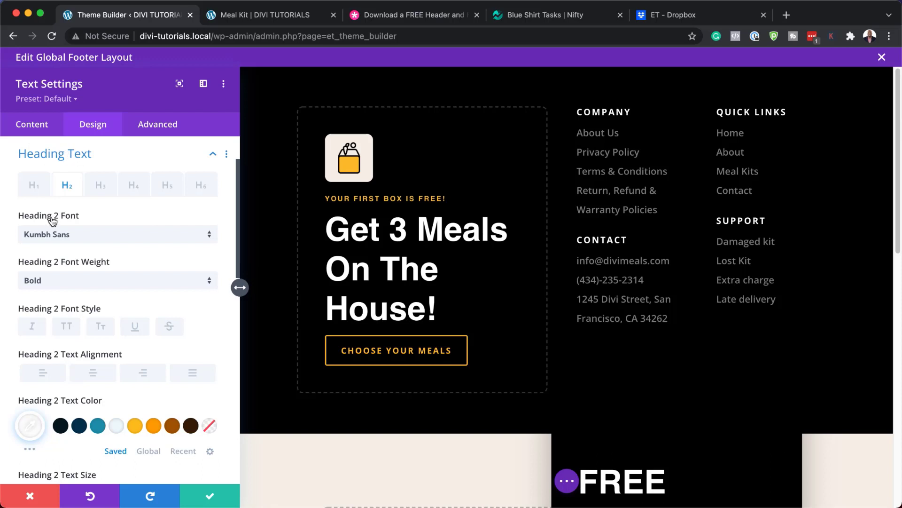
{"action": "left_click", "coordinate": [79, 238]}
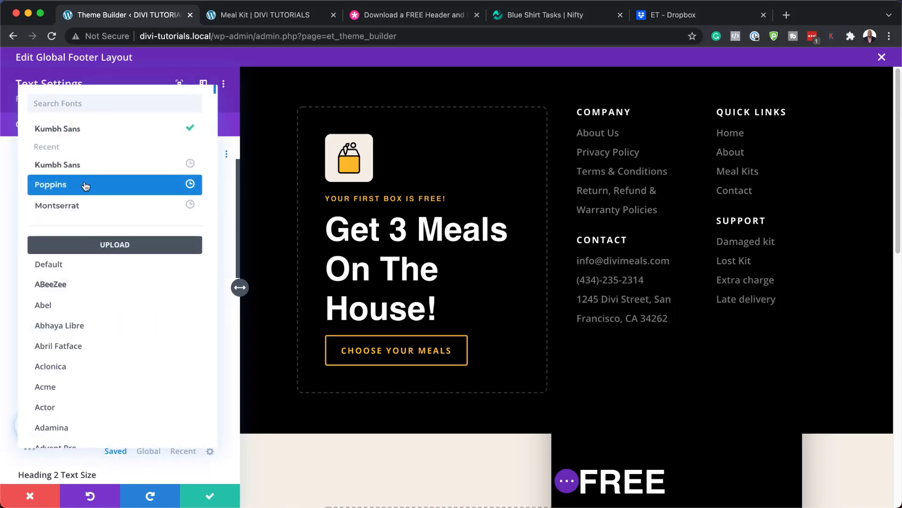
{"action": "left_click", "coordinate": [85, 188]}
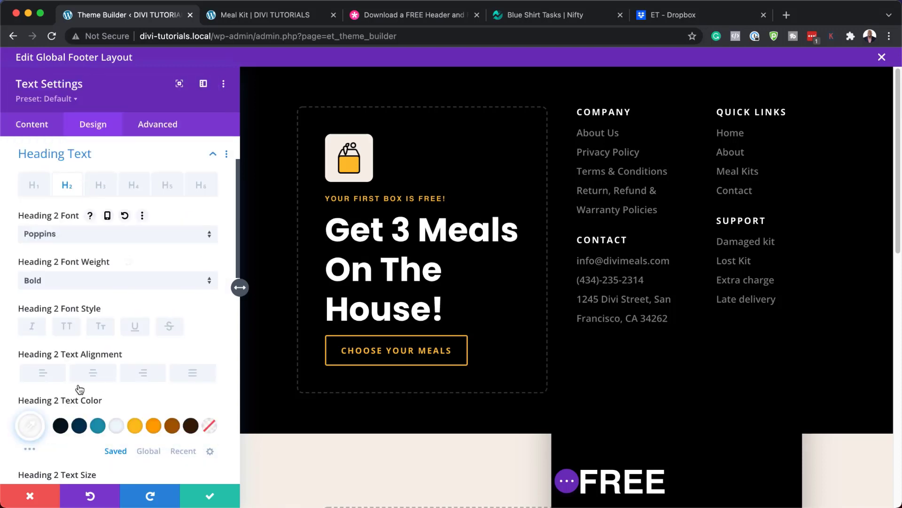
{"action": "left_click", "coordinate": [68, 281]}
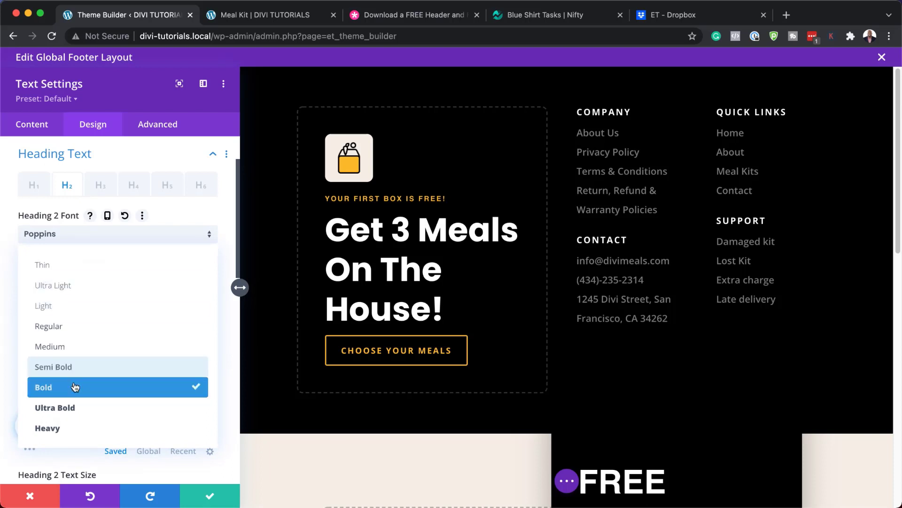
{"action": "left_click", "coordinate": [75, 367]}
Try the orange text color #fd9e02 and a 40px text size on the "Get 3 Meals On The House!" heading.
{"action": "scroll", "coordinate": [113, 371], "scroll_direction": "down", "scroll_amount": 3}
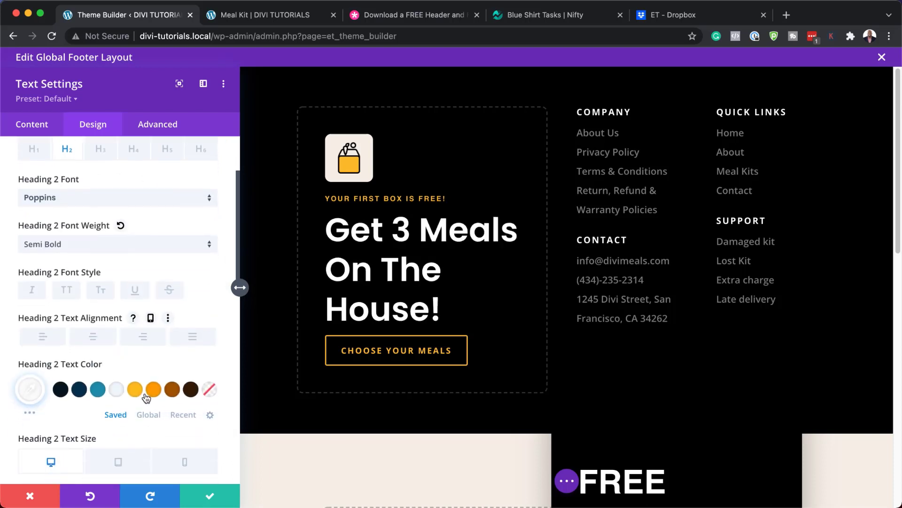
{"action": "left_click", "coordinate": [155, 367]}
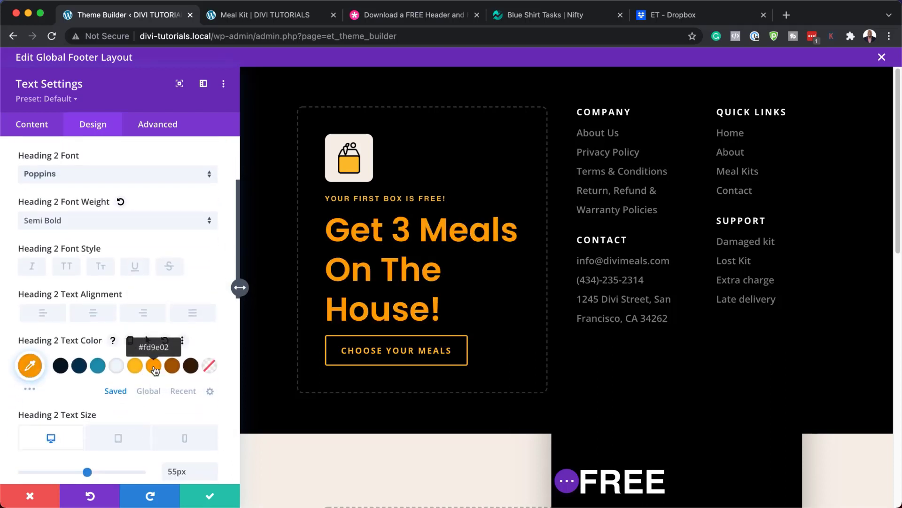
{"action": "scroll", "coordinate": [151, 367], "scroll_direction": "down", "scroll_amount": 5}
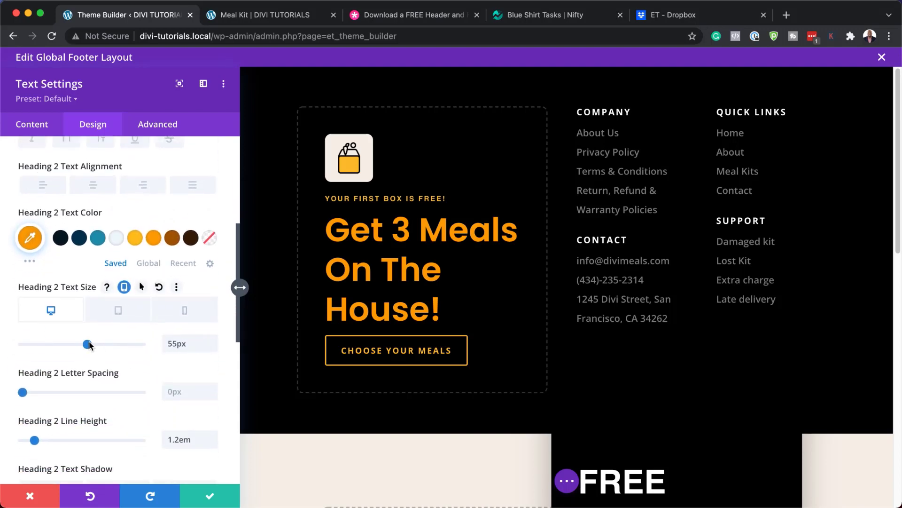
{"action": "left_click_drag", "start_coordinate": [87, 345], "coordinate": [70, 346]}
Try line heights of 1.7em and 1.3em on the "Get 3 Meals On The House!" heading, and discard its text changes.
{"action": "scroll", "coordinate": [158, 392], "scroll_direction": "down", "scroll_amount": 3}
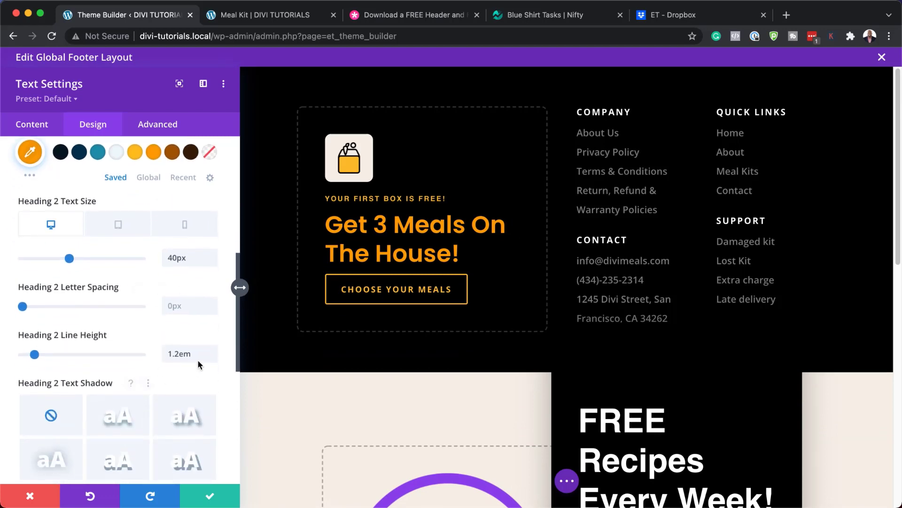
{"action": "left_click", "coordinate": [212, 351]}
{"action": "left_click", "coordinate": [211, 351]}
{"action": "left_click", "coordinate": [212, 350]}
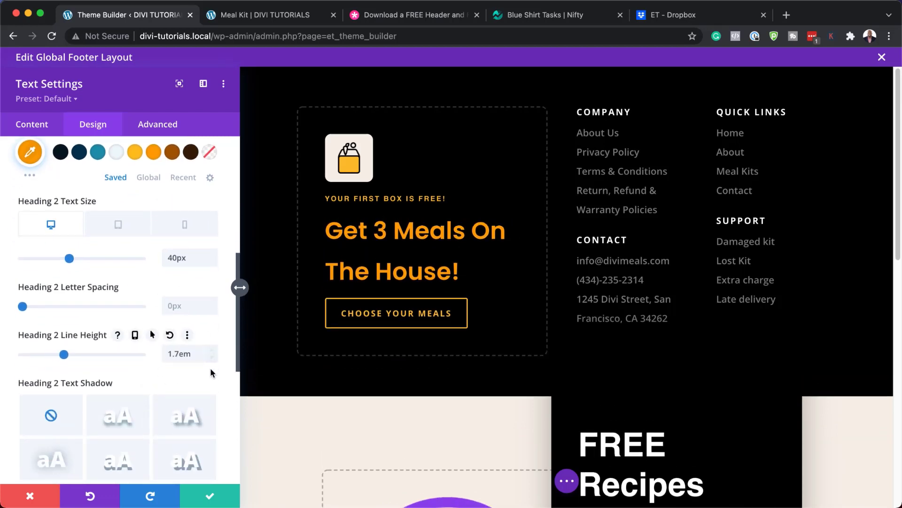
{"action": "left_click", "coordinate": [211, 357]}
{"action": "left_click", "coordinate": [211, 357]}
{"action": "left_click", "coordinate": [211, 357]}
{"action": "left_click", "coordinate": [212, 358]}
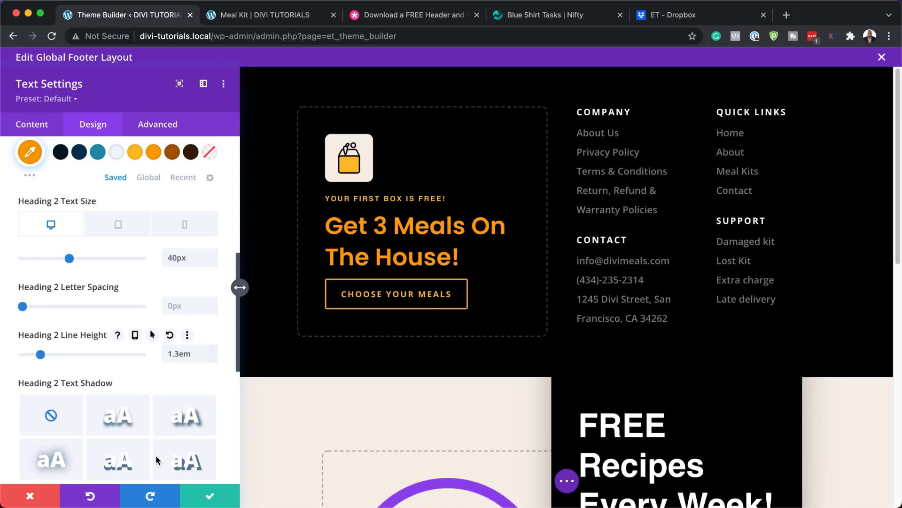
{"action": "left_click", "coordinate": [42, 500]}
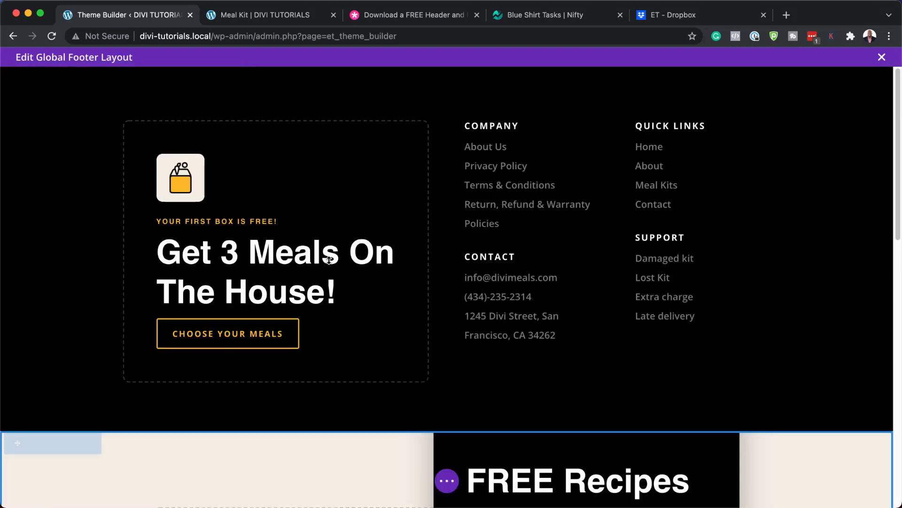
Try the Poppins font and an orange text color on the links in the footer's Company text module.
{"action": "mouse_move", "coordinate": [507, 284]}
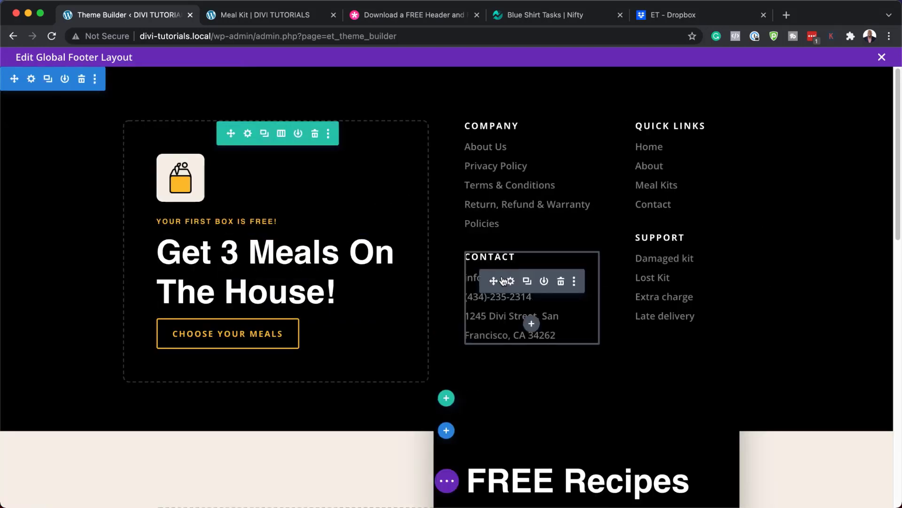
{"action": "mouse_move", "coordinate": [504, 153]}
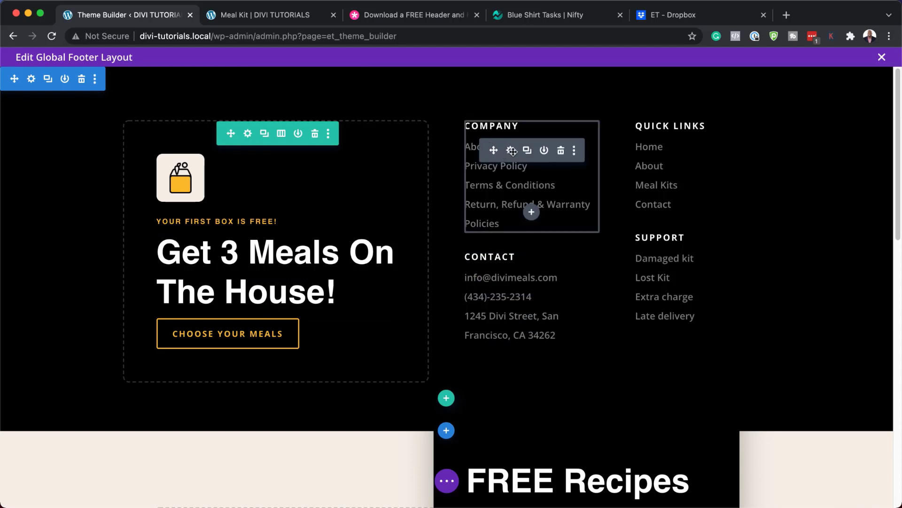
{"action": "left_click", "coordinate": [511, 151]}
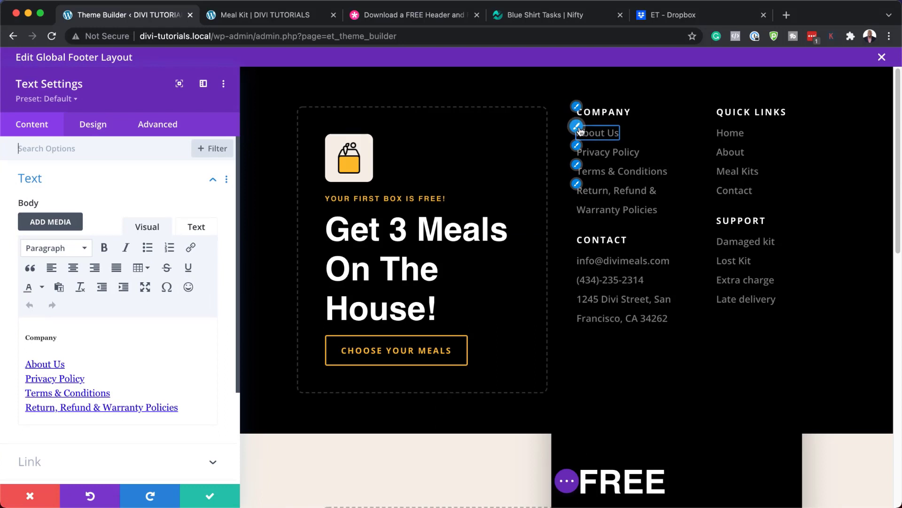
{"action": "left_click", "coordinate": [579, 128]}
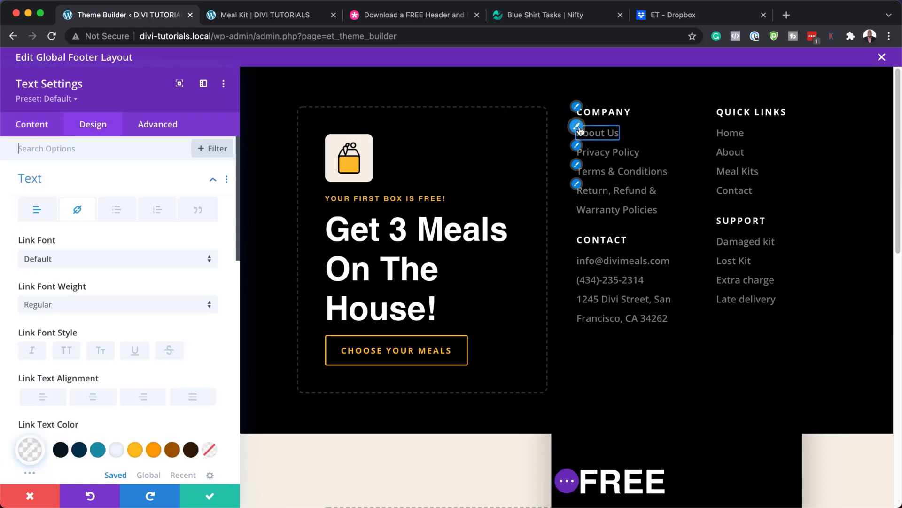
{"action": "left_click", "coordinate": [102, 264]}
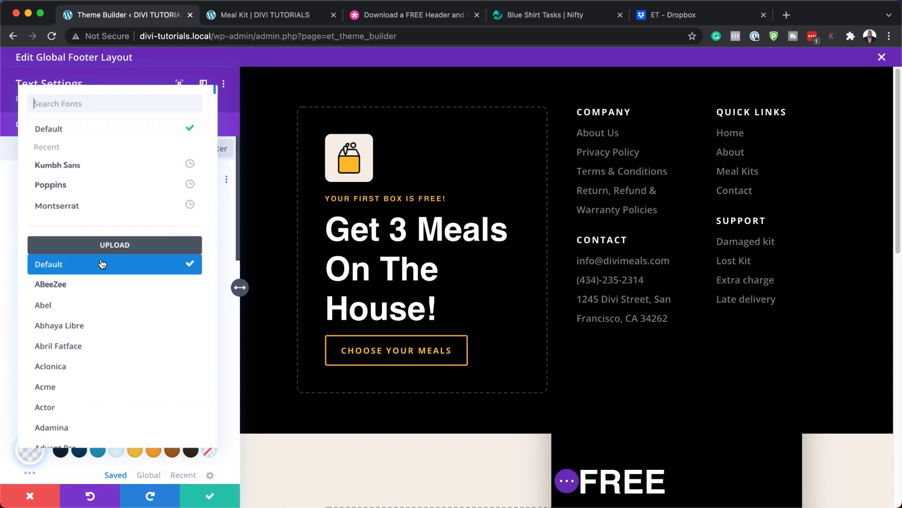
{"action": "left_click", "coordinate": [108, 188]}
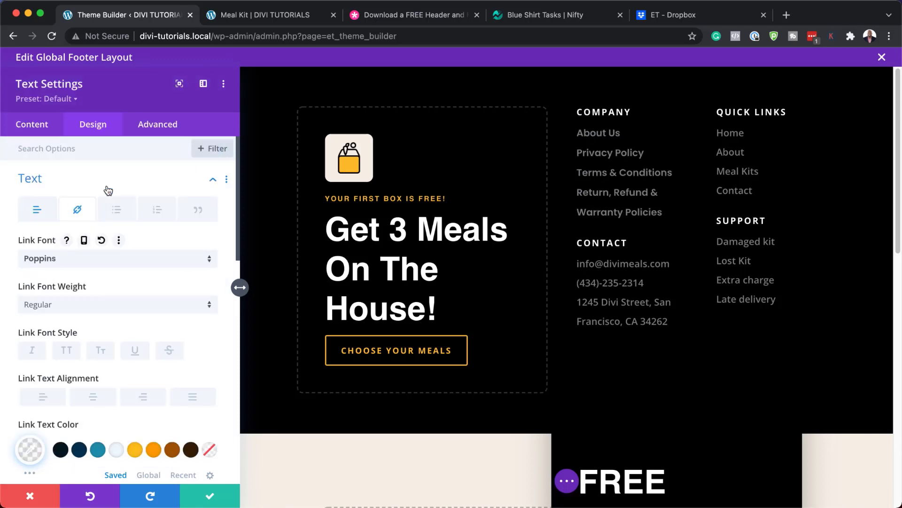
{"action": "left_click", "coordinate": [153, 450]}
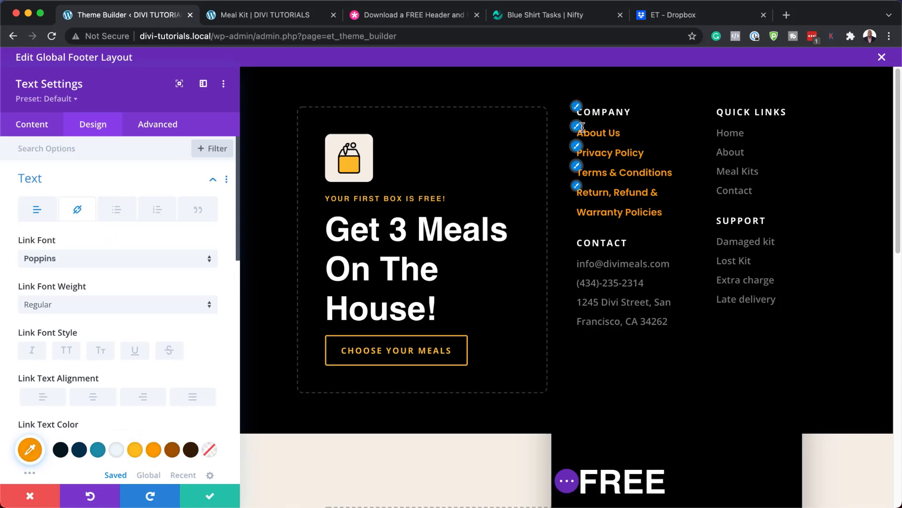
Try a teal color and a 23px text size on the Company heading, and discard the text module's changes.
{"action": "scroll", "coordinate": [210, 279], "scroll_direction": "down", "scroll_amount": 5}
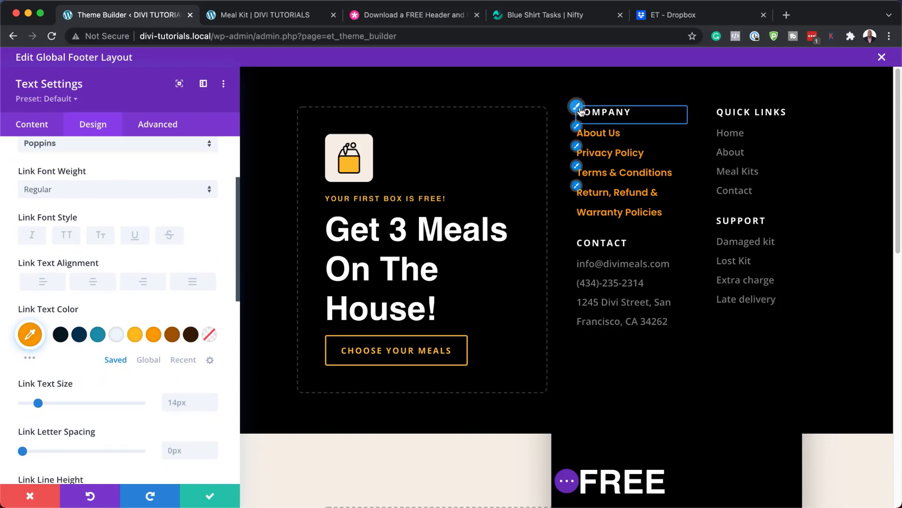
{"action": "left_click", "coordinate": [579, 110]}
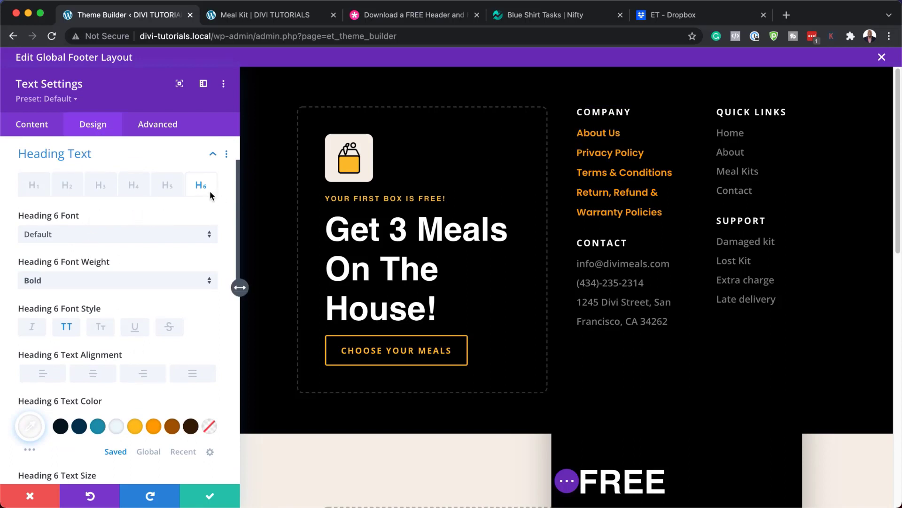
{"action": "left_click", "coordinate": [98, 427]}
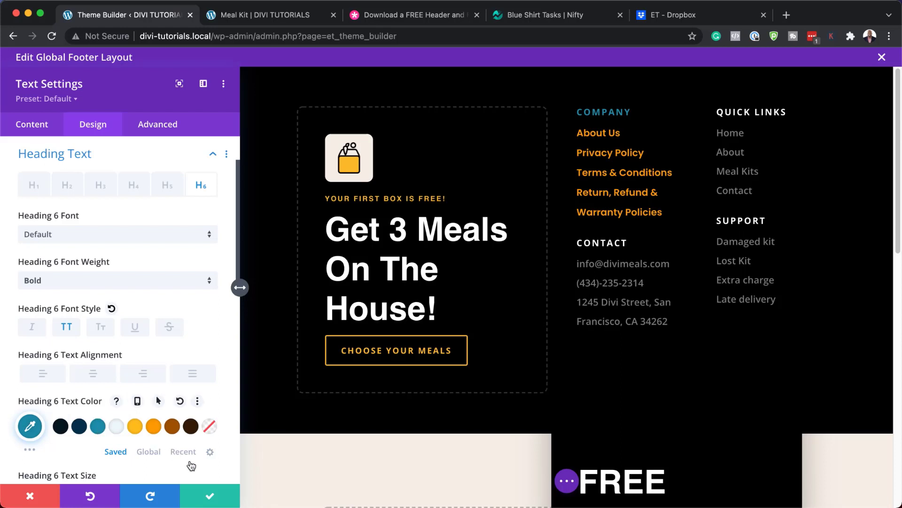
{"action": "scroll", "coordinate": [188, 458], "scroll_direction": "down", "scroll_amount": 3}
{"action": "double_click", "coordinate": [210, 414]}
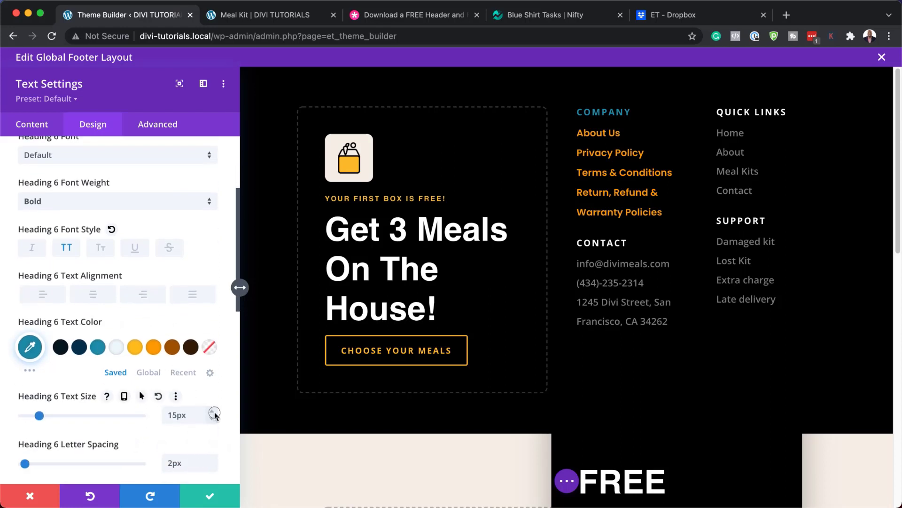
{"action": "type", "text": "23"}
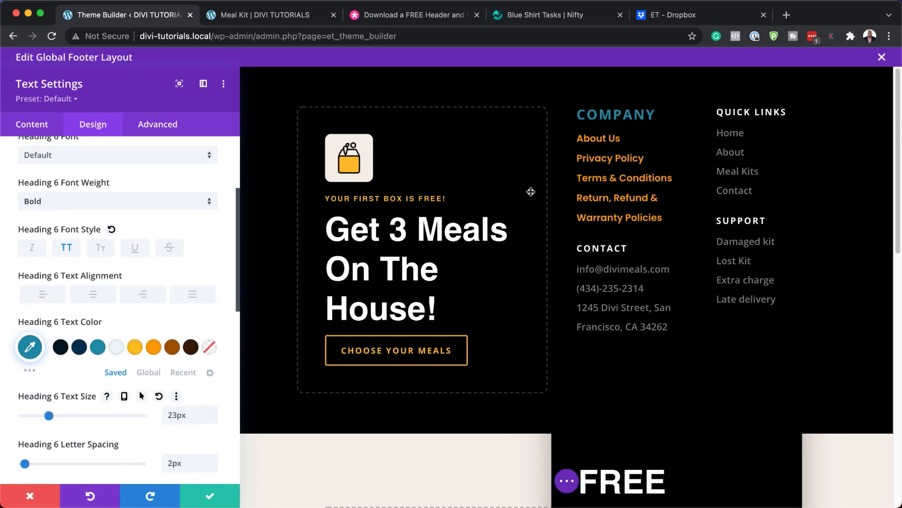
{"action": "left_click", "coordinate": [224, 86]}
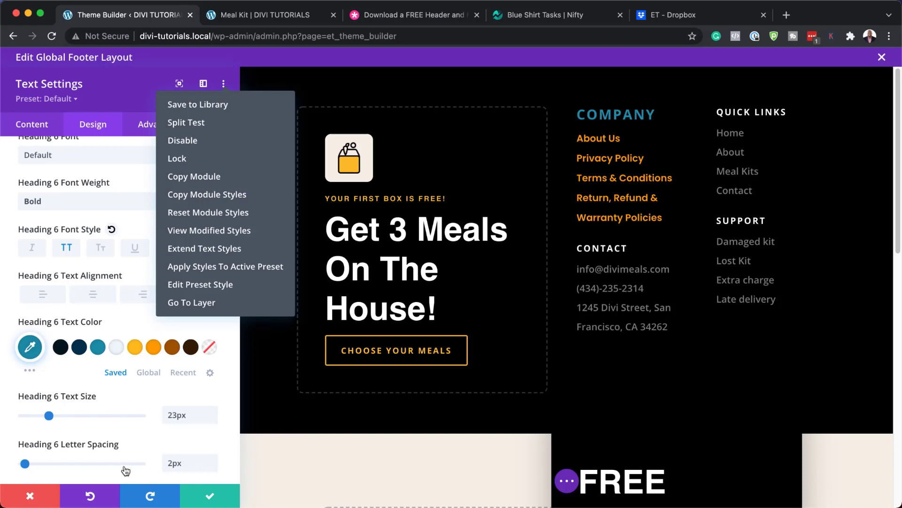
{"action": "left_click", "coordinate": [25, 499]}
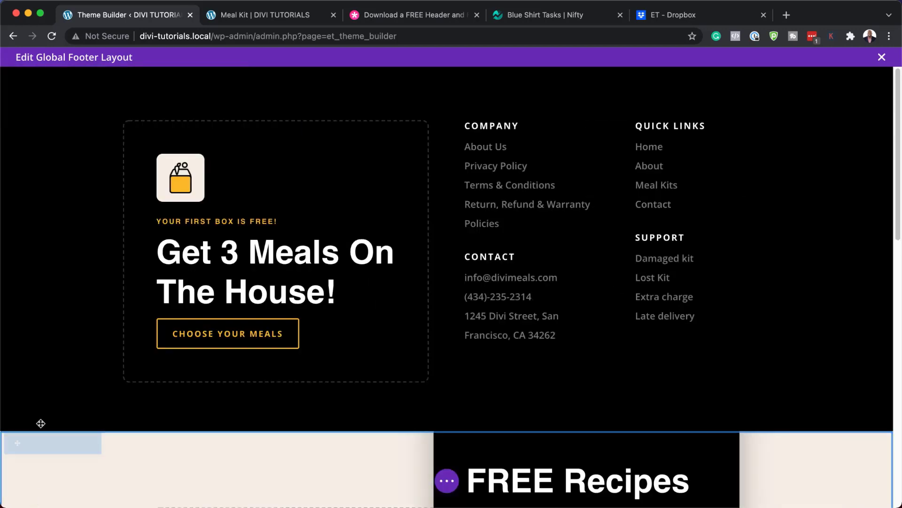
Look at the settings of the footer's Choose Your Meals button and close them without changes.
{"action": "mouse_move", "coordinate": [263, 329]}
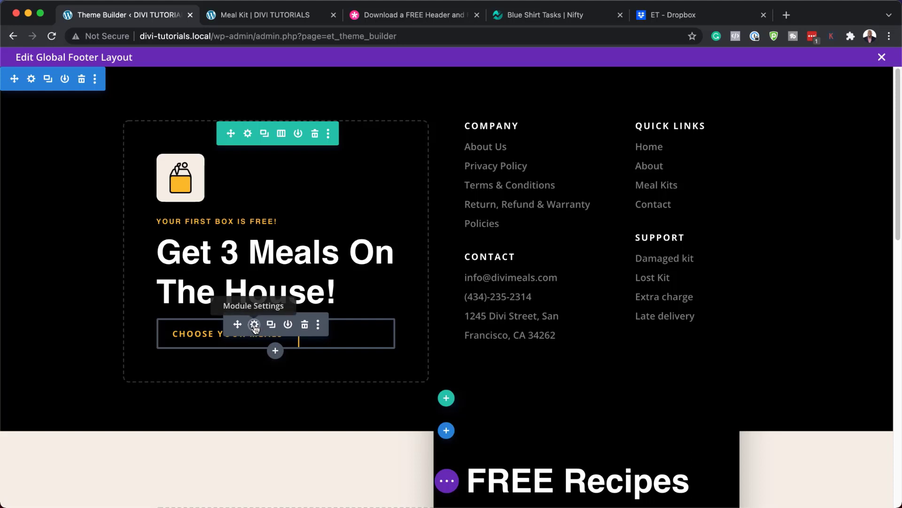
{"action": "left_click", "coordinate": [254, 325]}
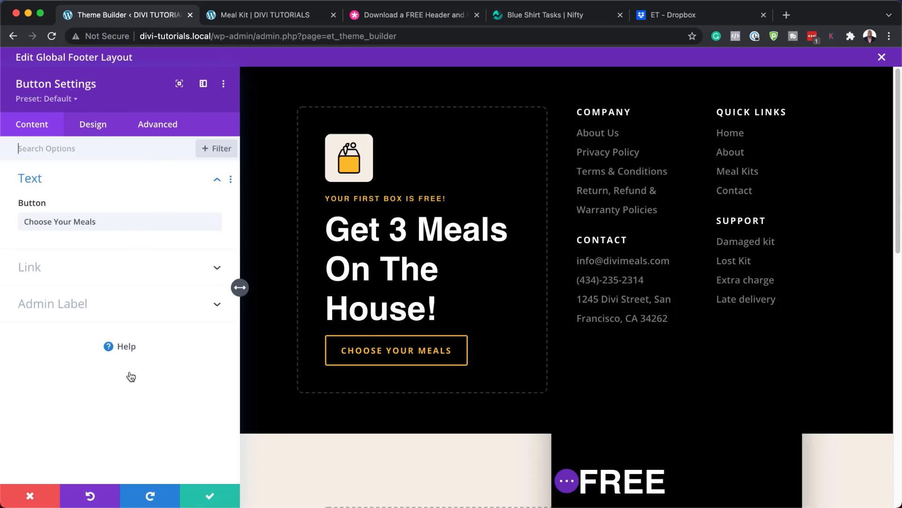
{"action": "left_click", "coordinate": [30, 495]}
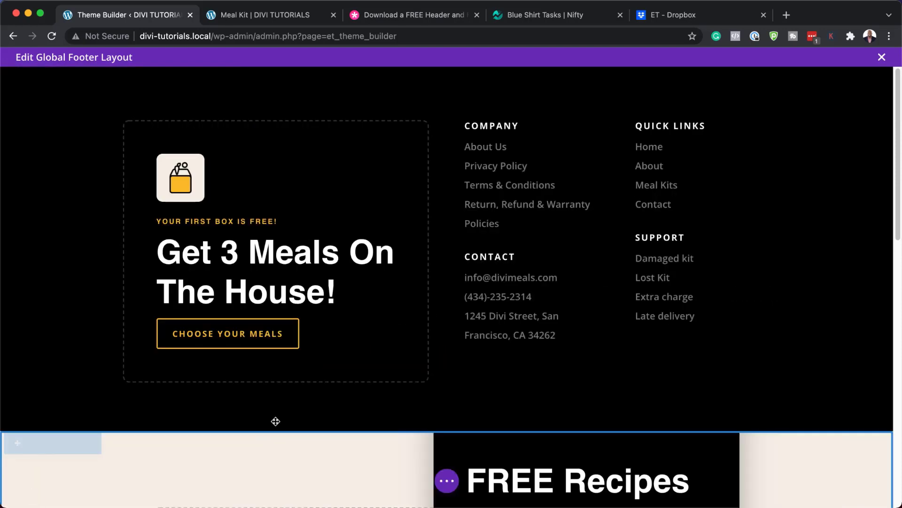
Try a centered module alignment and max widths of 30% and 20% on the footer's logo image.
{"action": "scroll", "coordinate": [276, 419], "scroll_direction": "down", "scroll_amount": 5}
{"action": "scroll", "coordinate": [274, 422], "scroll_direction": "down", "scroll_amount": 4}
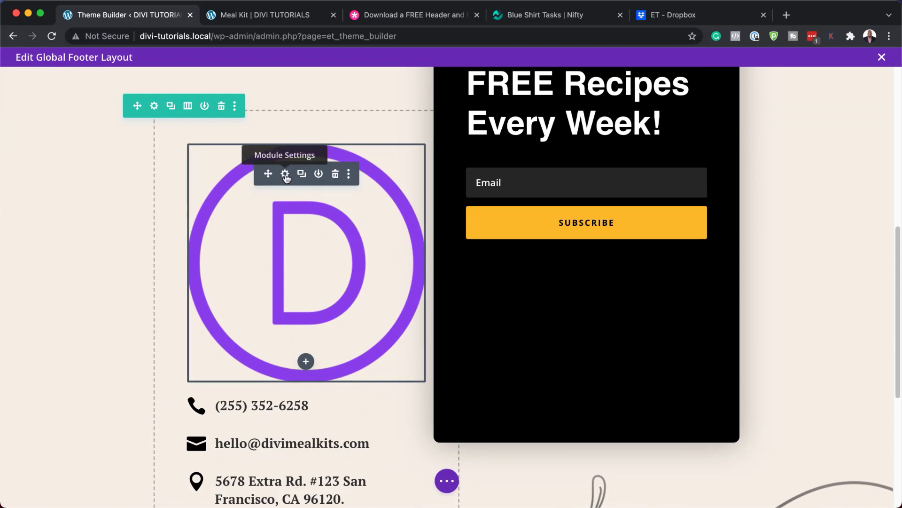
{"action": "left_click", "coordinate": [285, 174]}
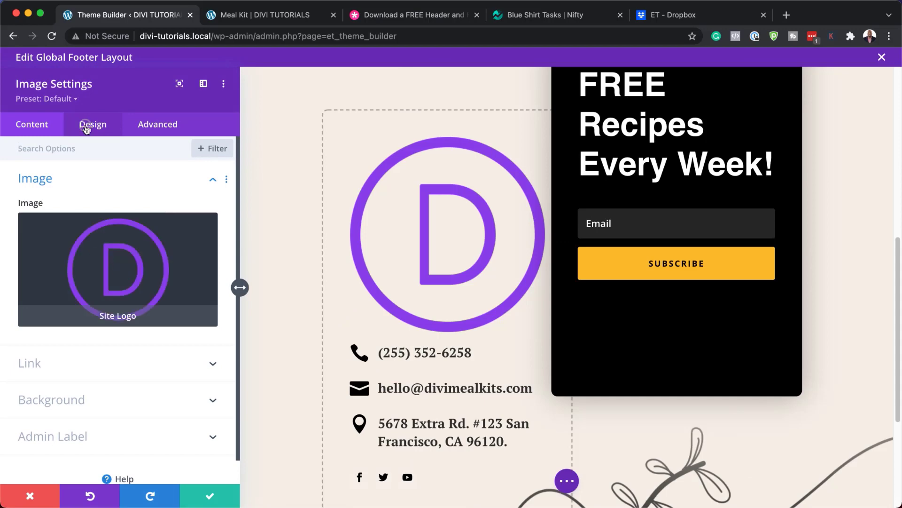
{"action": "left_click", "coordinate": [86, 129]}
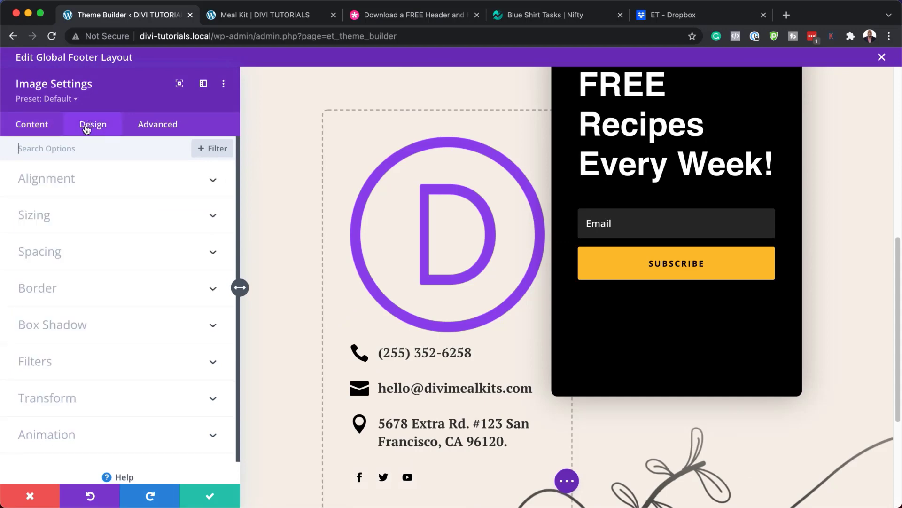
{"action": "left_click", "coordinate": [55, 217]}
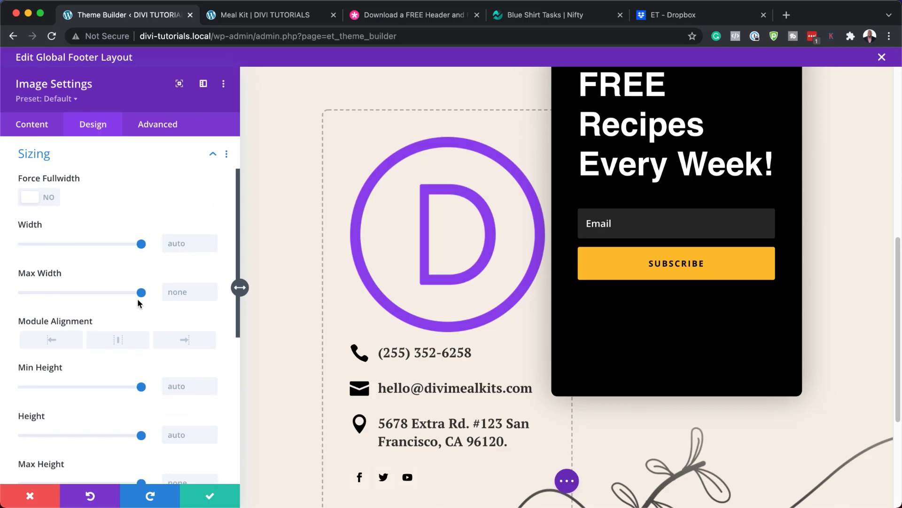
{"action": "left_click_drag", "start_coordinate": [141, 293], "coordinate": [58, 301]}
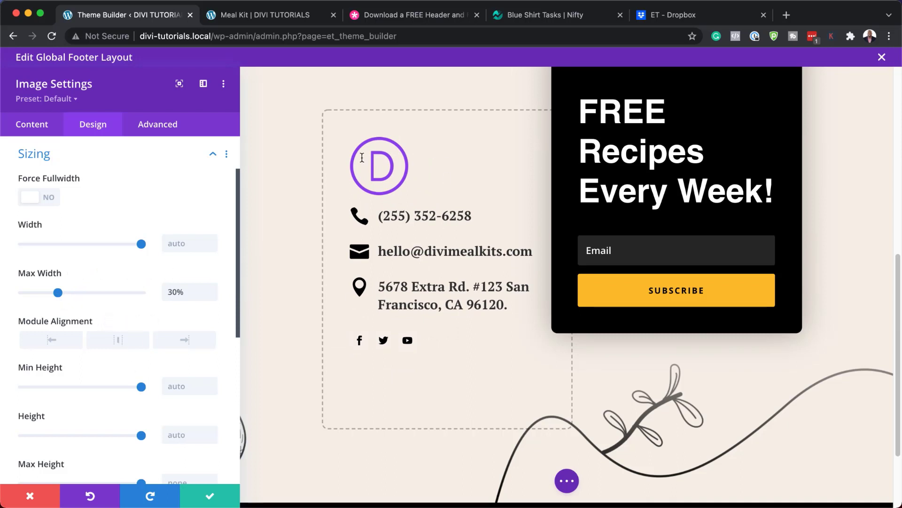
{"action": "left_click", "coordinate": [122, 340]}
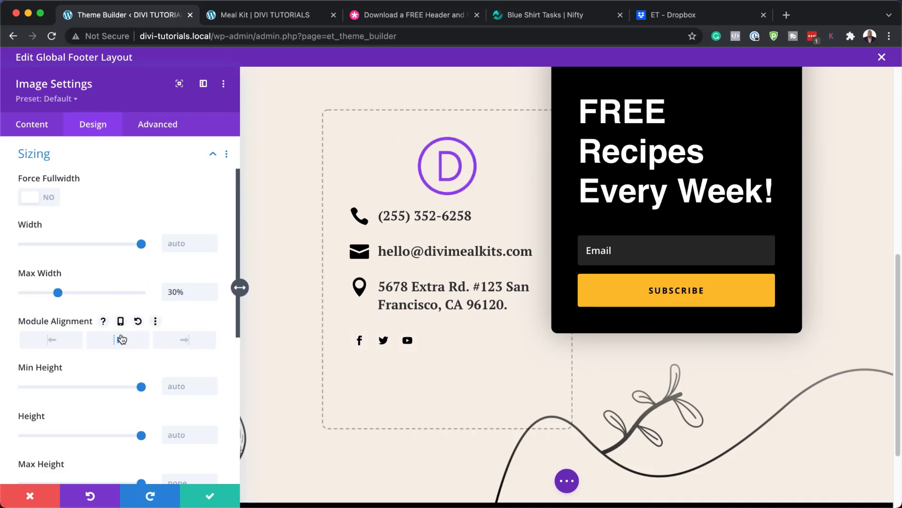
{"action": "left_click_drag", "start_coordinate": [56, 295], "coordinate": [47, 296]}
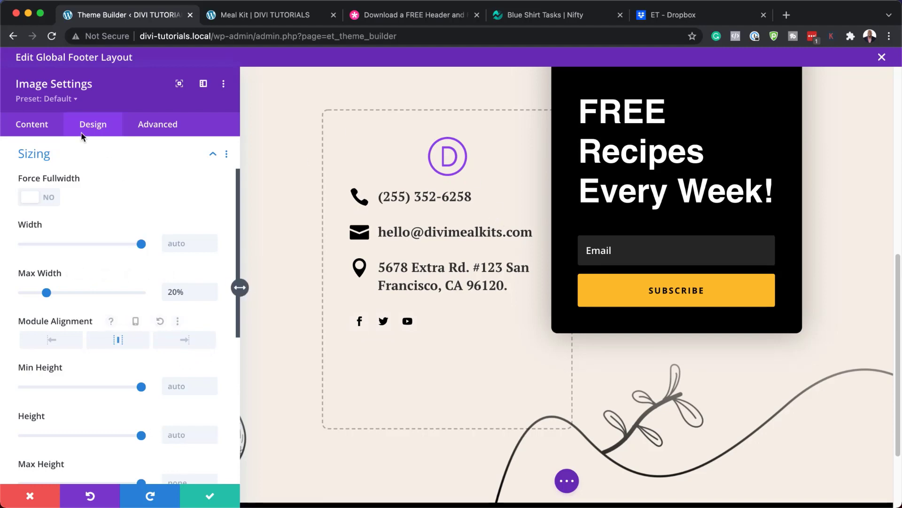
Try replacing the footer's site logo with the yellow meal bag icon from the media library.
{"action": "left_click", "coordinate": [41, 131]}
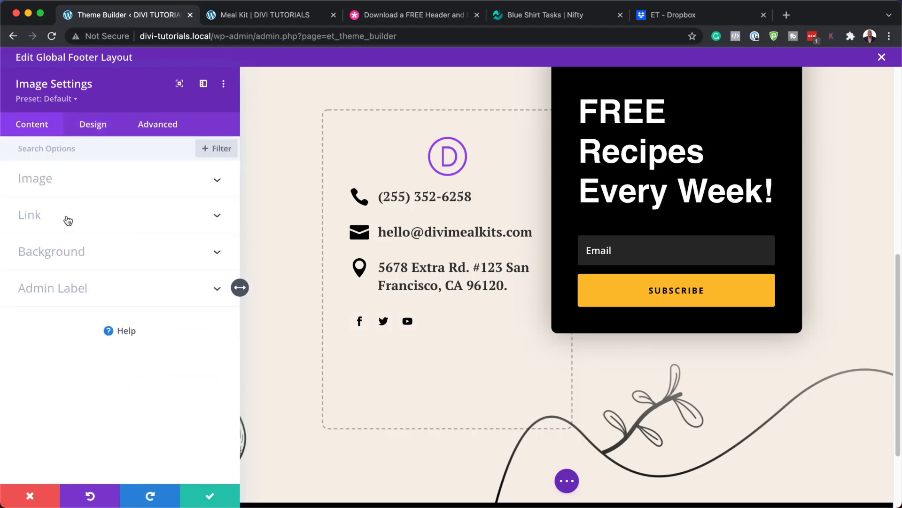
{"action": "left_click", "coordinate": [80, 179]}
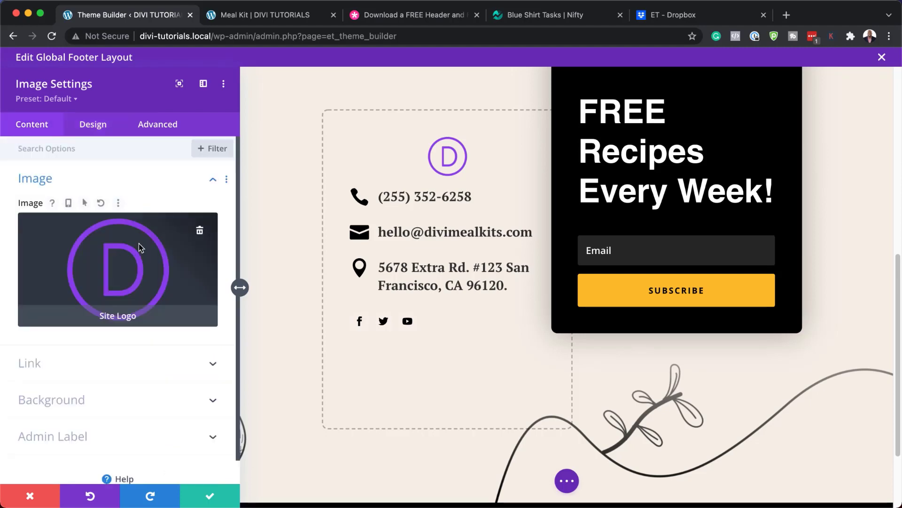
{"action": "left_click", "coordinate": [200, 233]}
{"action": "left_click", "coordinate": [117, 261]}
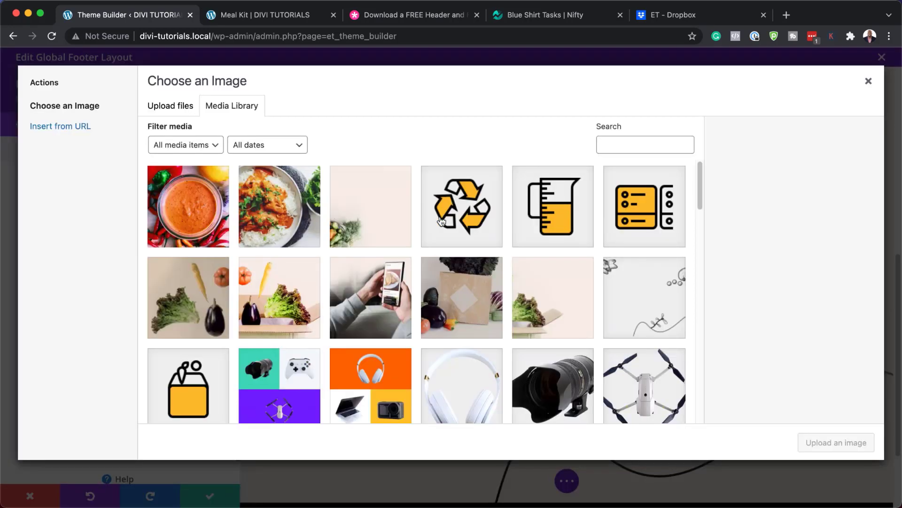
{"action": "left_click", "coordinate": [188, 395]}
{"action": "left_click", "coordinate": [824, 437]}
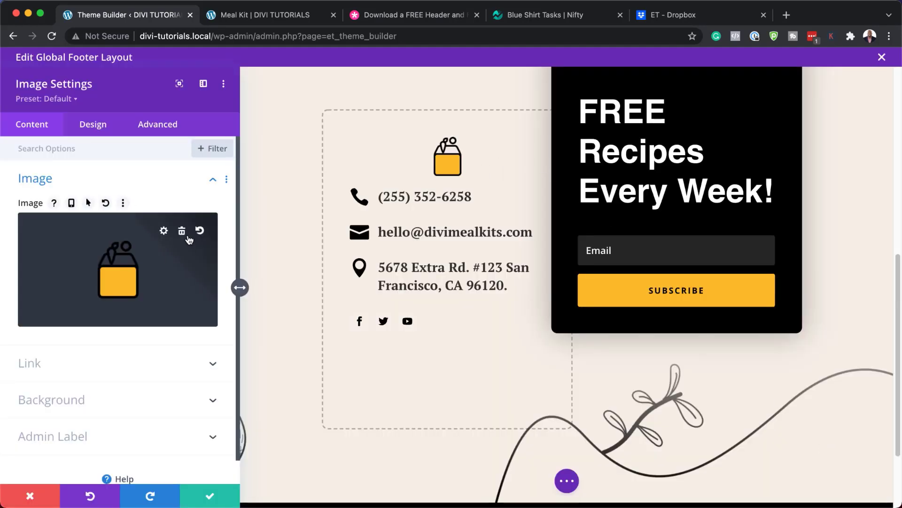
Try the vegetable box photo as the footer's logo image, and discard the image module's changes.
{"action": "left_click", "coordinate": [182, 233]}
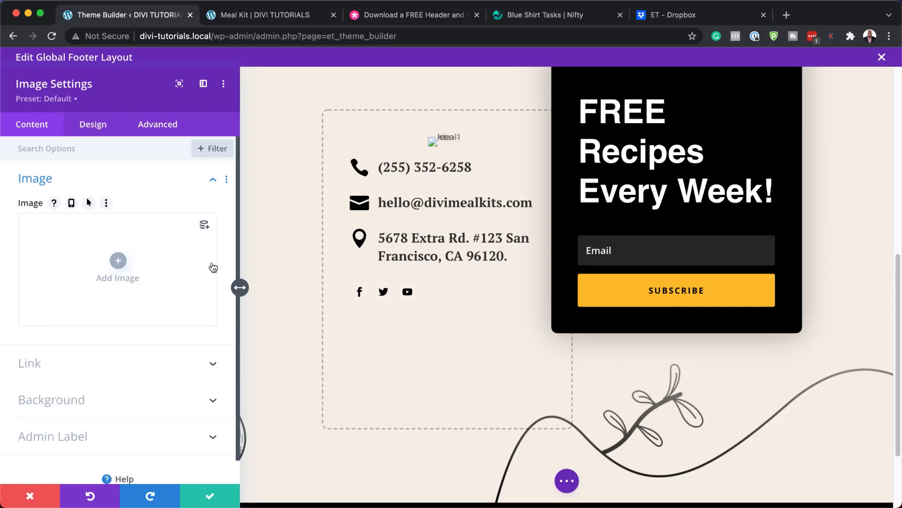
{"action": "left_click", "coordinate": [118, 261]}
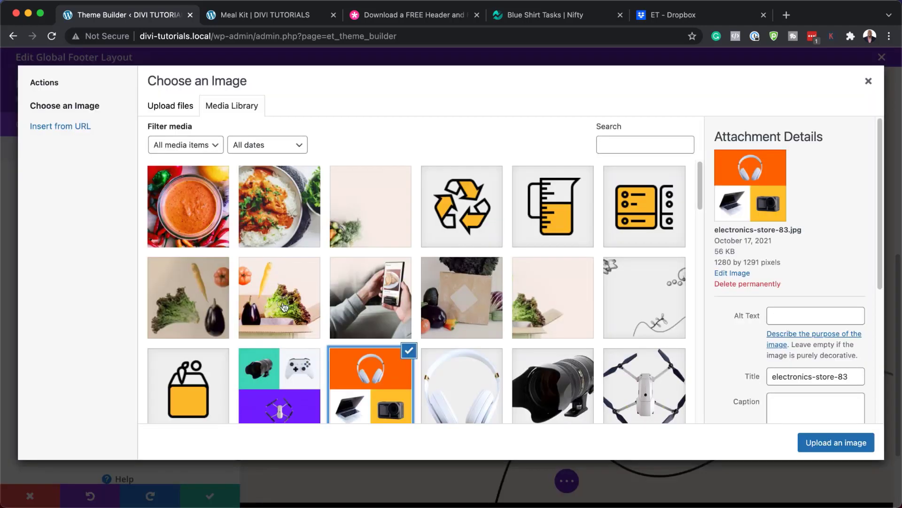
{"action": "left_click", "coordinate": [284, 307]}
{"action": "left_click", "coordinate": [828, 444]}
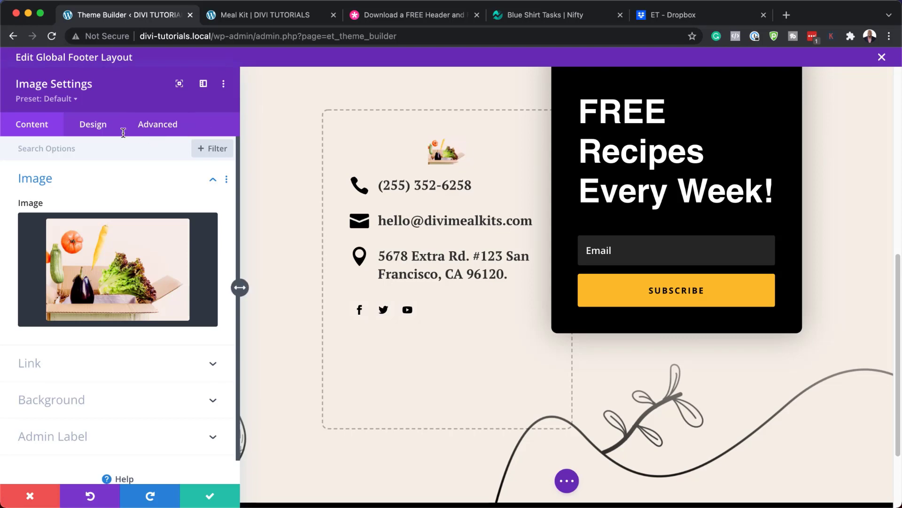
{"action": "left_click", "coordinate": [29, 496]}
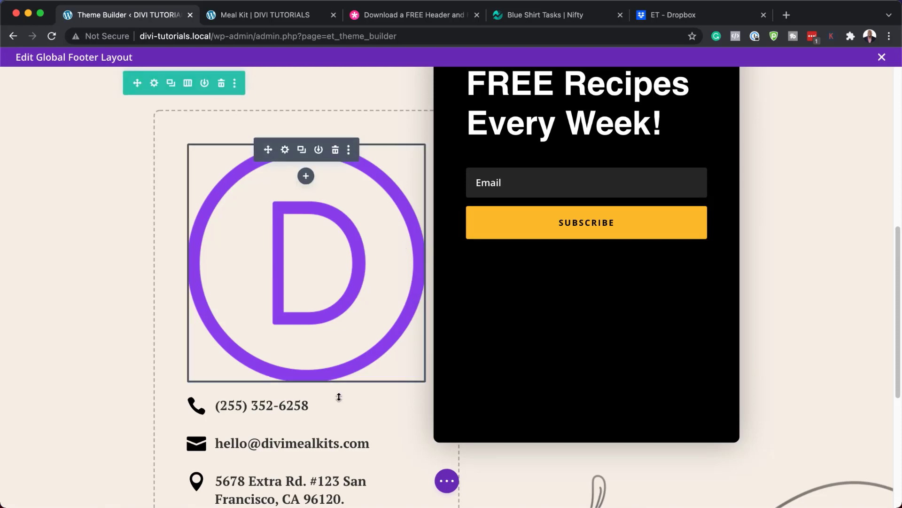
Try adding an extra 9 to the end of the phone number in the footer's phone blurb title.
{"action": "scroll", "coordinate": [339, 397], "scroll_direction": "down", "scroll_amount": 3}
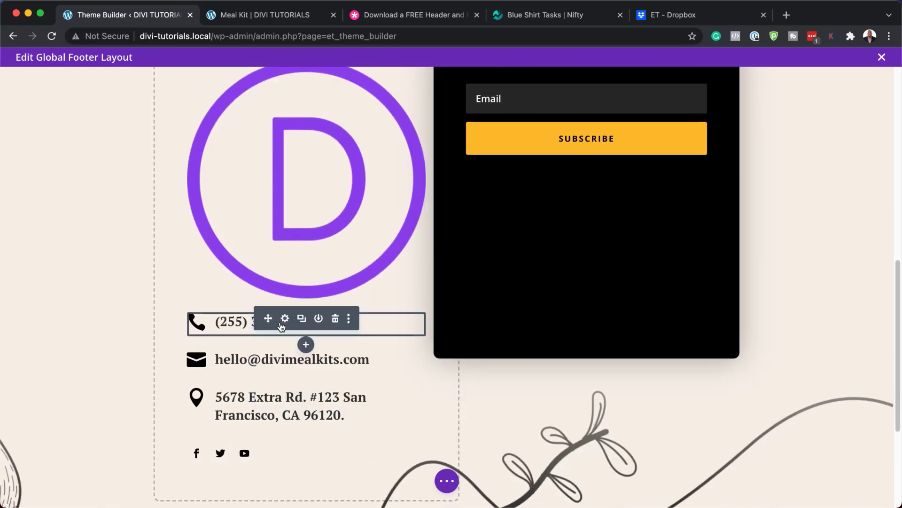
{"action": "left_click", "coordinate": [285, 319]}
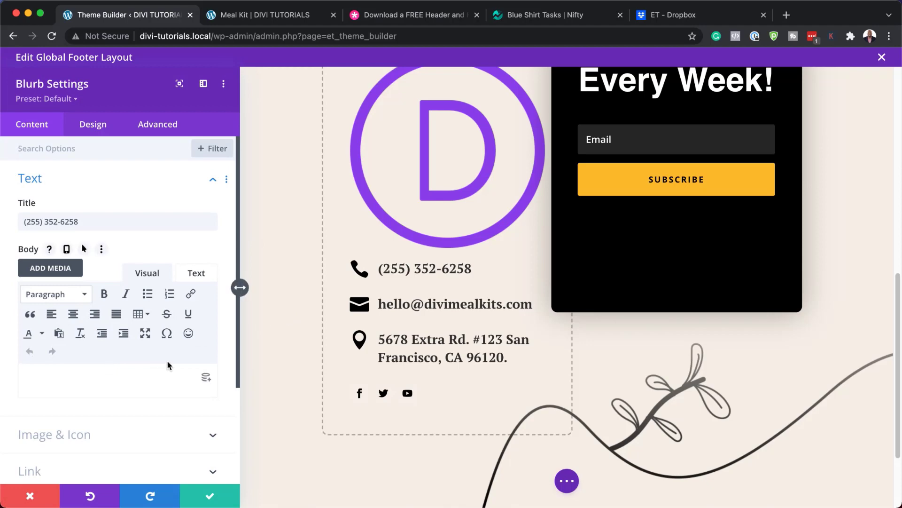
{"action": "left_click_drag", "start_coordinate": [79, 222], "coordinate": [12, 229]}
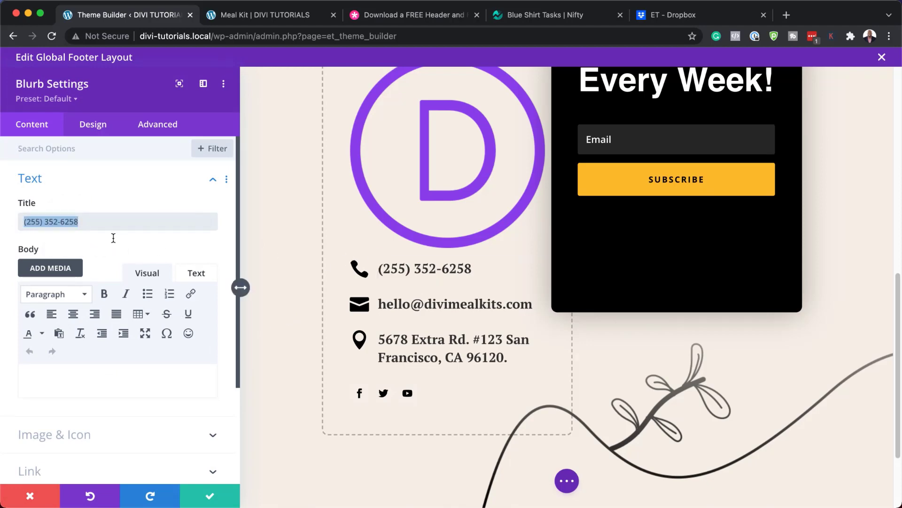
{"action": "left_click", "coordinate": [96, 223]}
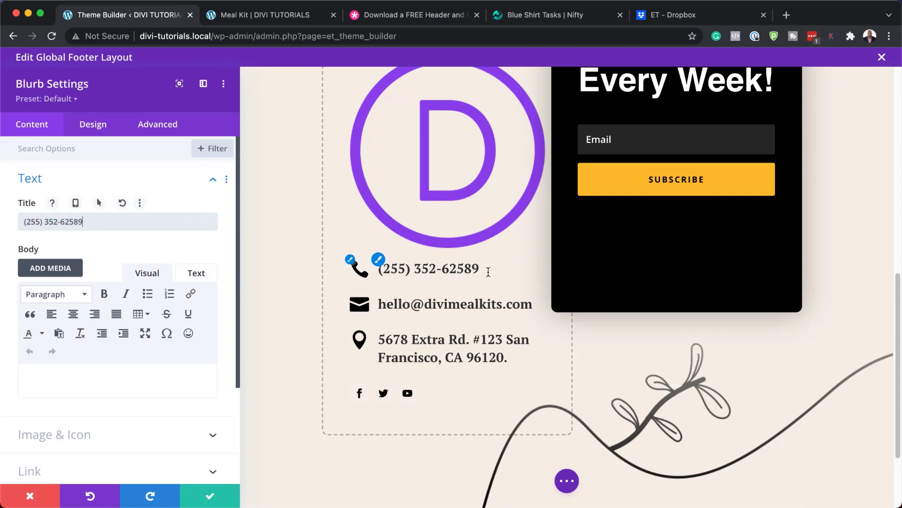
Try the Kumbh Sans font and a brown text color on the phone blurb's title.
{"action": "left_click", "coordinate": [379, 260]}
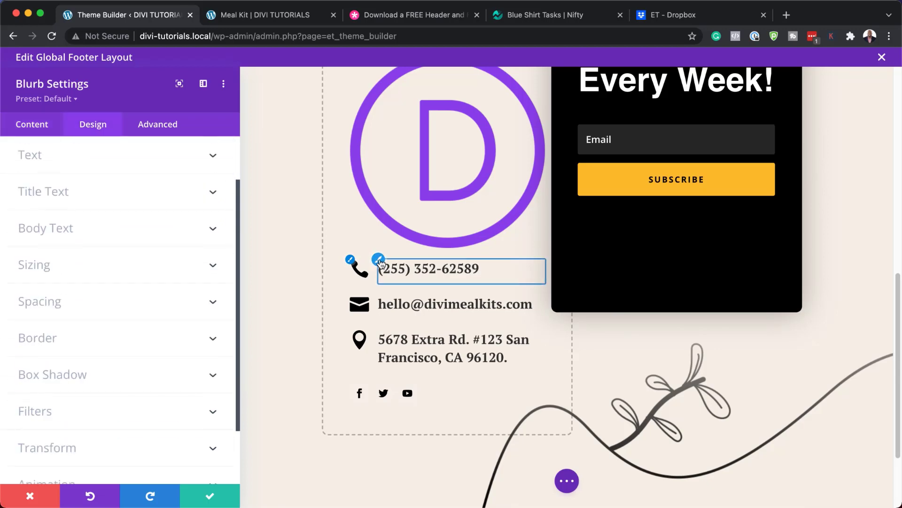
{"action": "left_click", "coordinate": [142, 244]}
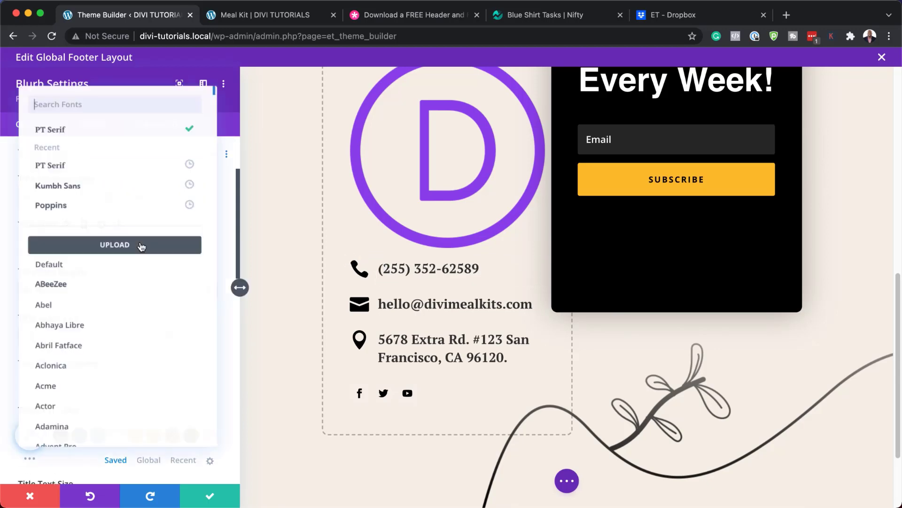
{"action": "left_click", "coordinate": [120, 190]}
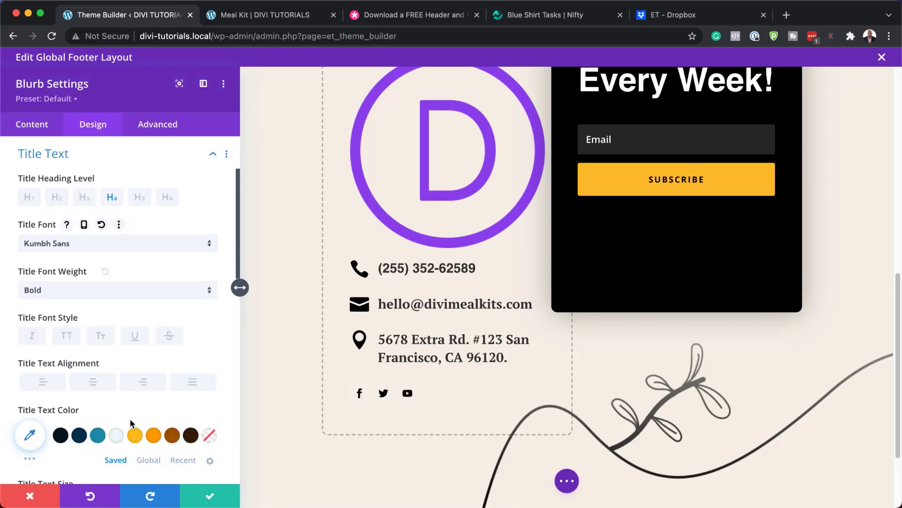
{"action": "left_click", "coordinate": [173, 436]}
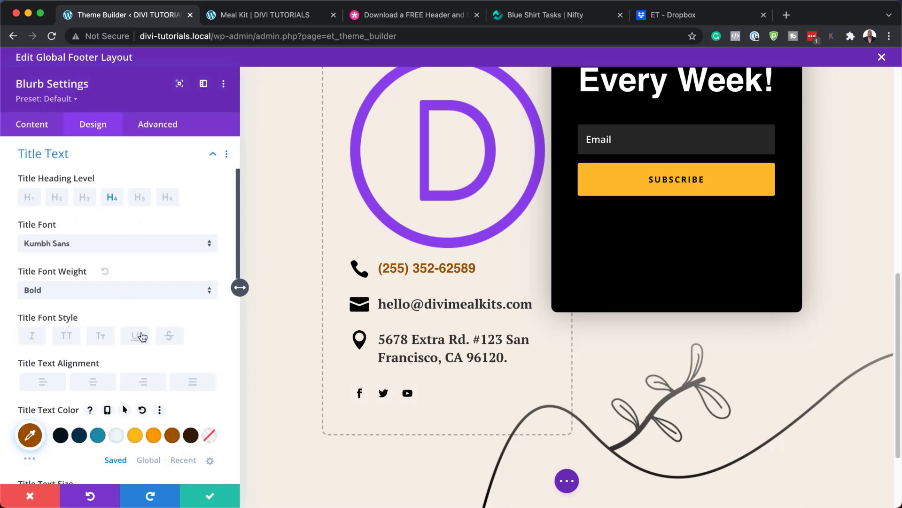
Try an orange color on the phone blurb's icon, and discard the blurb's changes.
{"action": "scroll", "coordinate": [141, 335], "scroll_direction": "down", "scroll_amount": 4}
{"action": "scroll", "coordinate": [143, 337], "scroll_direction": "up", "scroll_amount": 8}
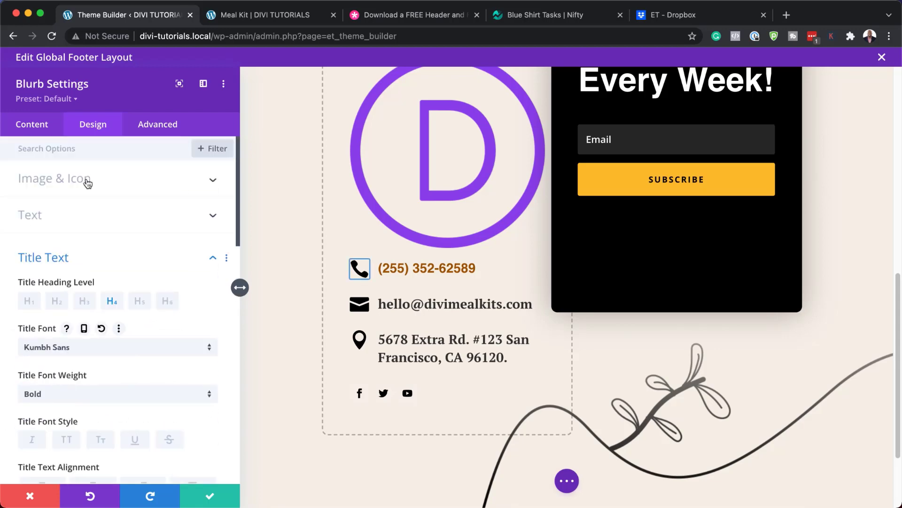
{"action": "left_click", "coordinate": [85, 182]}
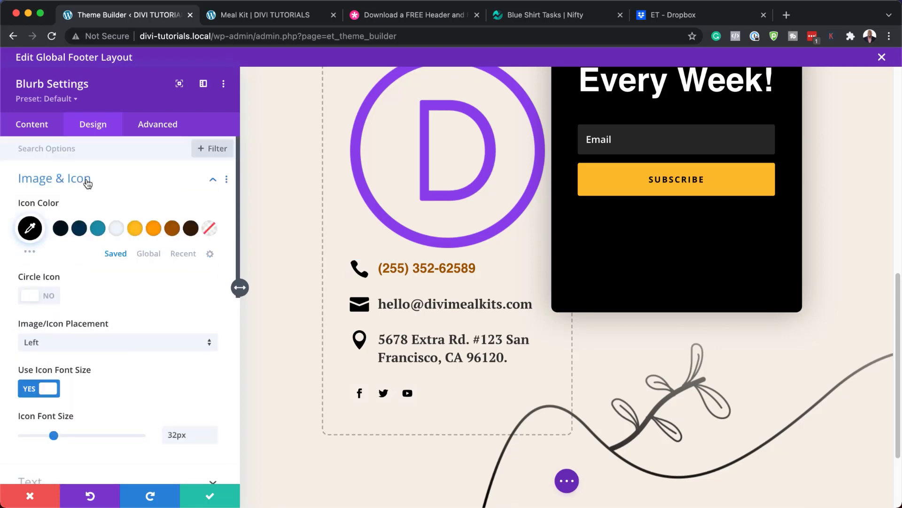
{"action": "left_click", "coordinate": [159, 231]}
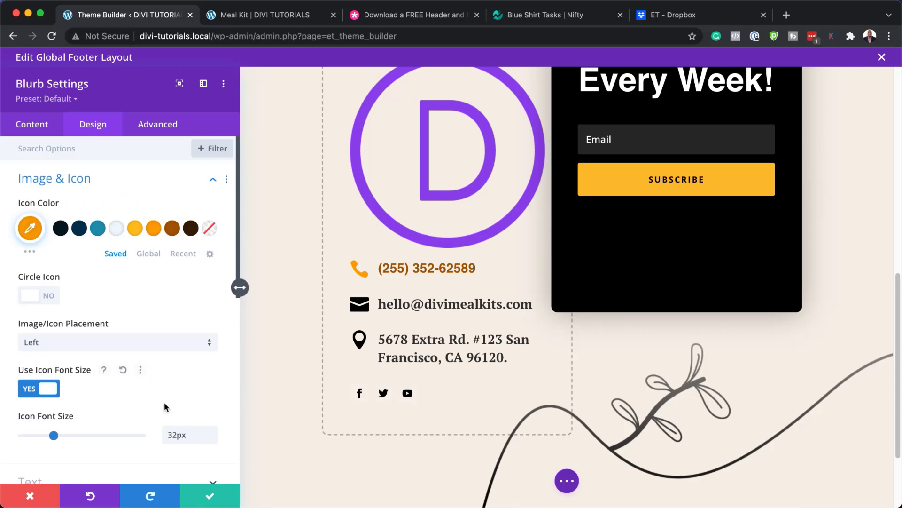
{"action": "left_click", "coordinate": [31, 496]}
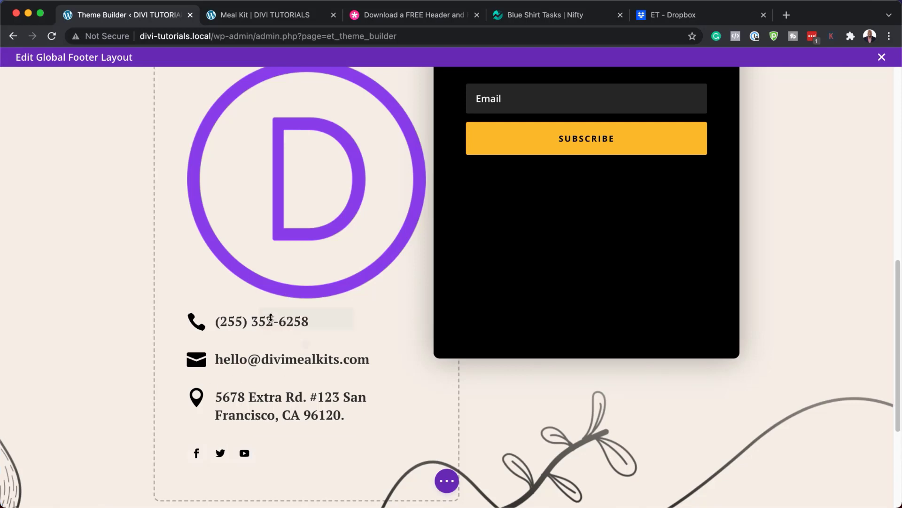
Examine the email account settings and the available service providers of the footer's email opt-in form.
{"action": "scroll", "coordinate": [707, 348], "scroll_direction": "up", "scroll_amount": 2}
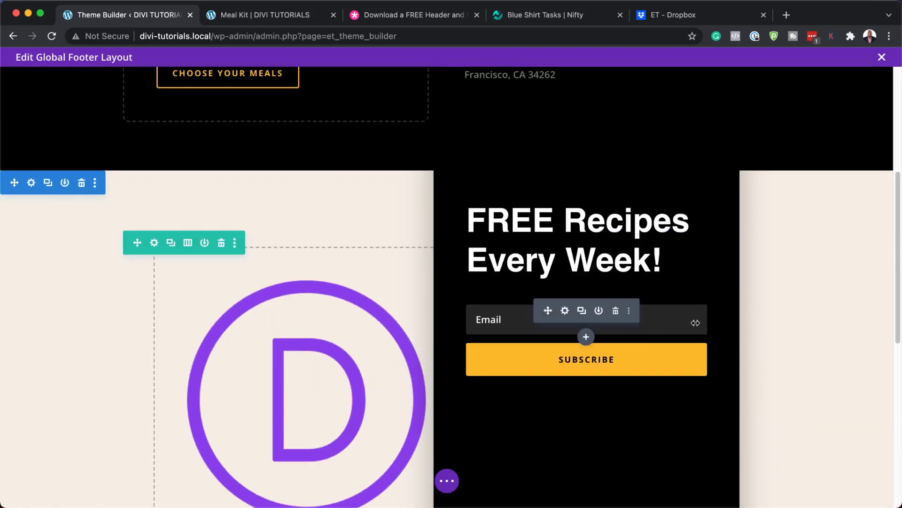
{"action": "left_click", "coordinate": [567, 311]}
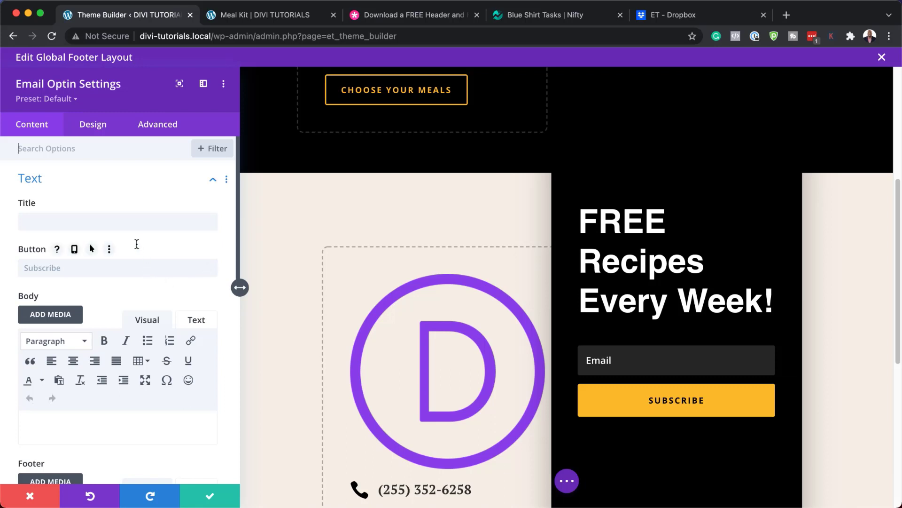
{"action": "scroll", "coordinate": [179, 331], "scroll_direction": "down", "scroll_amount": 7}
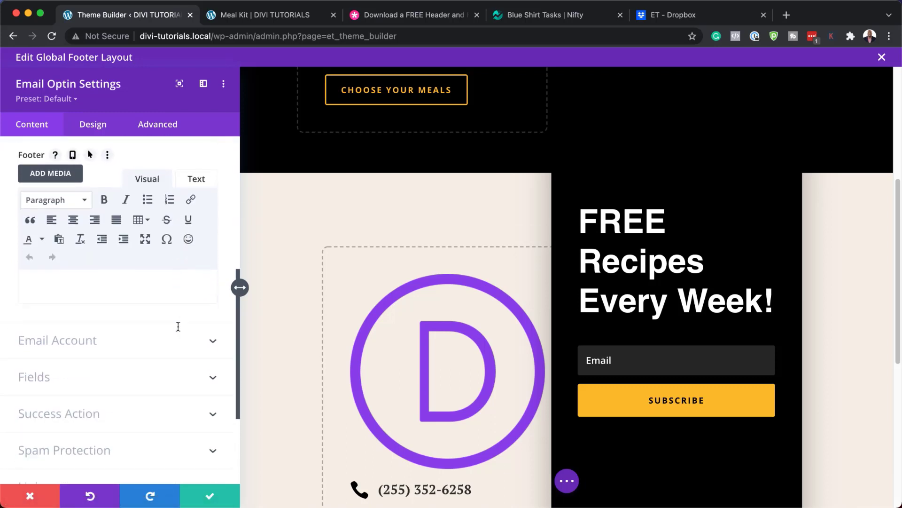
{"action": "scroll", "coordinate": [177, 328], "scroll_direction": "down", "scroll_amount": 1}
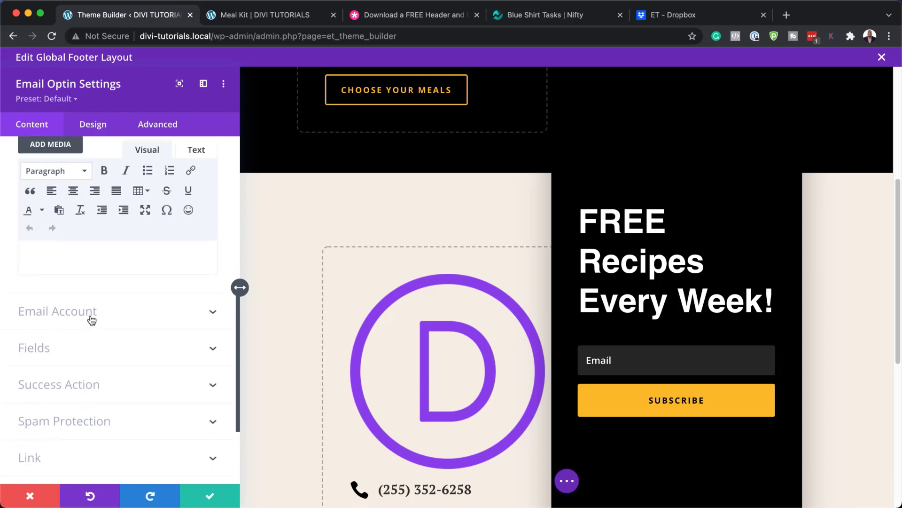
{"action": "left_click", "coordinate": [90, 316]}
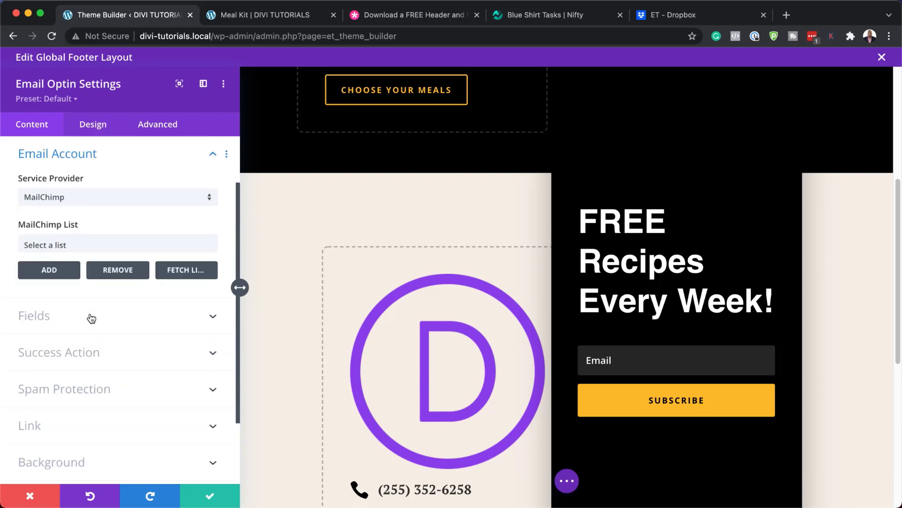
{"action": "left_click", "coordinate": [95, 199]}
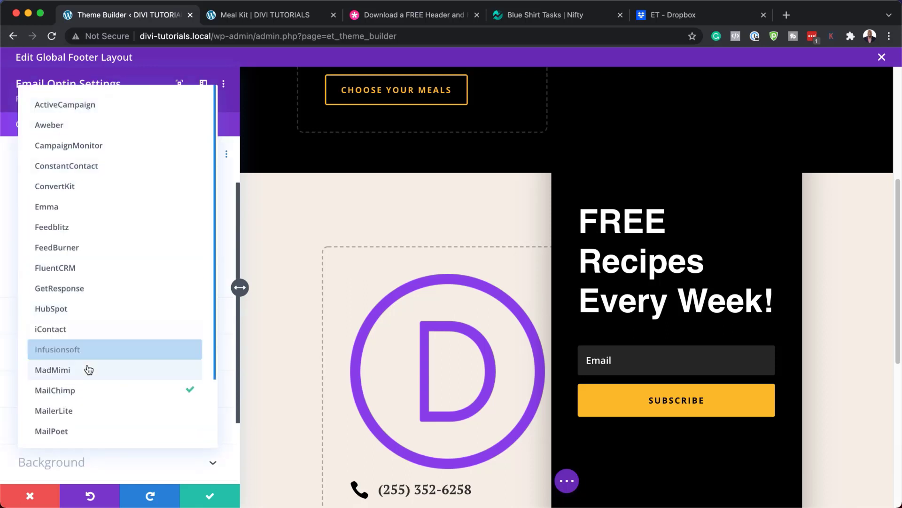
{"action": "left_click", "coordinate": [82, 411]}
{"action": "left_click", "coordinate": [103, 104]}
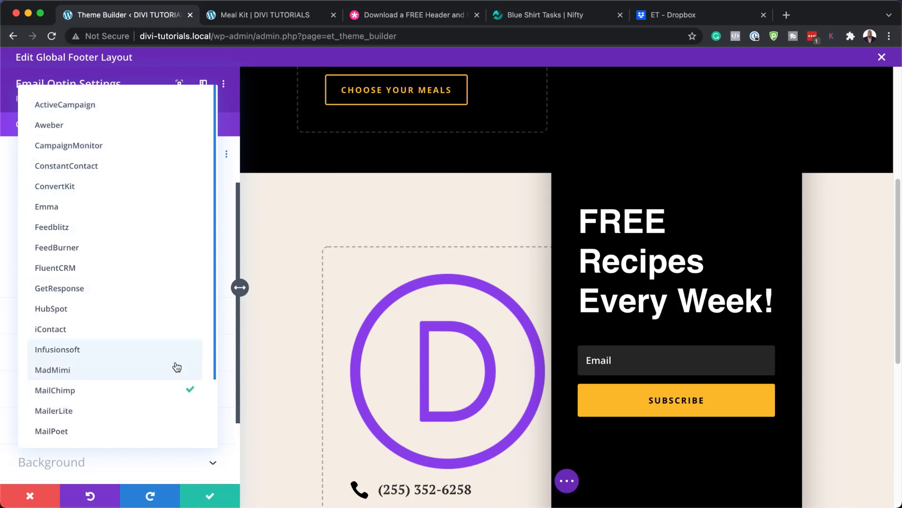
{"action": "left_click", "coordinate": [232, 389]}
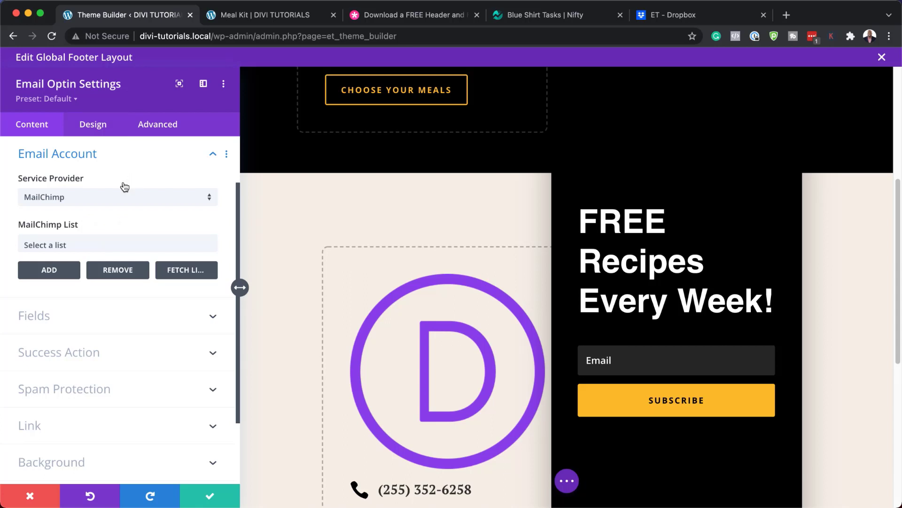
Examine the MailChimp list choices and the success message settings of the footer's email opt-in form.
{"action": "left_click", "coordinate": [82, 244]}
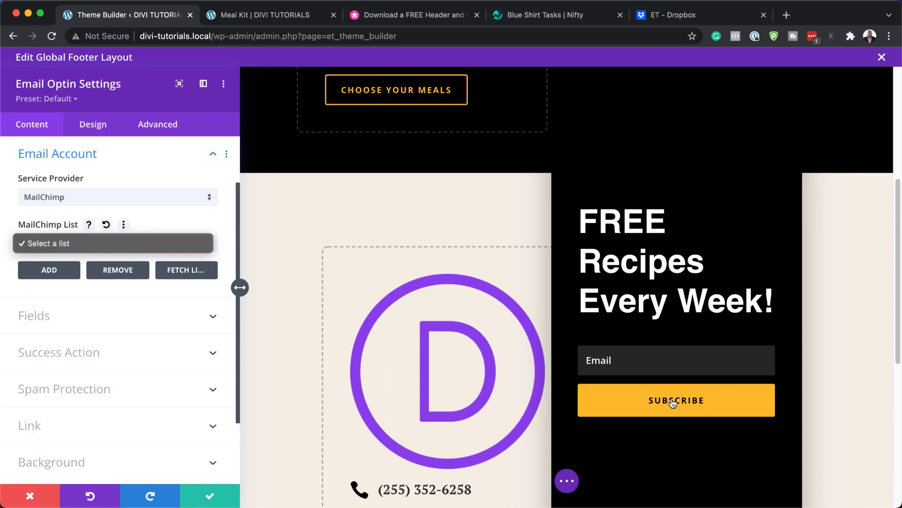
{"action": "left_click", "coordinate": [83, 355]}
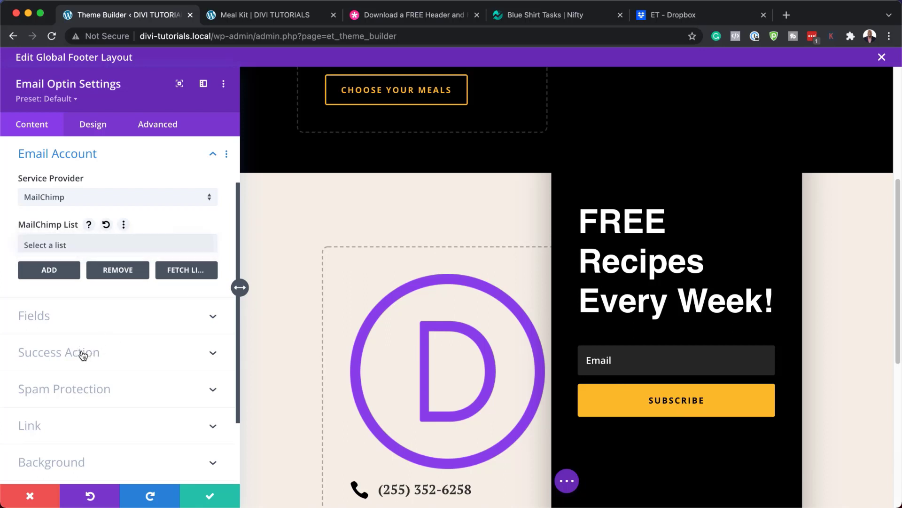
{"action": "left_click", "coordinate": [82, 356]}
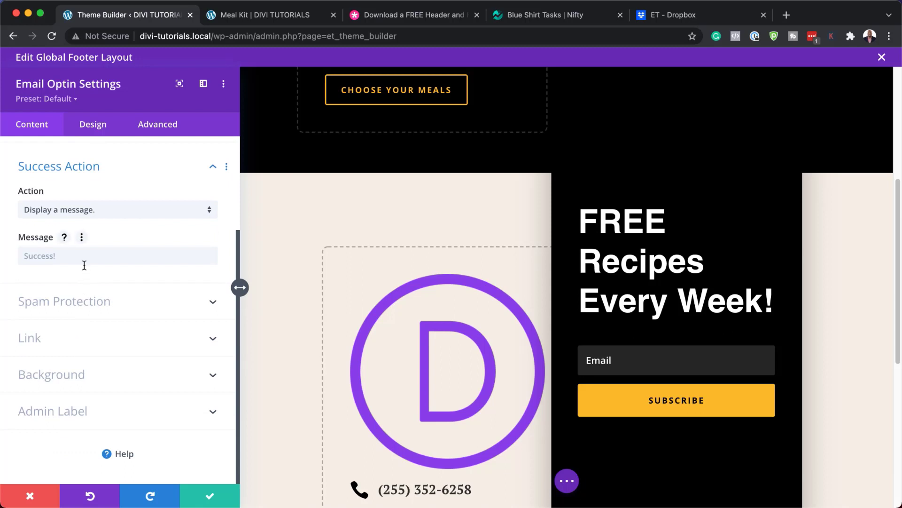
{"action": "left_click", "coordinate": [70, 262]}
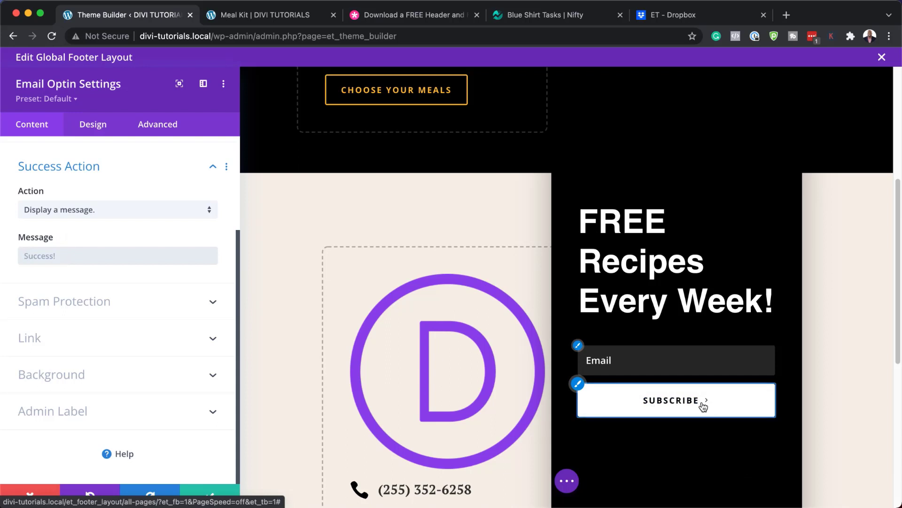
Try setting the email opt-in's success action to "Redirect to a custom URL." with its redirect URL field ready for entry.
{"action": "left_click", "coordinate": [130, 214]}
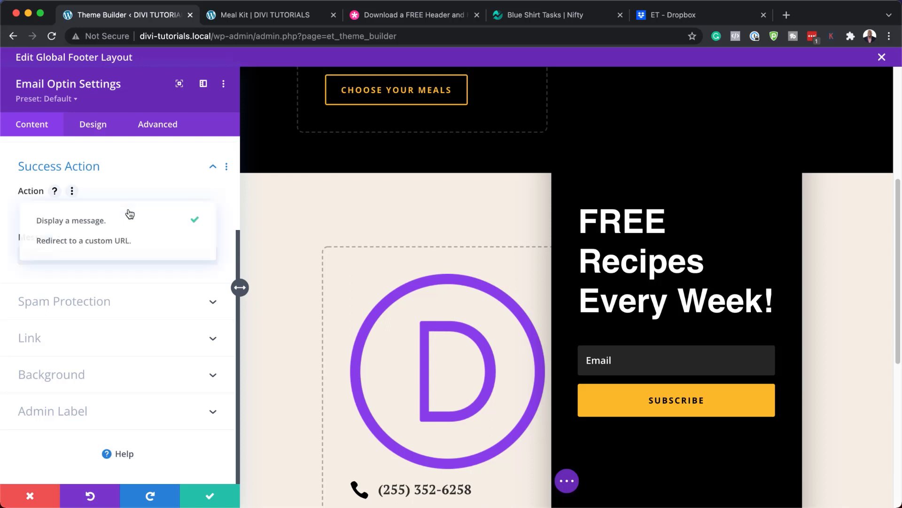
{"action": "left_click", "coordinate": [131, 241]}
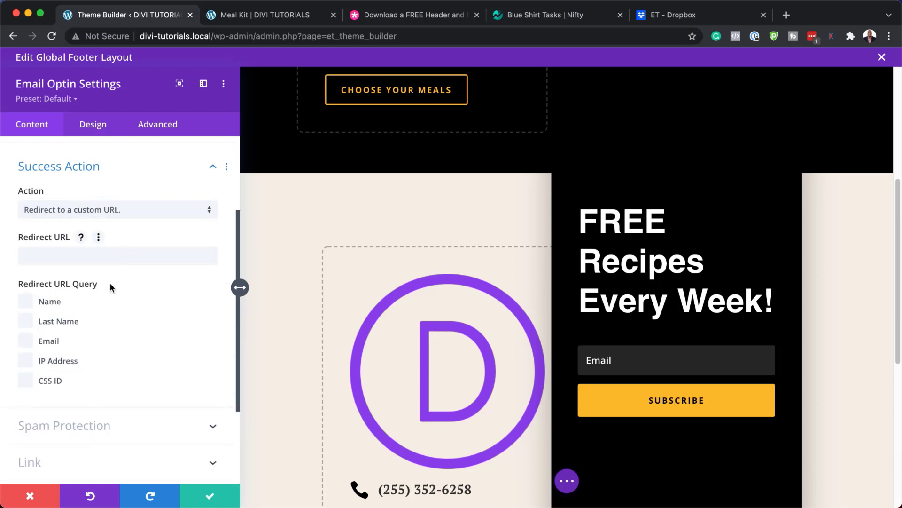
{"action": "left_click", "coordinate": [115, 254]}
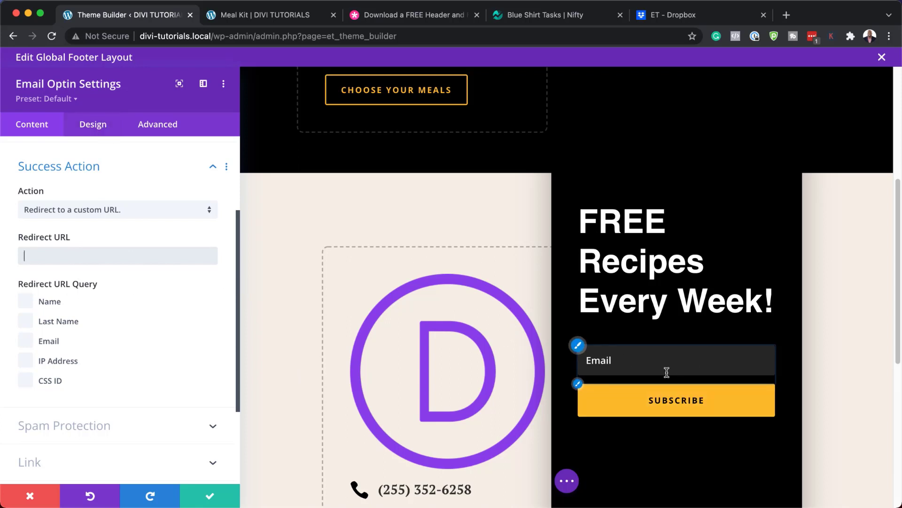
Try the teal color #1f91ad for both the background and the border of the opt-in's Subscribe button.
{"action": "left_click", "coordinate": [93, 126]}
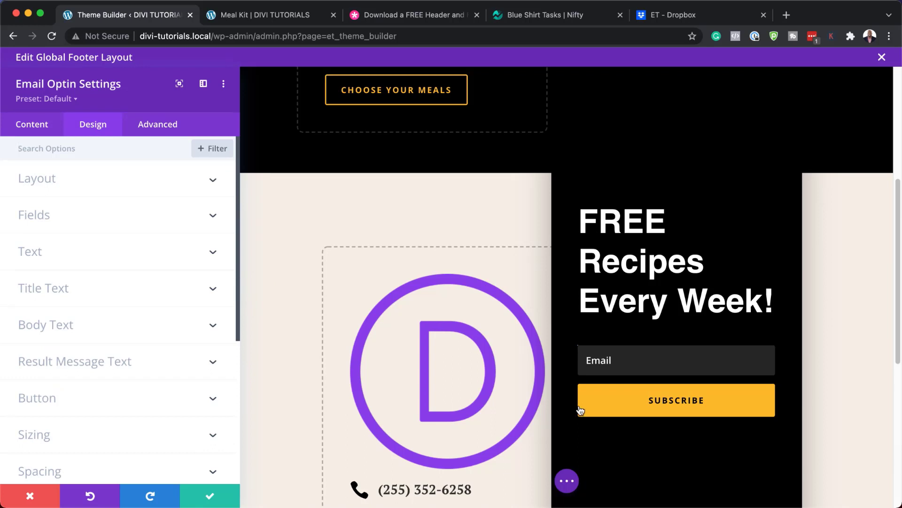
{"action": "scroll", "coordinate": [145, 346], "scroll_direction": "down", "scroll_amount": 1}
{"action": "left_click", "coordinate": [80, 385]}
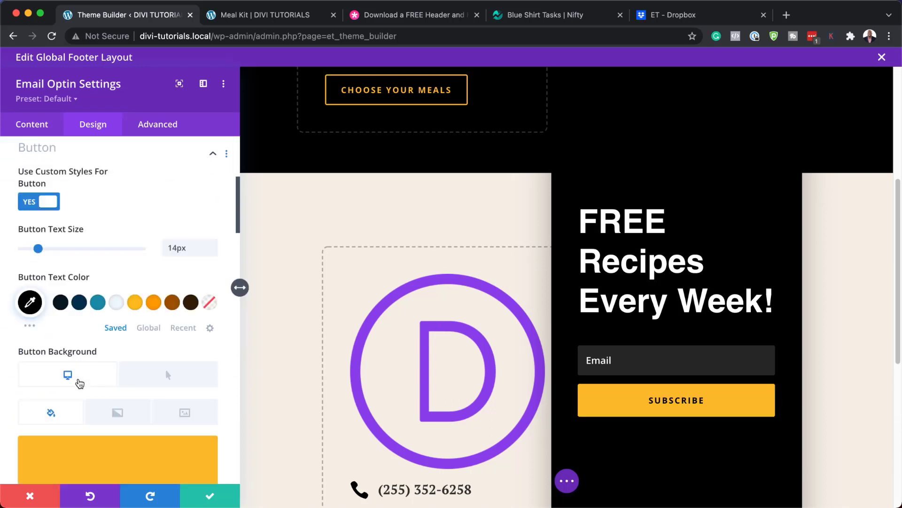
{"action": "scroll", "coordinate": [140, 348], "scroll_direction": "down", "scroll_amount": 5}
{"action": "scroll", "coordinate": [150, 346], "scroll_direction": "down", "scroll_amount": 2}
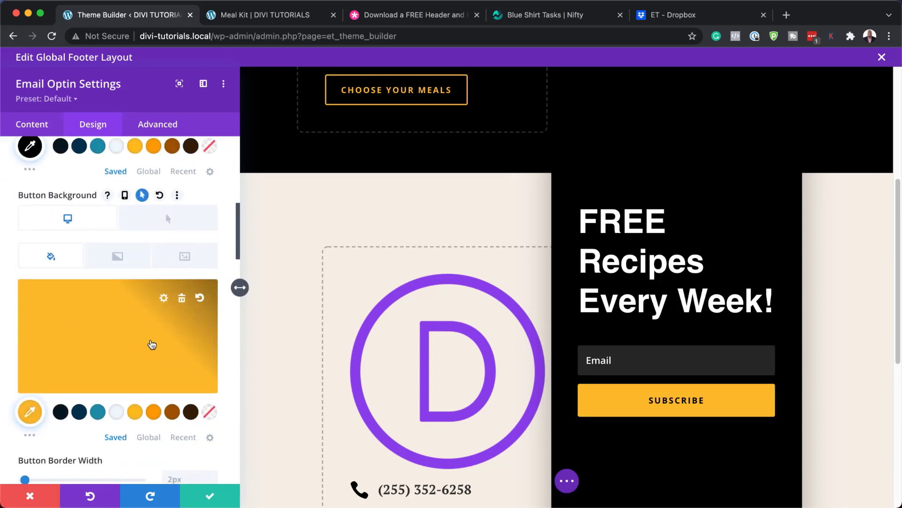
{"action": "left_click", "coordinate": [97, 413]}
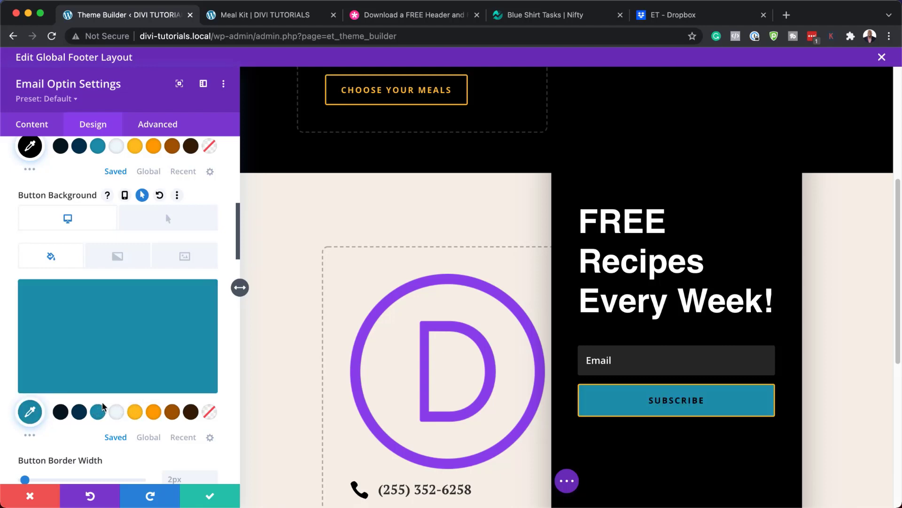
{"action": "scroll", "coordinate": [103, 401], "scroll_direction": "down", "scroll_amount": 5}
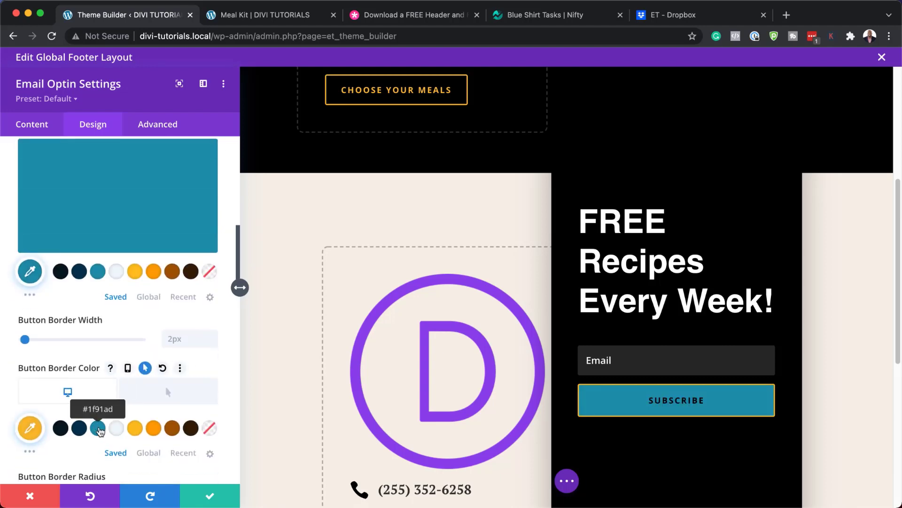
{"action": "left_click", "coordinate": [98, 427]}
{"action": "scroll", "coordinate": [101, 301], "scroll_direction": "up", "scroll_amount": 3}
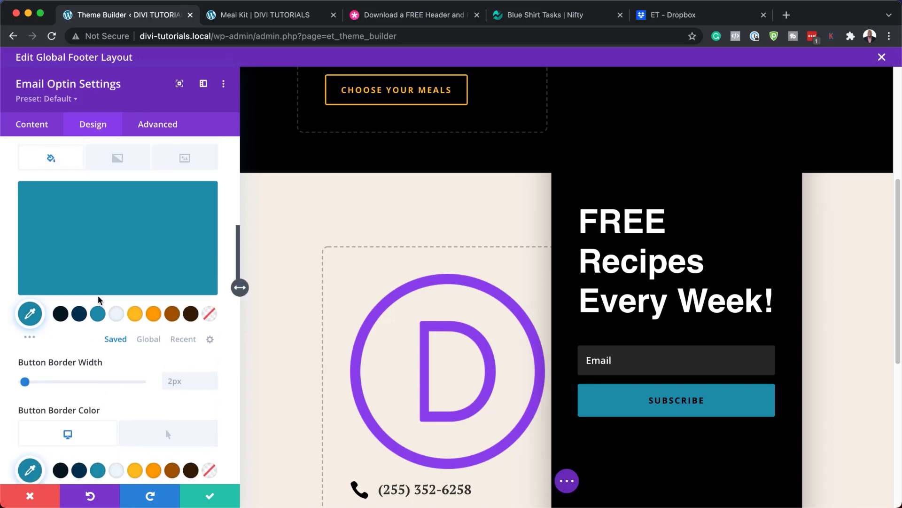
Check the Subscribe button's hover background, and discard the email opt-in's changes.
{"action": "left_click", "coordinate": [178, 197]}
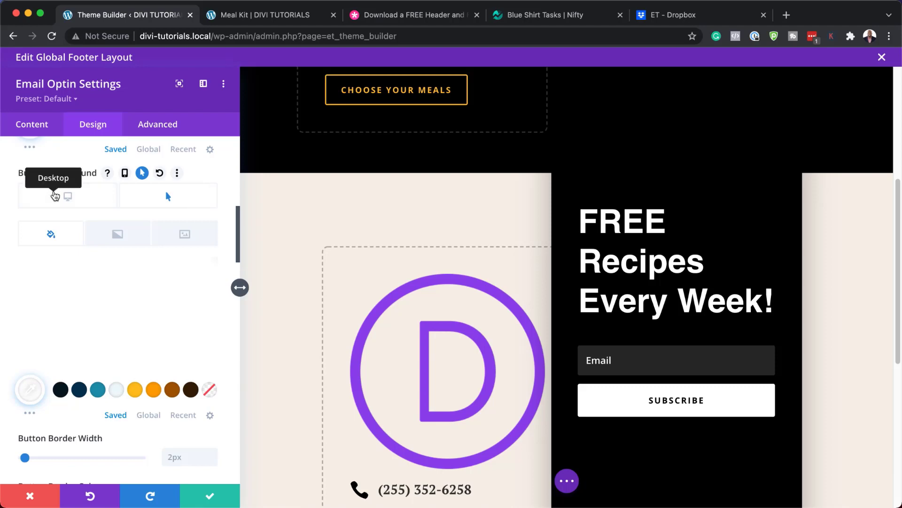
{"action": "left_click", "coordinate": [55, 195]}
{"action": "left_click", "coordinate": [32, 496]}
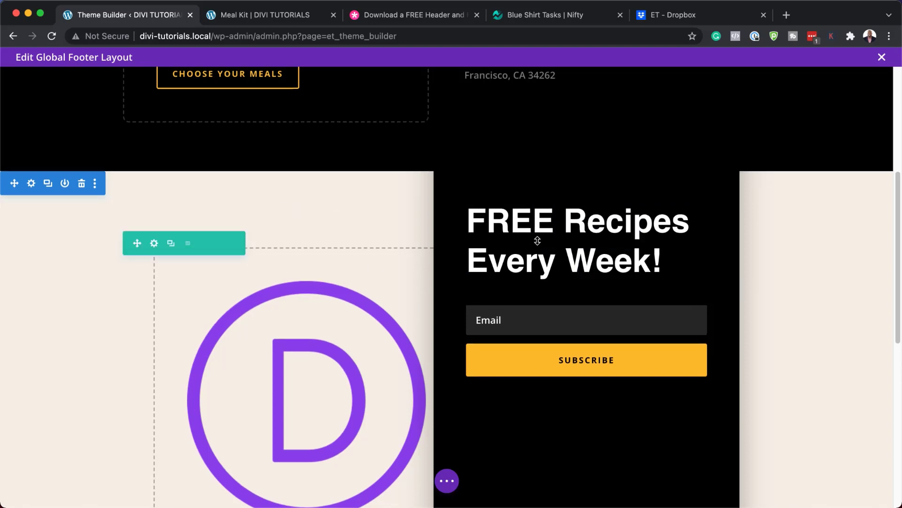
Try an orange background color on the footer's copyright section, and discard the change.
{"action": "scroll", "coordinate": [380, 276], "scroll_direction": "up", "scroll_amount": 5}
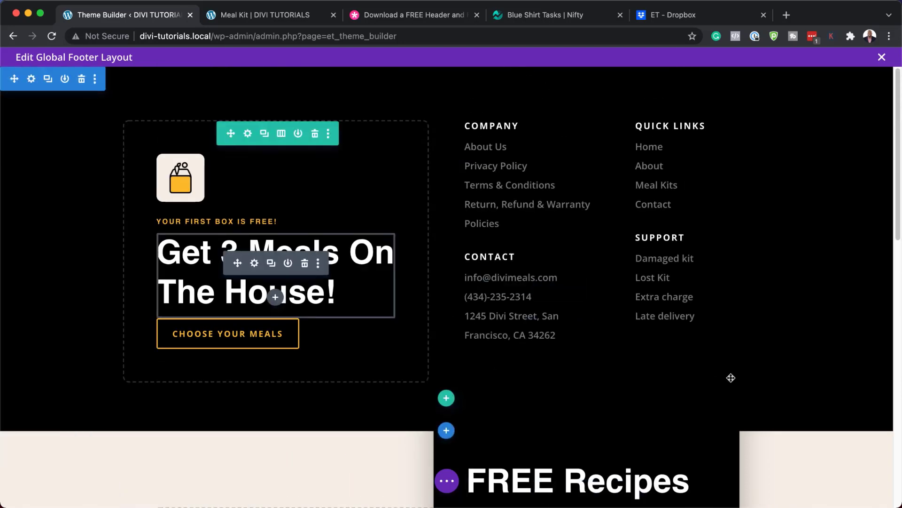
{"action": "scroll", "coordinate": [731, 378], "scroll_direction": "down", "scroll_amount": 14}
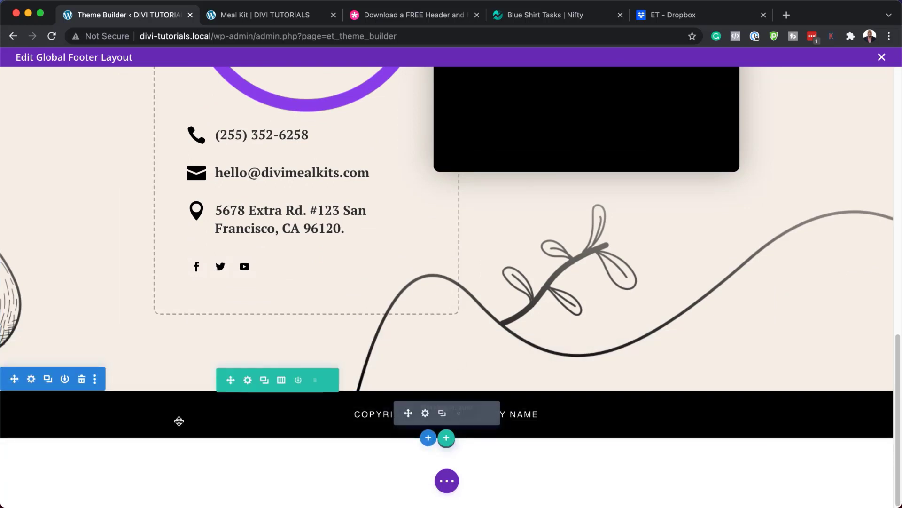
{"action": "left_click", "coordinate": [31, 379]}
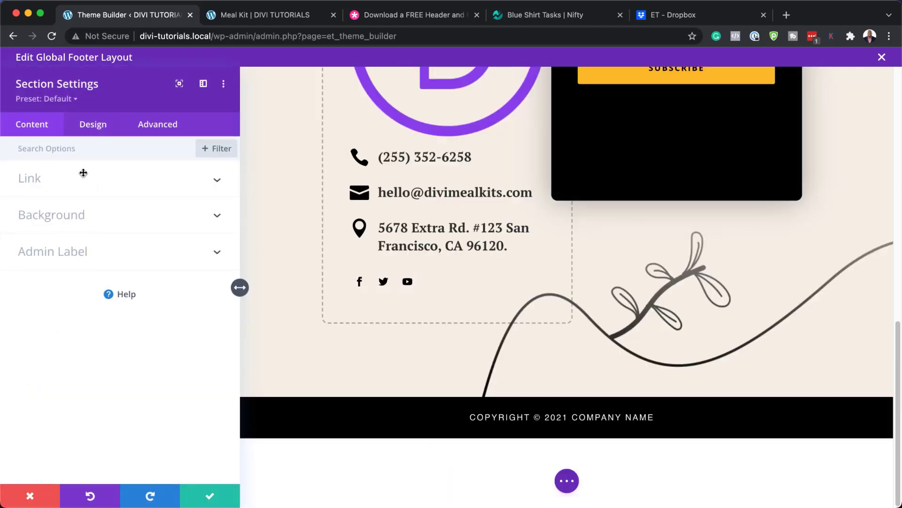
{"action": "left_click", "coordinate": [83, 221]}
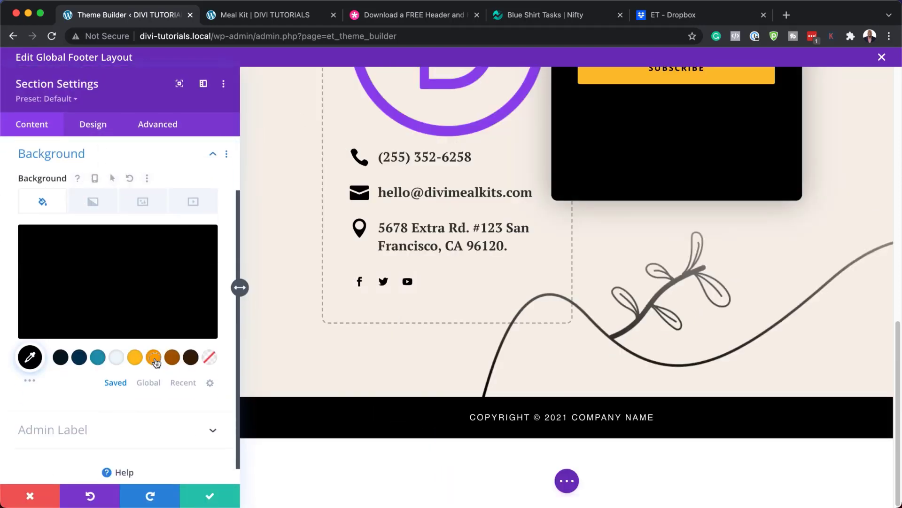
{"action": "left_click", "coordinate": [154, 360]}
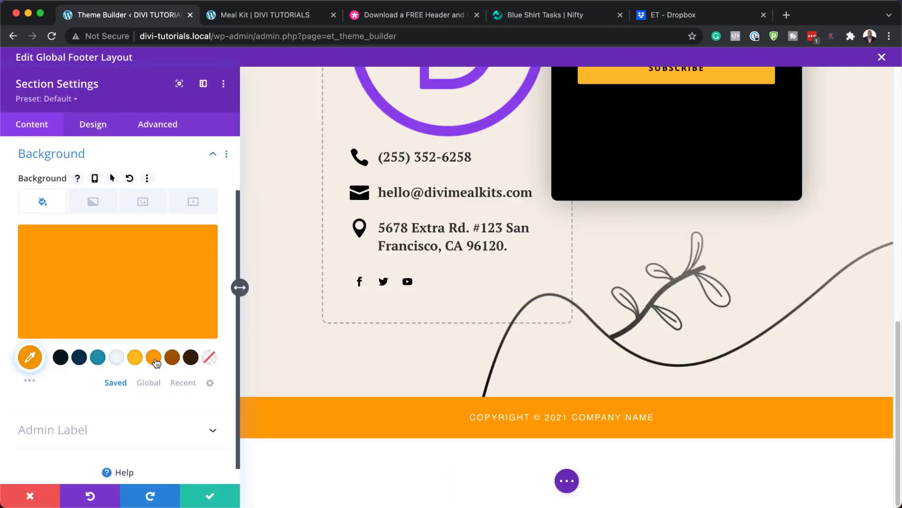
{"action": "left_click", "coordinate": [30, 496]}
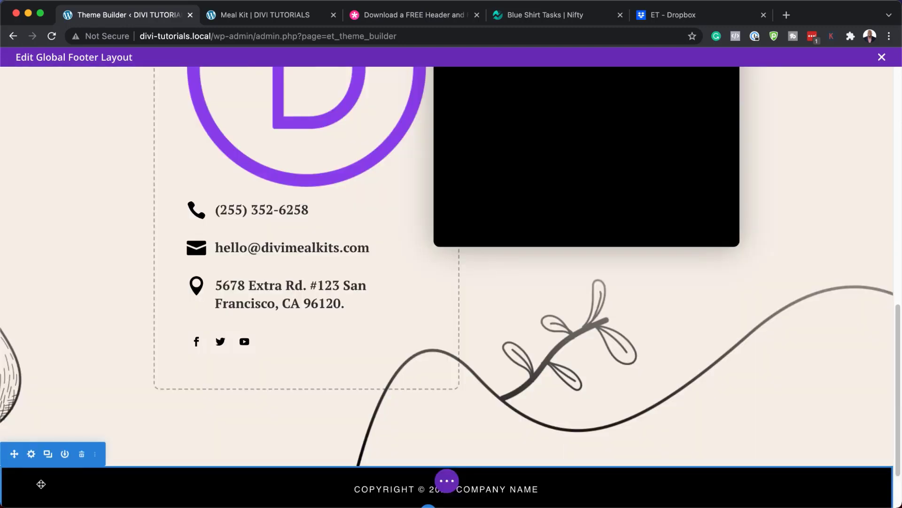
Try removing the background image from the beige footer section that holds the contact details and email form, and discard the change.
{"action": "scroll", "coordinate": [711, 399], "scroll_direction": "up", "scroll_amount": 10}
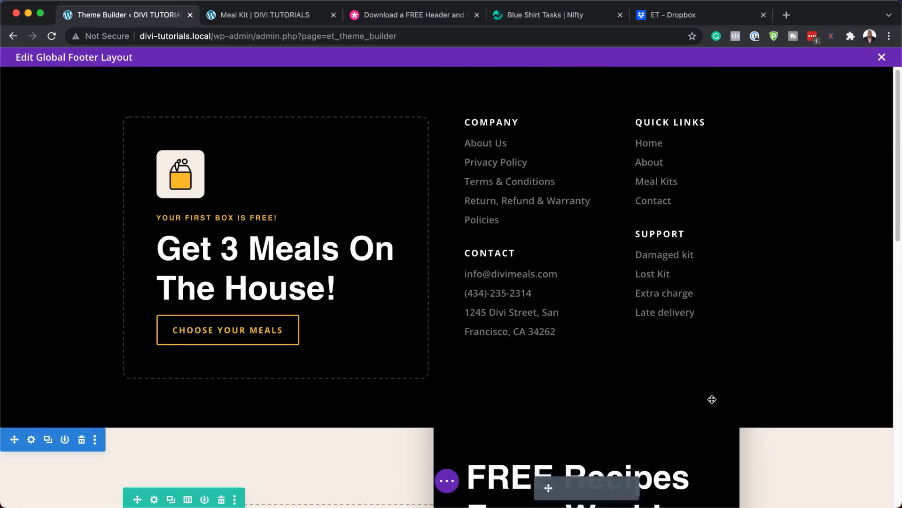
{"action": "scroll", "coordinate": [371, 440], "scroll_direction": "down", "scroll_amount": 5}
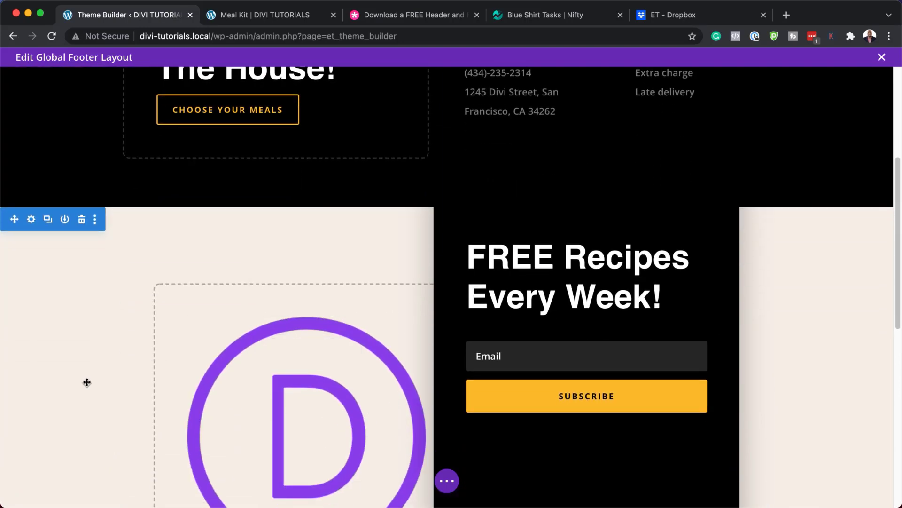
{"action": "scroll", "coordinate": [135, 378], "scroll_direction": "down", "scroll_amount": 8}
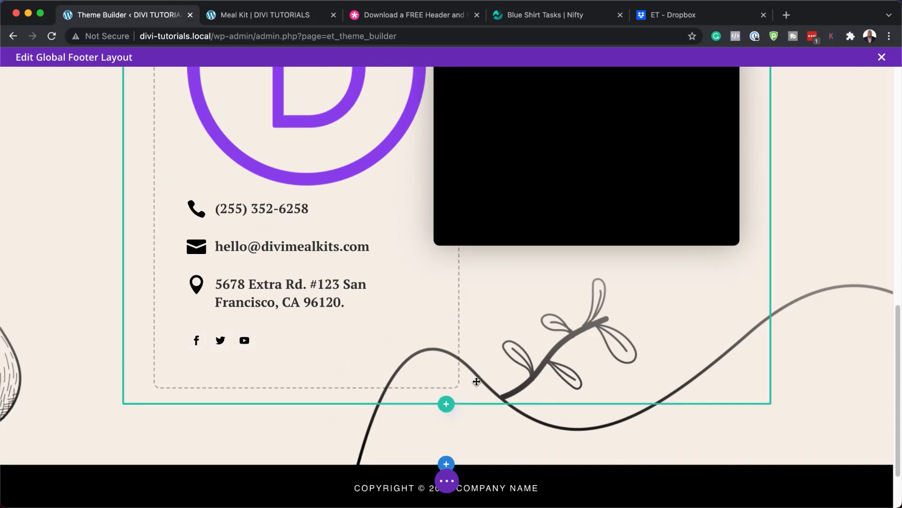
{"action": "scroll", "coordinate": [8, 365], "scroll_direction": "up", "scroll_amount": 10}
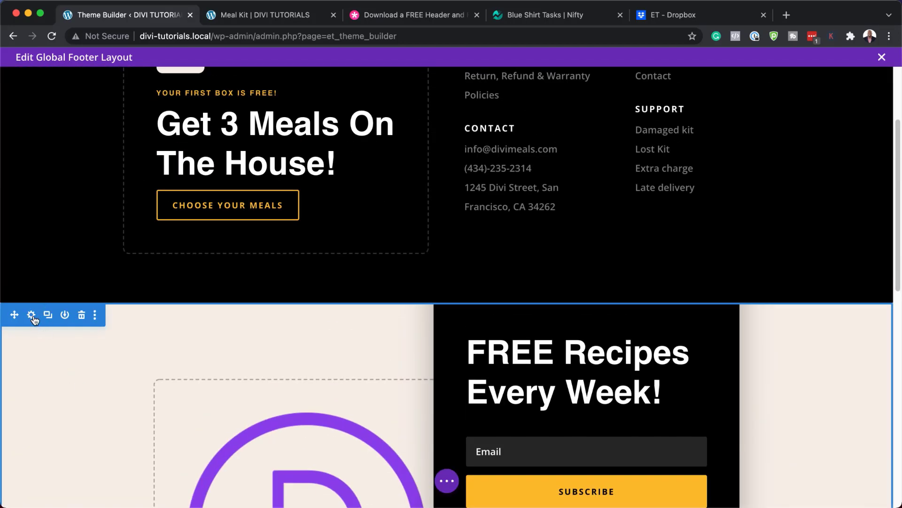
{"action": "left_click", "coordinate": [31, 315]}
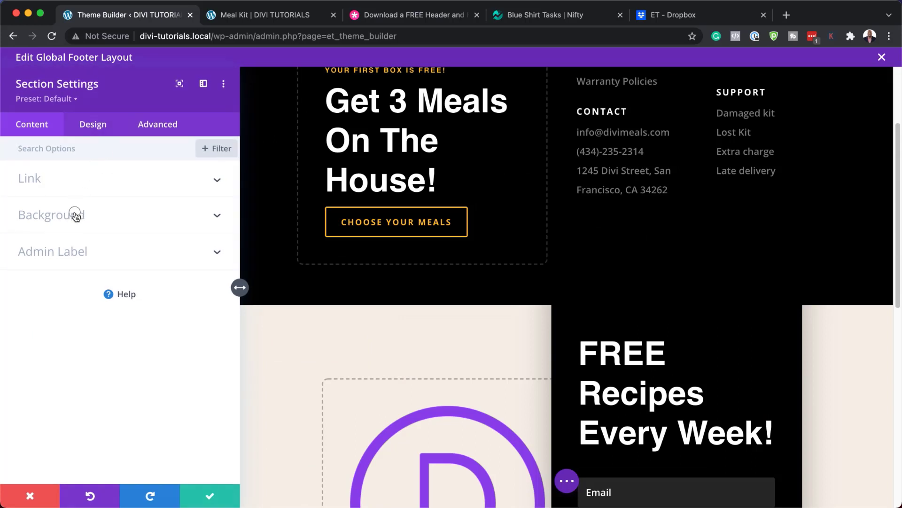
{"action": "left_click", "coordinate": [75, 215]}
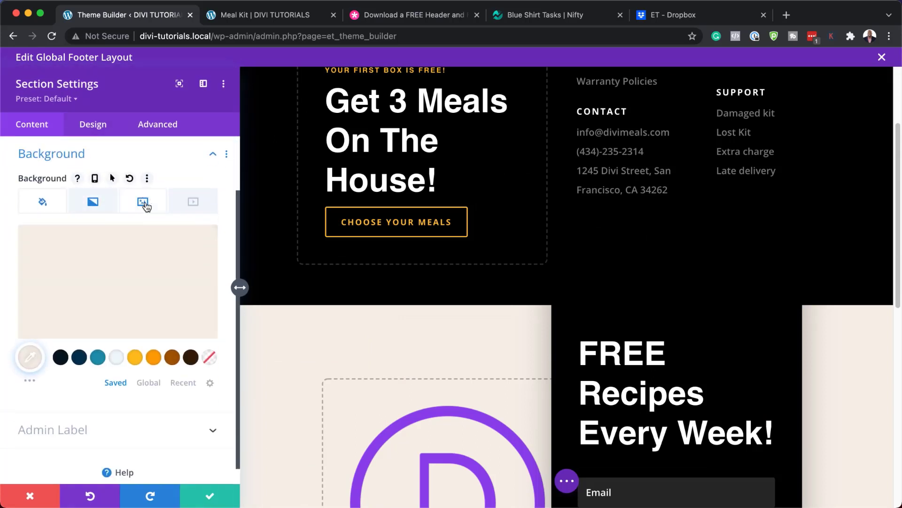
{"action": "left_click", "coordinate": [146, 204]}
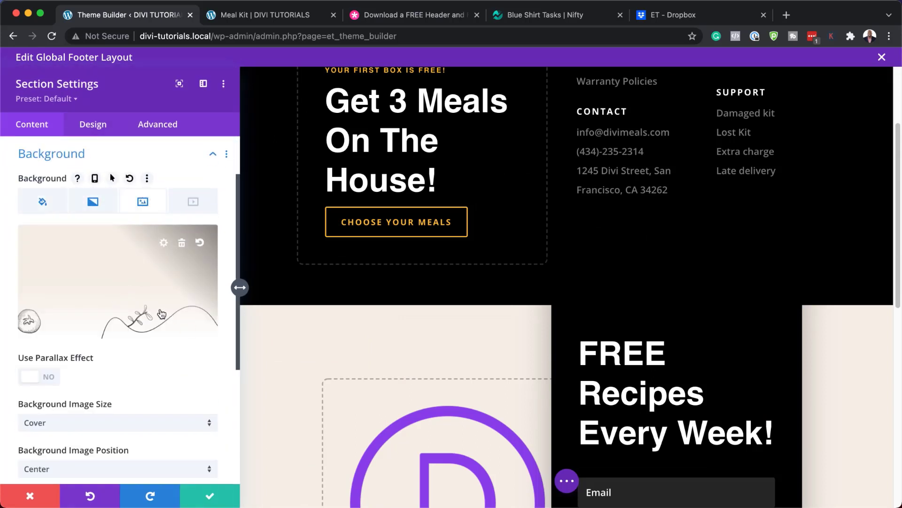
{"action": "left_click", "coordinate": [181, 243]}
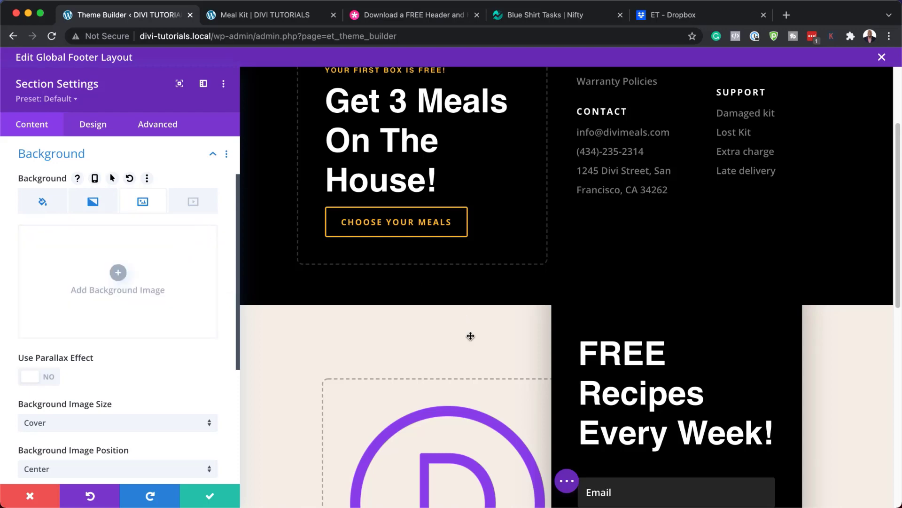
{"action": "scroll", "coordinate": [470, 336], "scroll_direction": "down", "scroll_amount": 10}
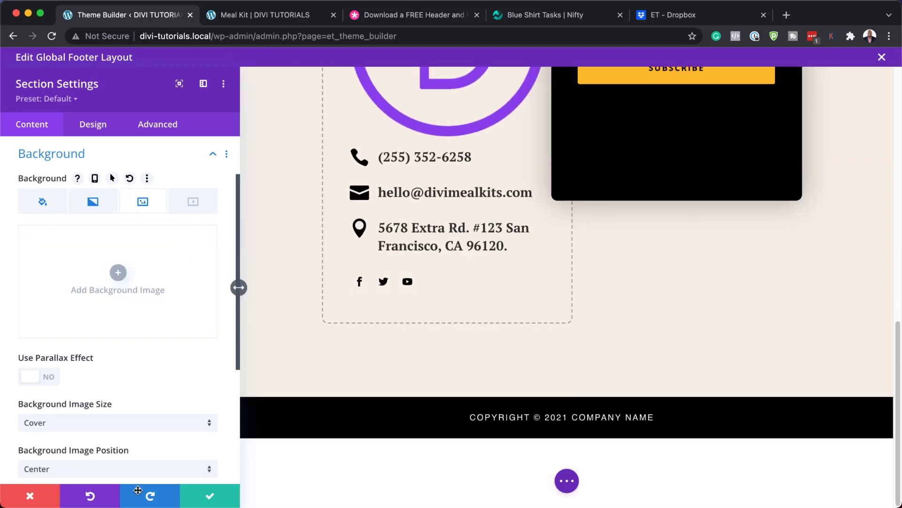
{"action": "left_click", "coordinate": [40, 497]}
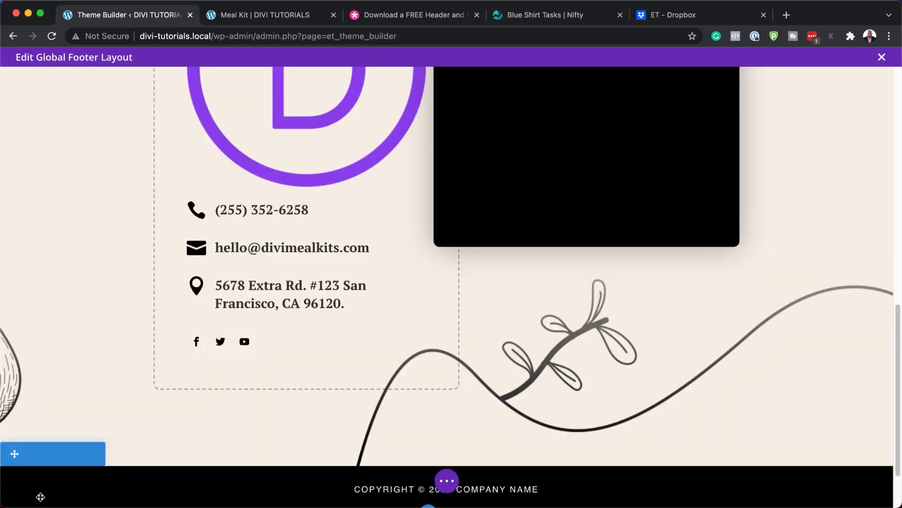
Exit the global footer layout editor and discard its unsaved changes.
{"action": "left_click", "coordinate": [882, 57]}
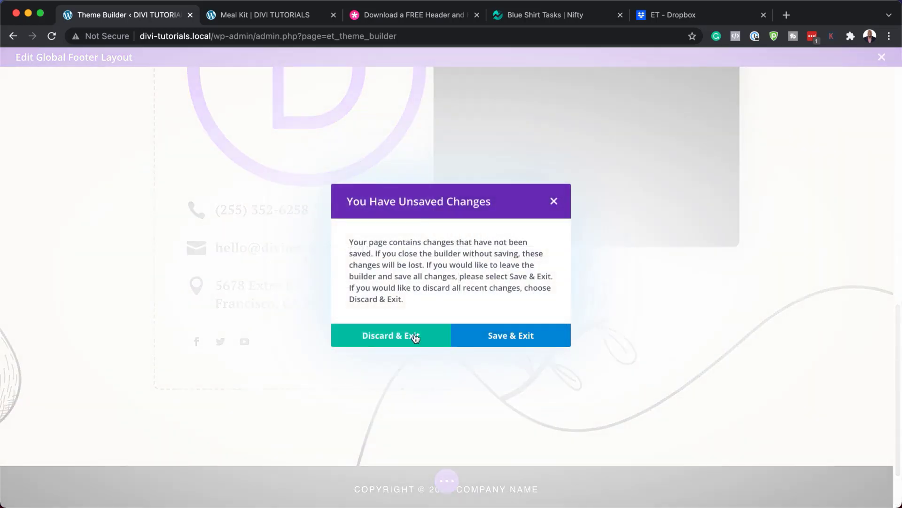
{"action": "left_click", "coordinate": [414, 342]}
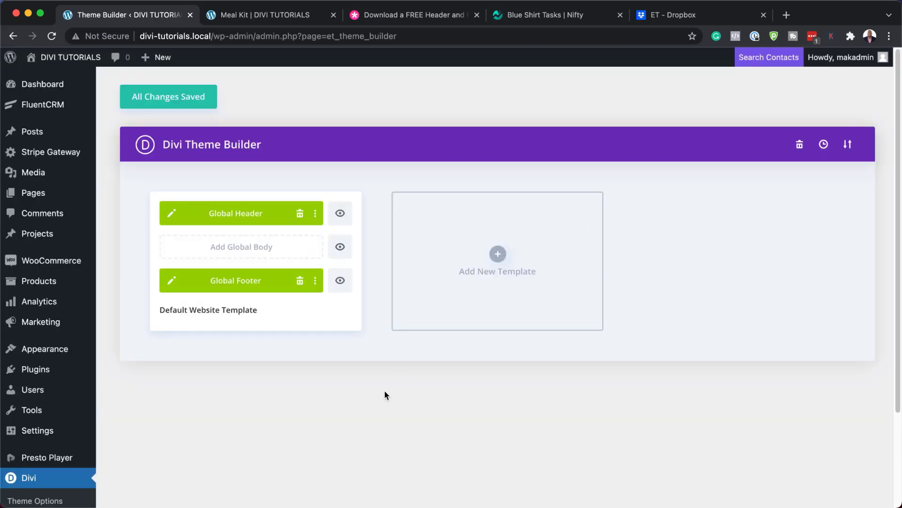
{"action": "left_click", "coordinate": [189, 101]}
Switch to the Meal Kit page and view the applied header on the live site.
{"action": "key", "text": "ctrl+Tab"}
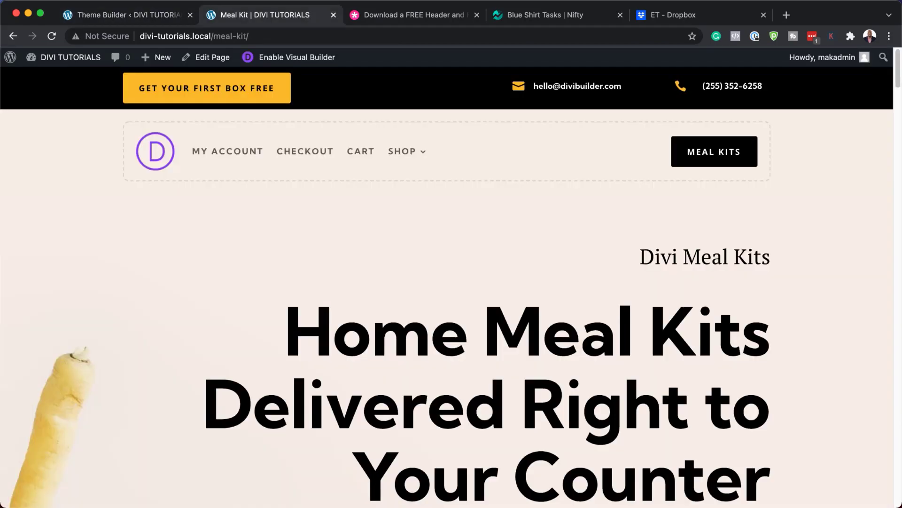
{"action": "scroll", "coordinate": [898, 87], "scroll_direction": "down", "scroll_amount": 3}
{"action": "left_click_drag", "start_coordinate": [898, 87], "coordinate": [900, 43]}
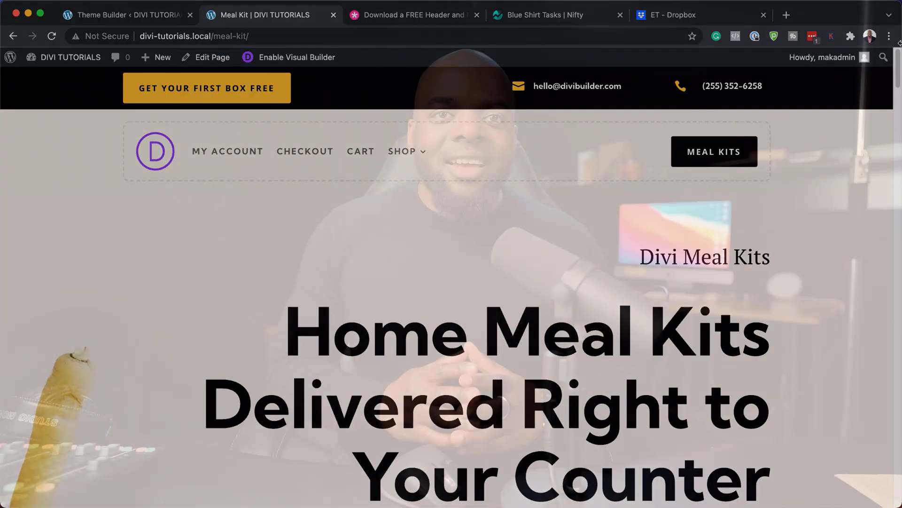